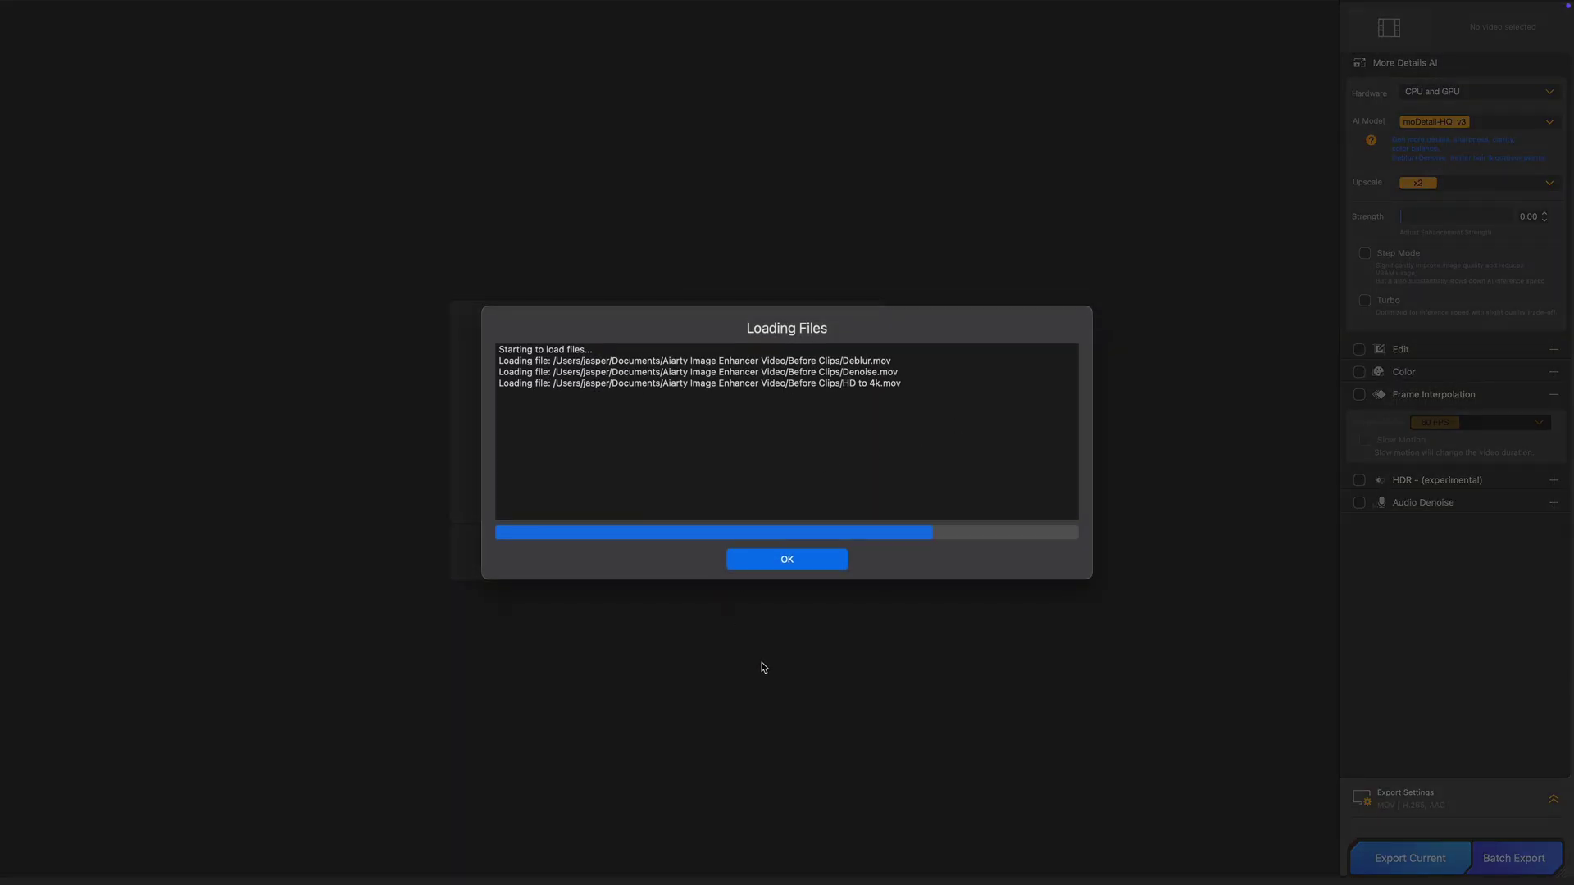
Examine the loaded Deblur.mov clip in the comparison view by sliding the before/after divider across the picture.
{"action": "scroll", "coordinate": [630, 407], "scroll_direction": "down", "scroll_amount": 5}
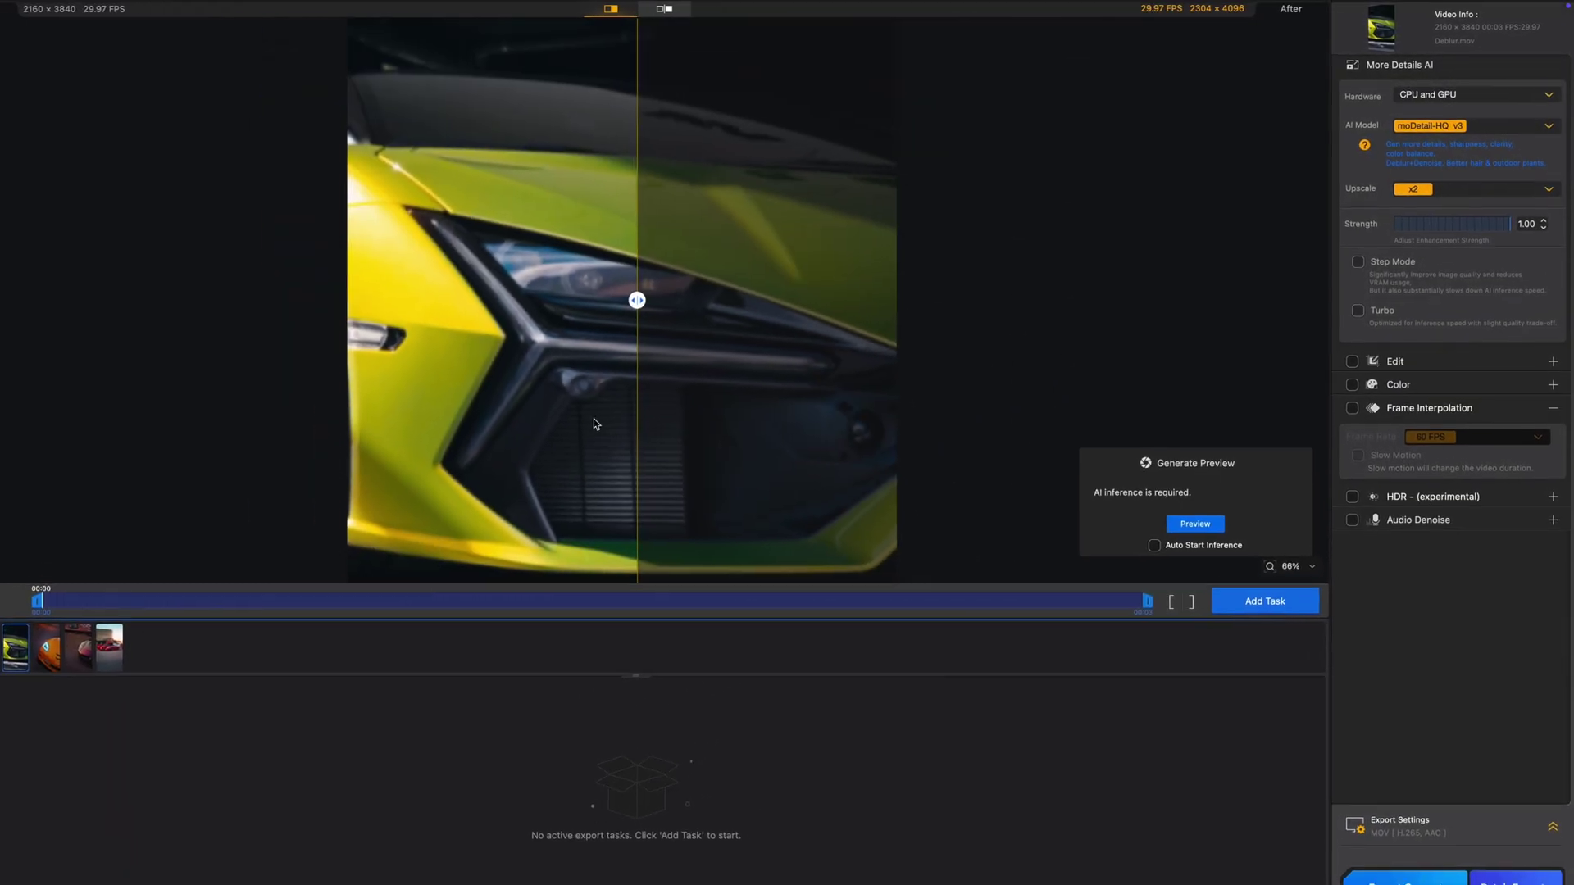
{"action": "scroll", "coordinate": [256, 567], "scroll_direction": "down", "scroll_amount": 1}
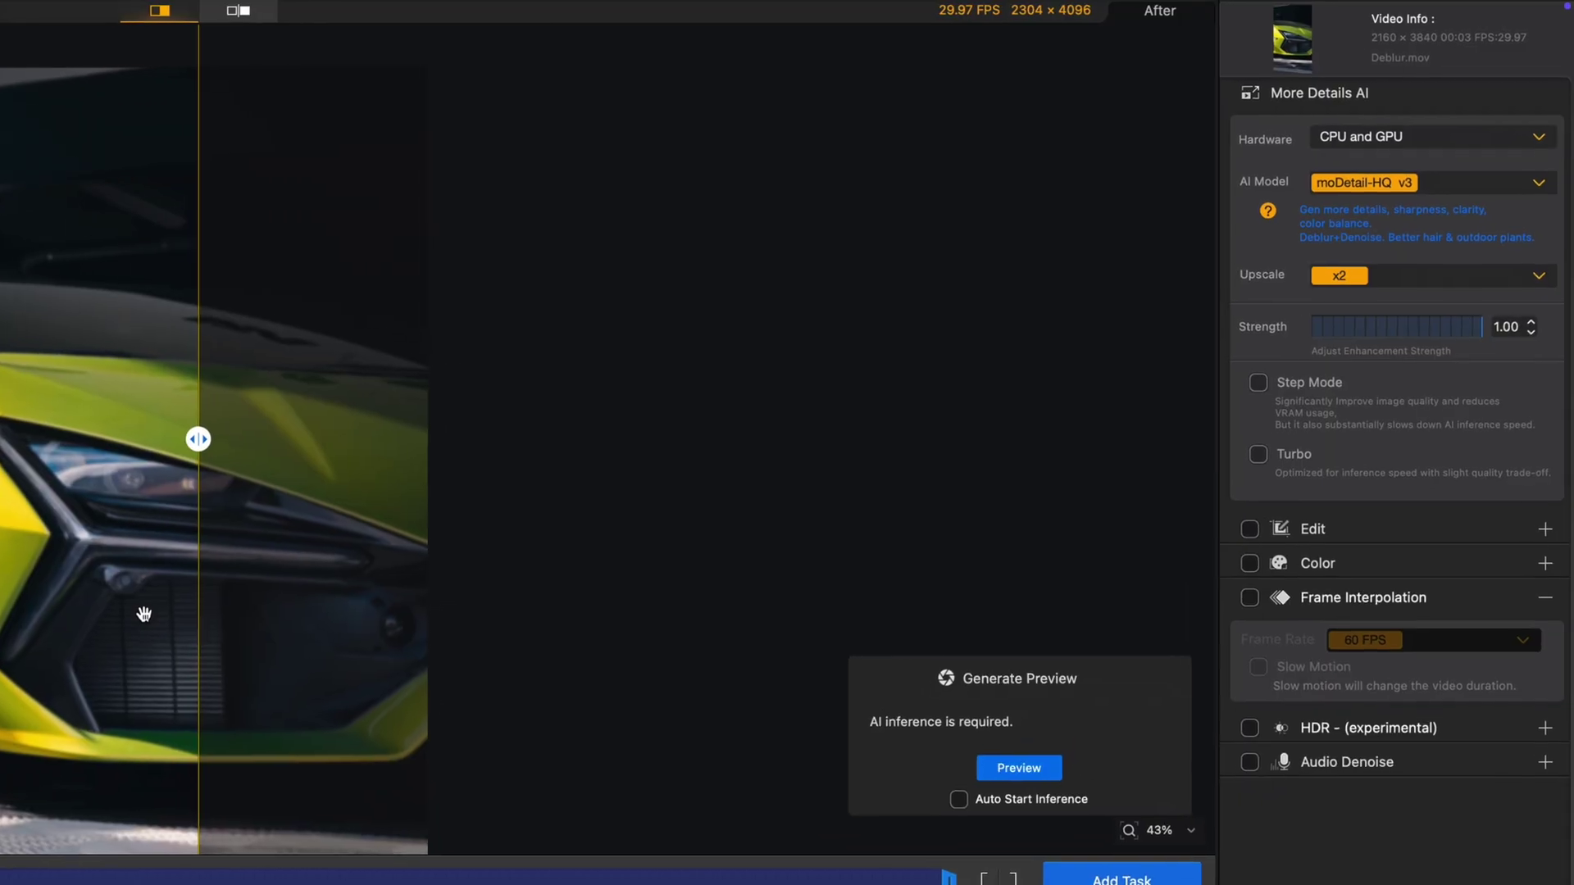
{"action": "left_click_drag", "start_coordinate": [305, 405], "coordinate": [705, 405]}
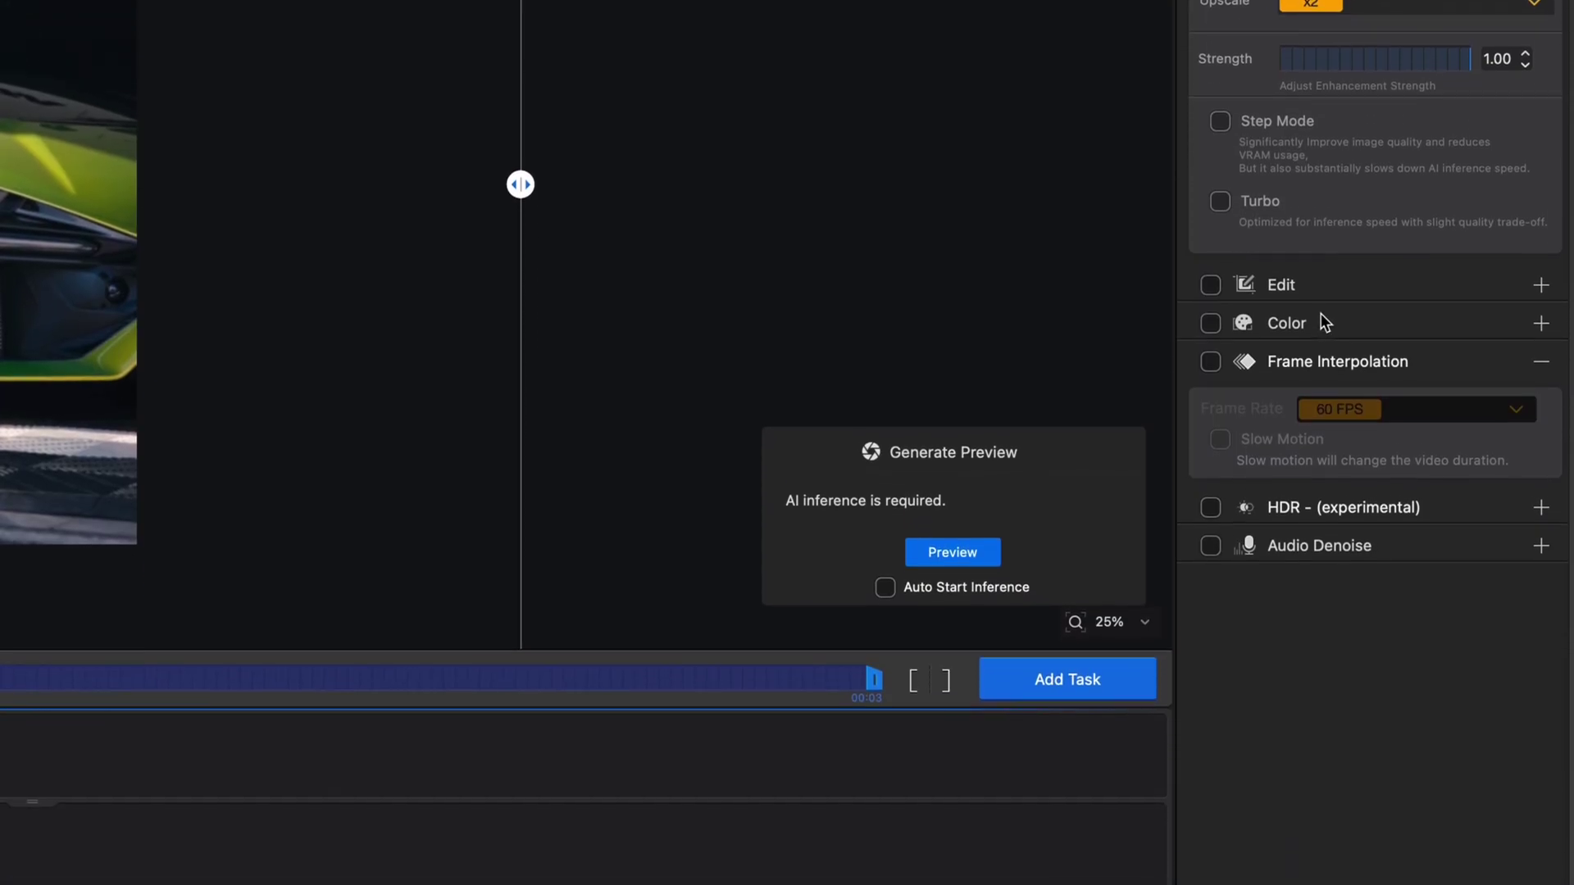
Look over the Color and Audio Denoise options and read the descriptions of the available AI models.
{"action": "left_click", "coordinate": [1317, 322]}
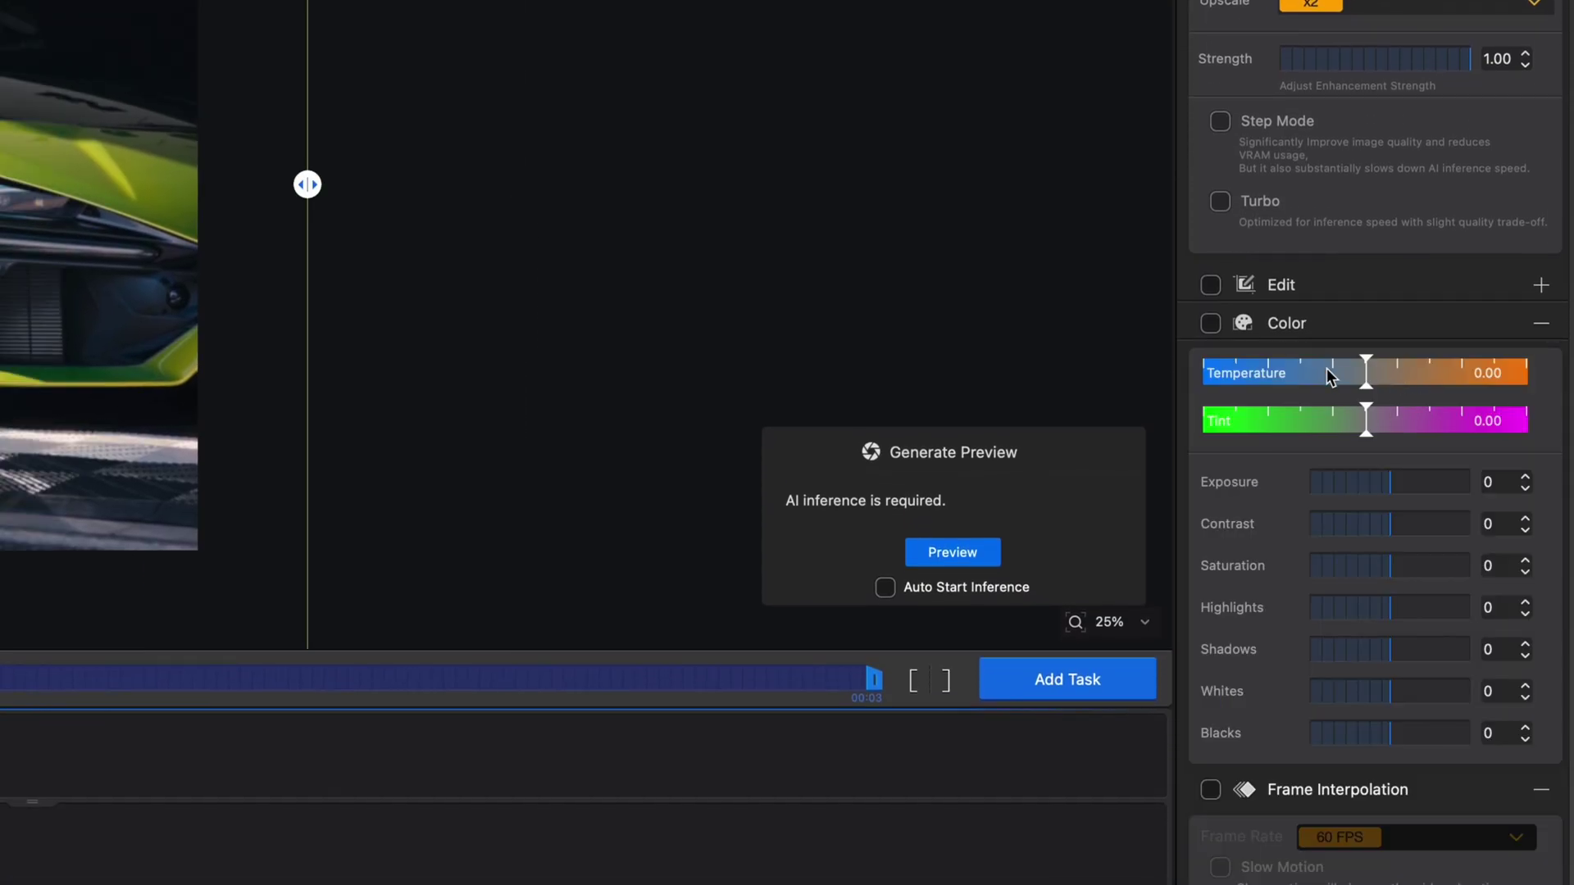
{"action": "left_click", "coordinate": [1334, 327]}
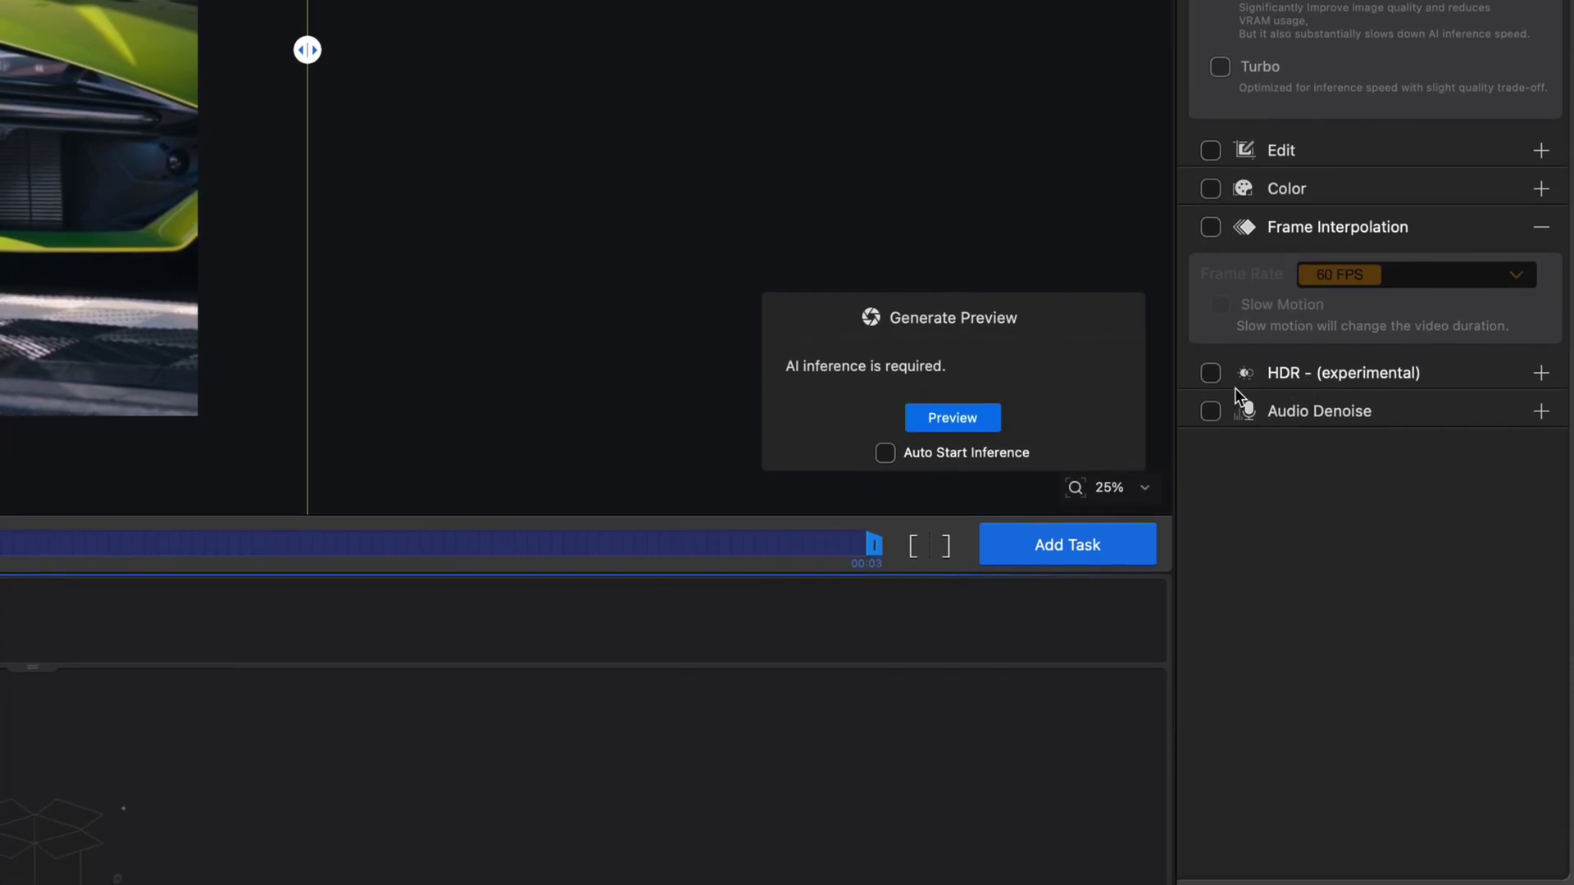
{"action": "left_click", "coordinate": [1321, 416]}
{"action": "left_click", "coordinate": [1323, 418]}
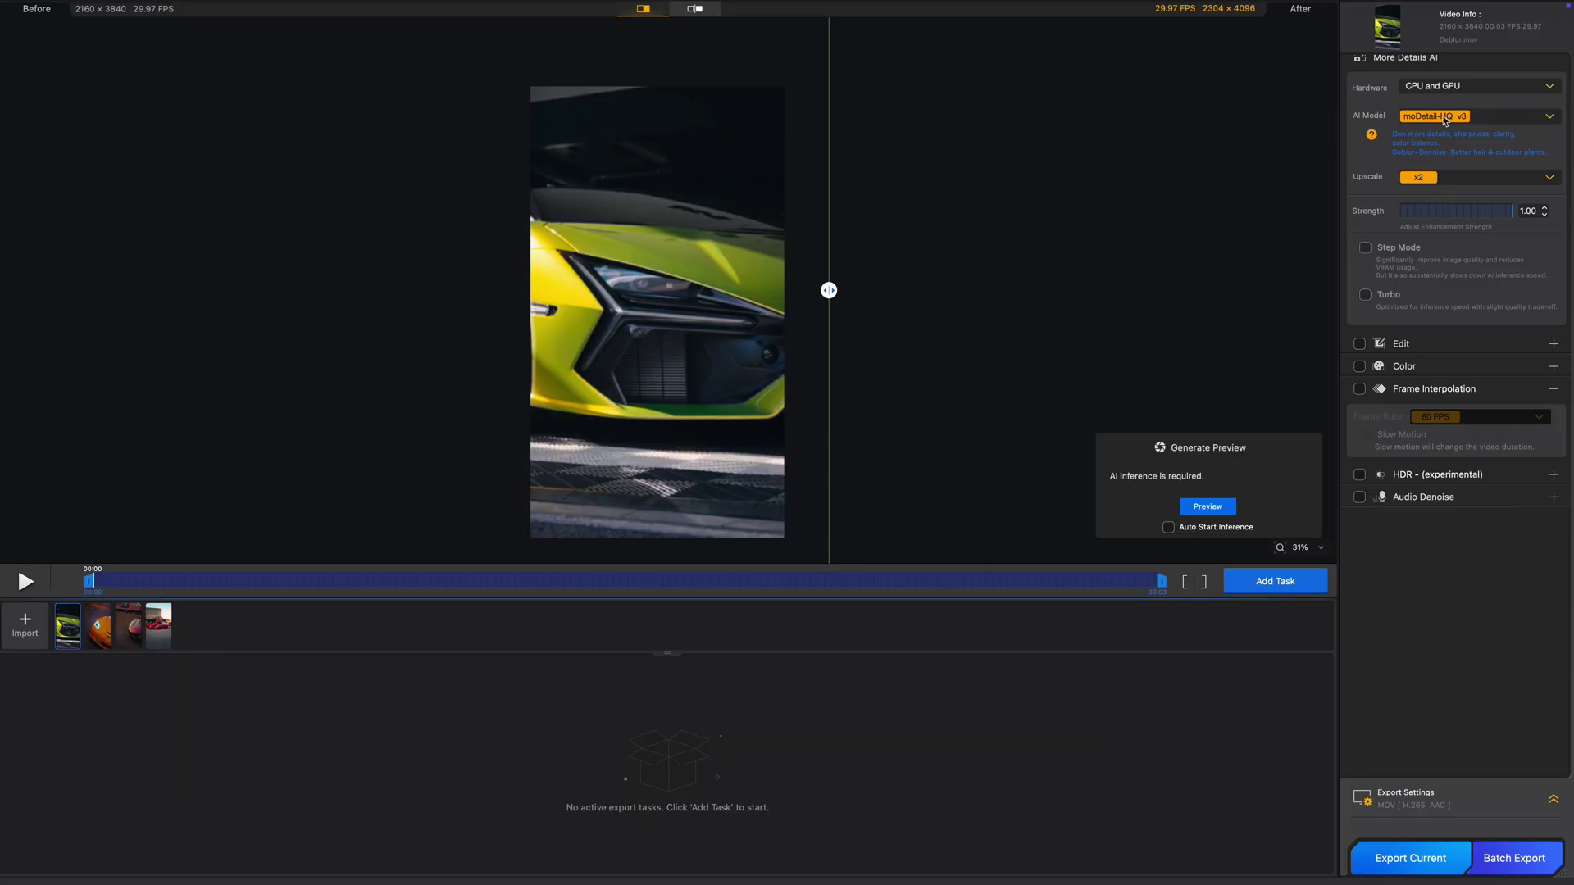
{"action": "mouse_move", "coordinate": [1372, 135]}
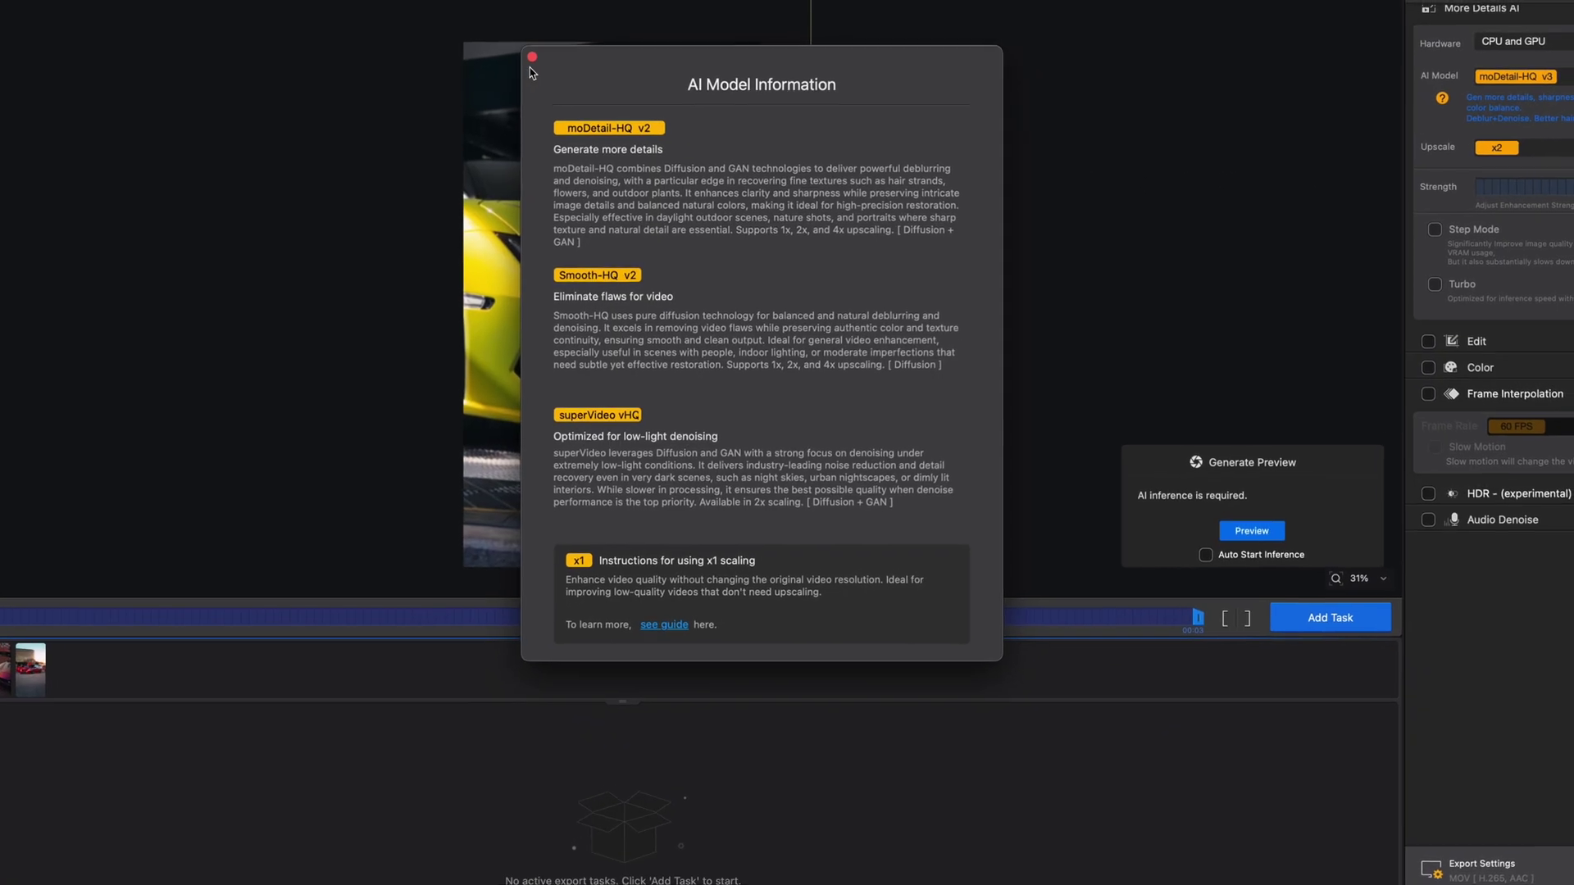
{"action": "left_click", "coordinate": [418, 82]}
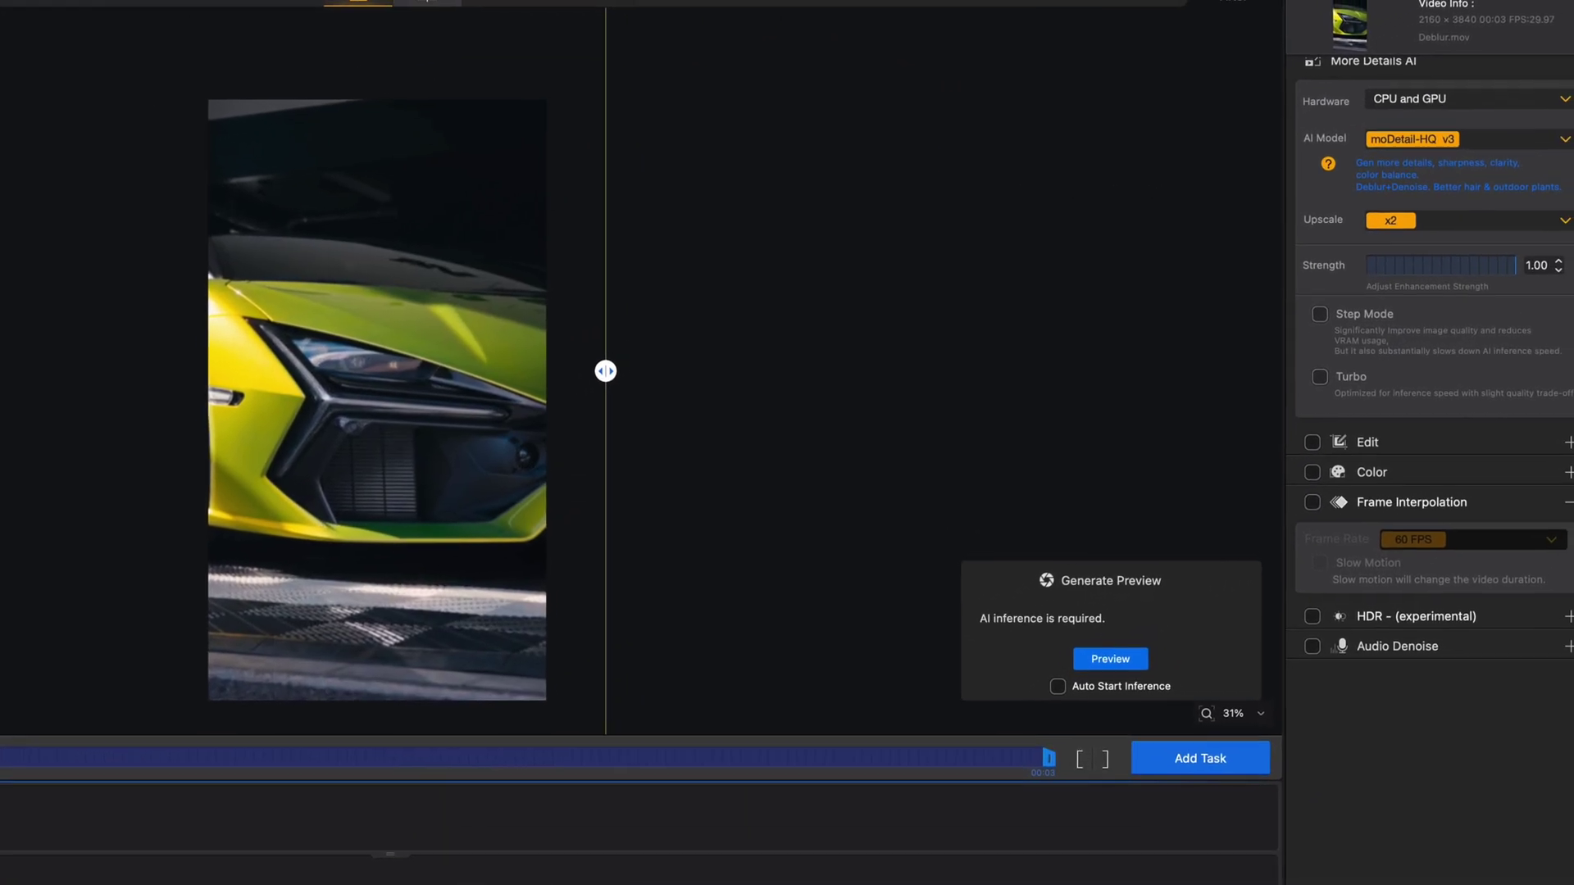
Set the upscale factor of Deblur.mov to x1 and generate an enhancement preview with the moDetail-HQ v3 model.
{"action": "left_click", "coordinate": [1357, 238]}
{"action": "left_click", "coordinate": [1371, 217]}
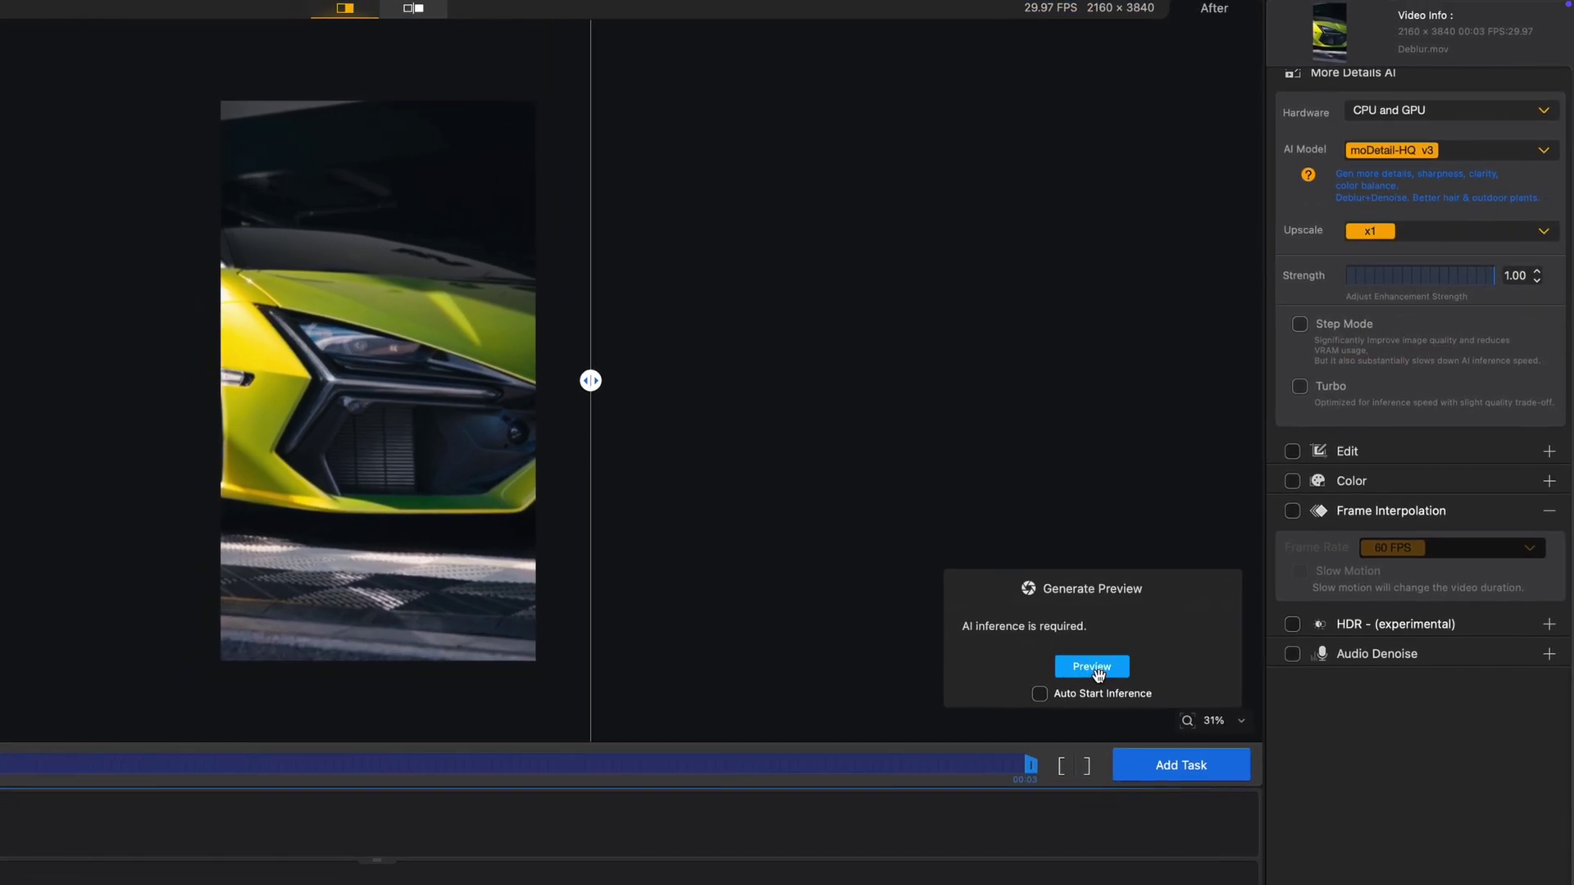
{"action": "left_click", "coordinate": [1081, 696]}
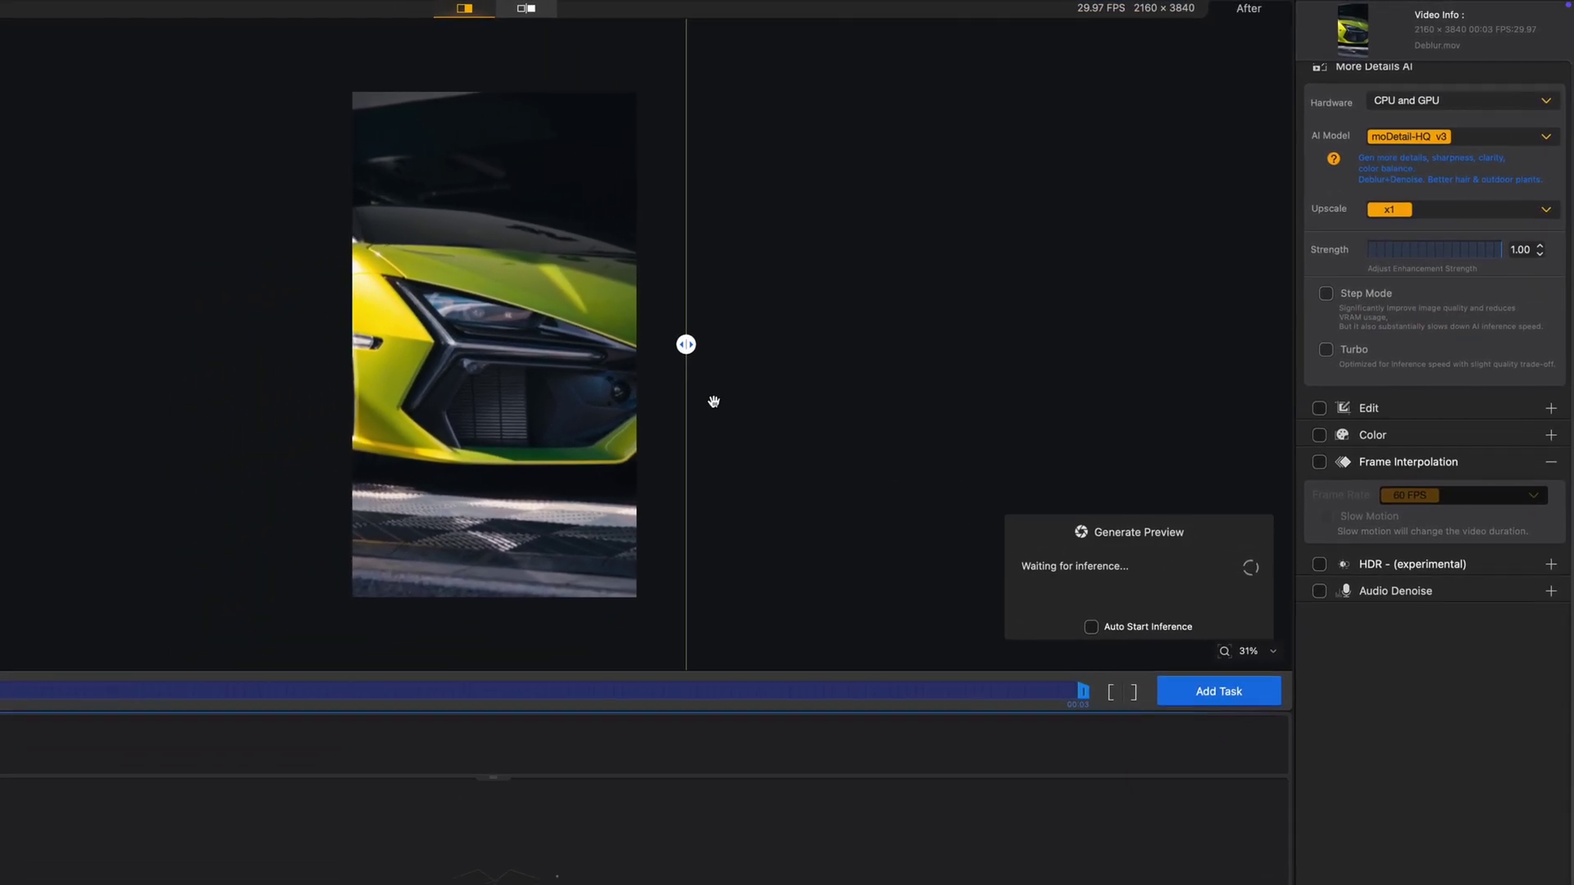
Compare the original and enhanced yellow car close up around the headlight and grille.
{"action": "scroll", "coordinate": [510, 343], "scroll_direction": "up", "scroll_amount": 3}
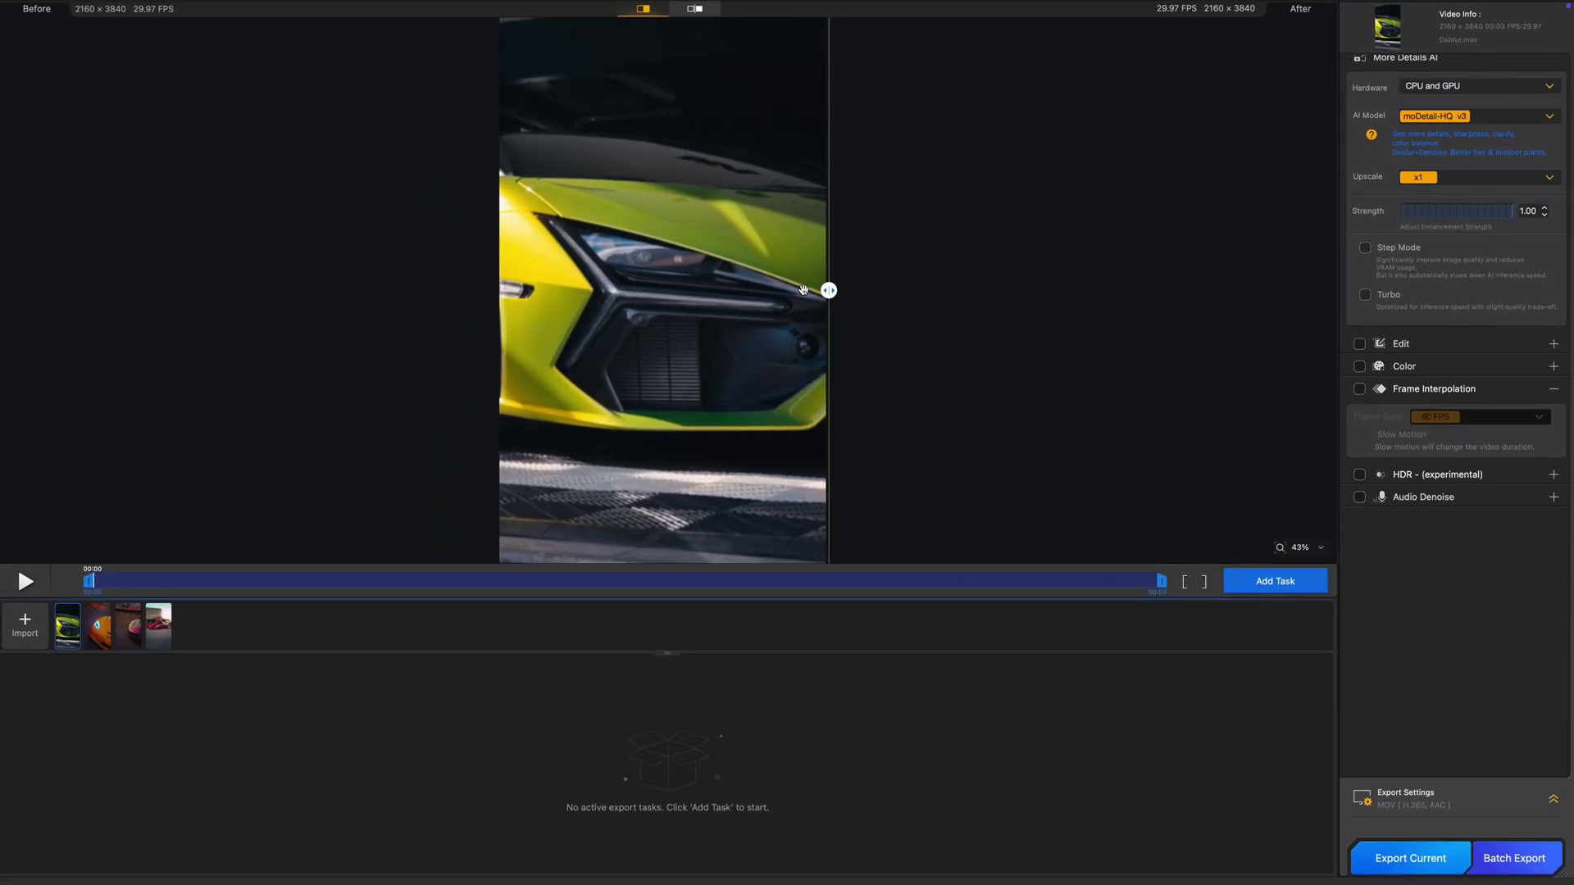
{"action": "left_click_drag", "start_coordinate": [797, 290], "coordinate": [350, 290]}
{"action": "scroll", "coordinate": [624, 289], "scroll_direction": "up", "scroll_amount": 5}
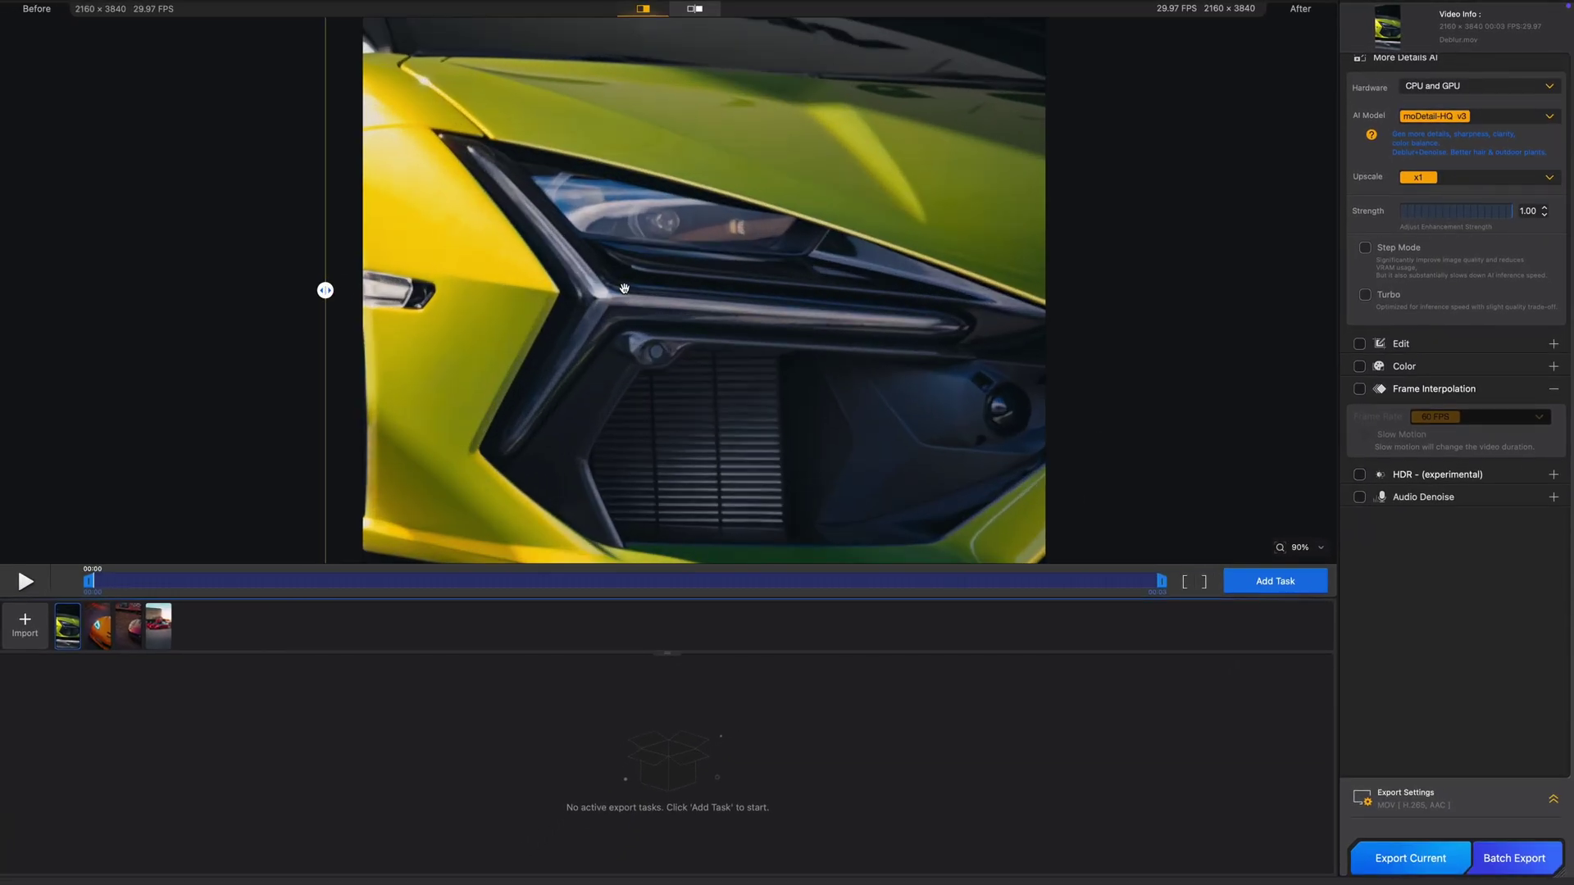
{"action": "left_click_drag", "start_coordinate": [326, 291], "coordinate": [916, 290]}
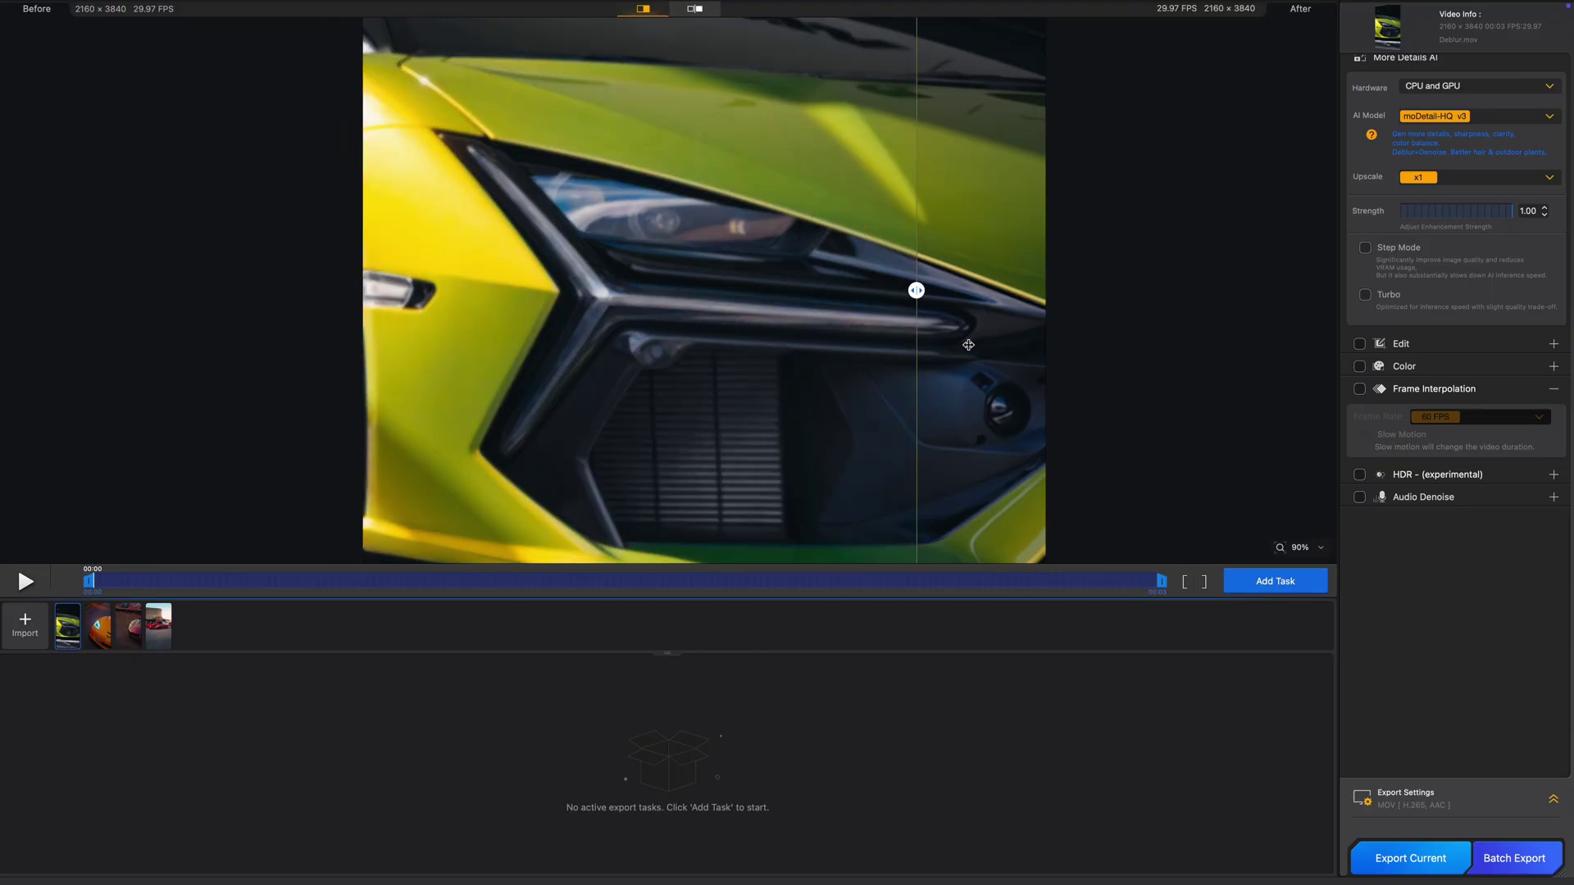
{"action": "left_click_drag", "start_coordinate": [1164, 351], "coordinate": [238, 351]}
{"action": "scroll", "coordinate": [612, 373], "scroll_direction": "up", "scroll_amount": 3}
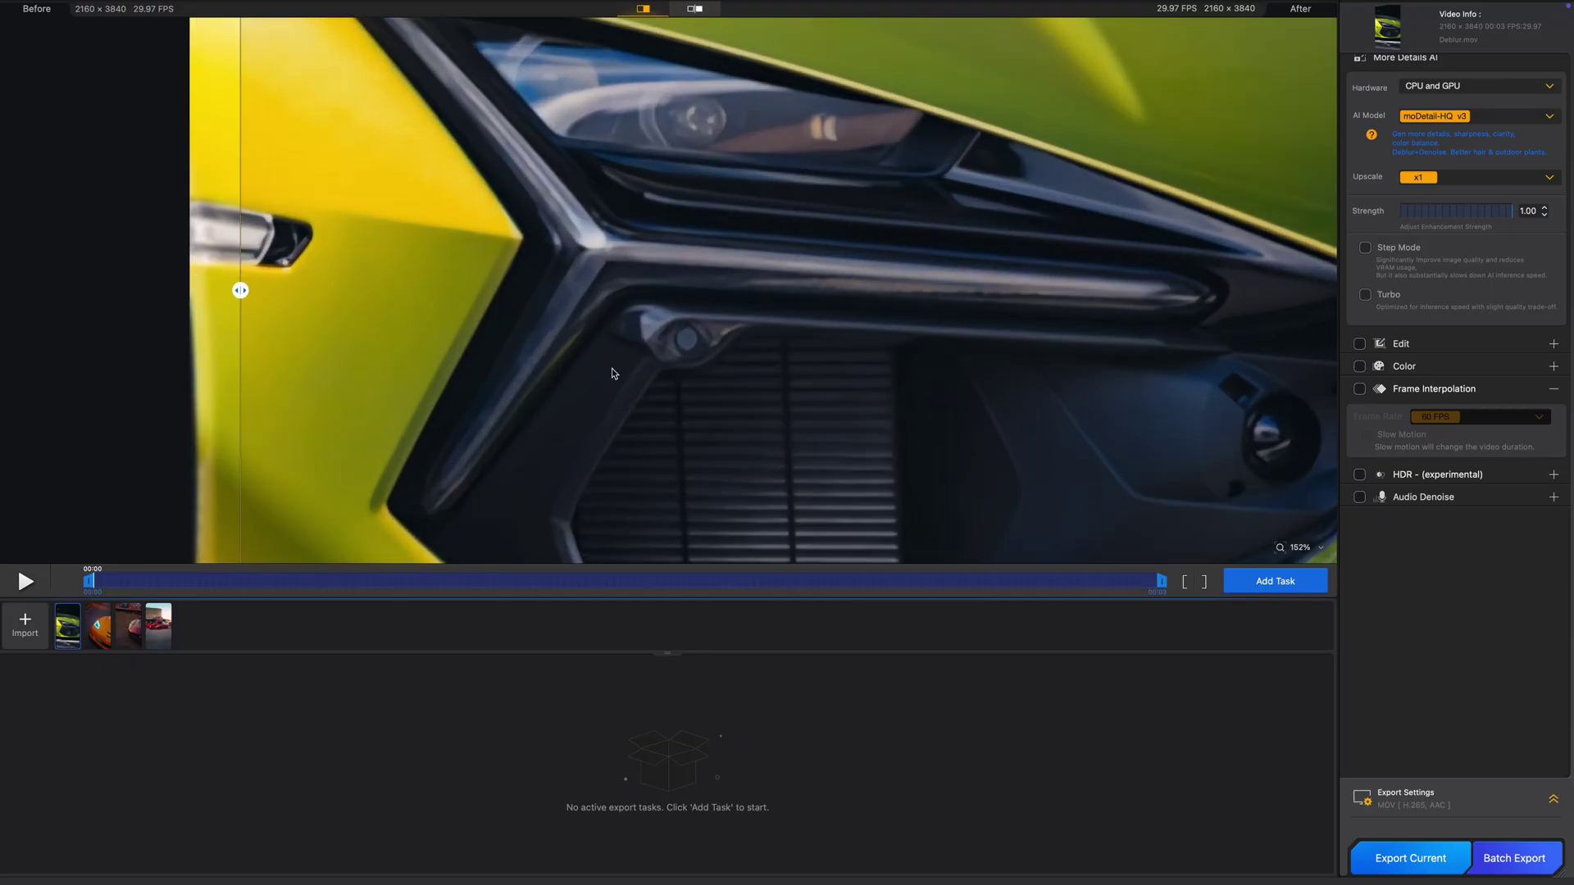
{"action": "left_click_drag", "start_coordinate": [252, 292], "coordinate": [414, 318]}
{"action": "left_click_drag", "start_coordinate": [240, 293], "coordinate": [1380, 386]}
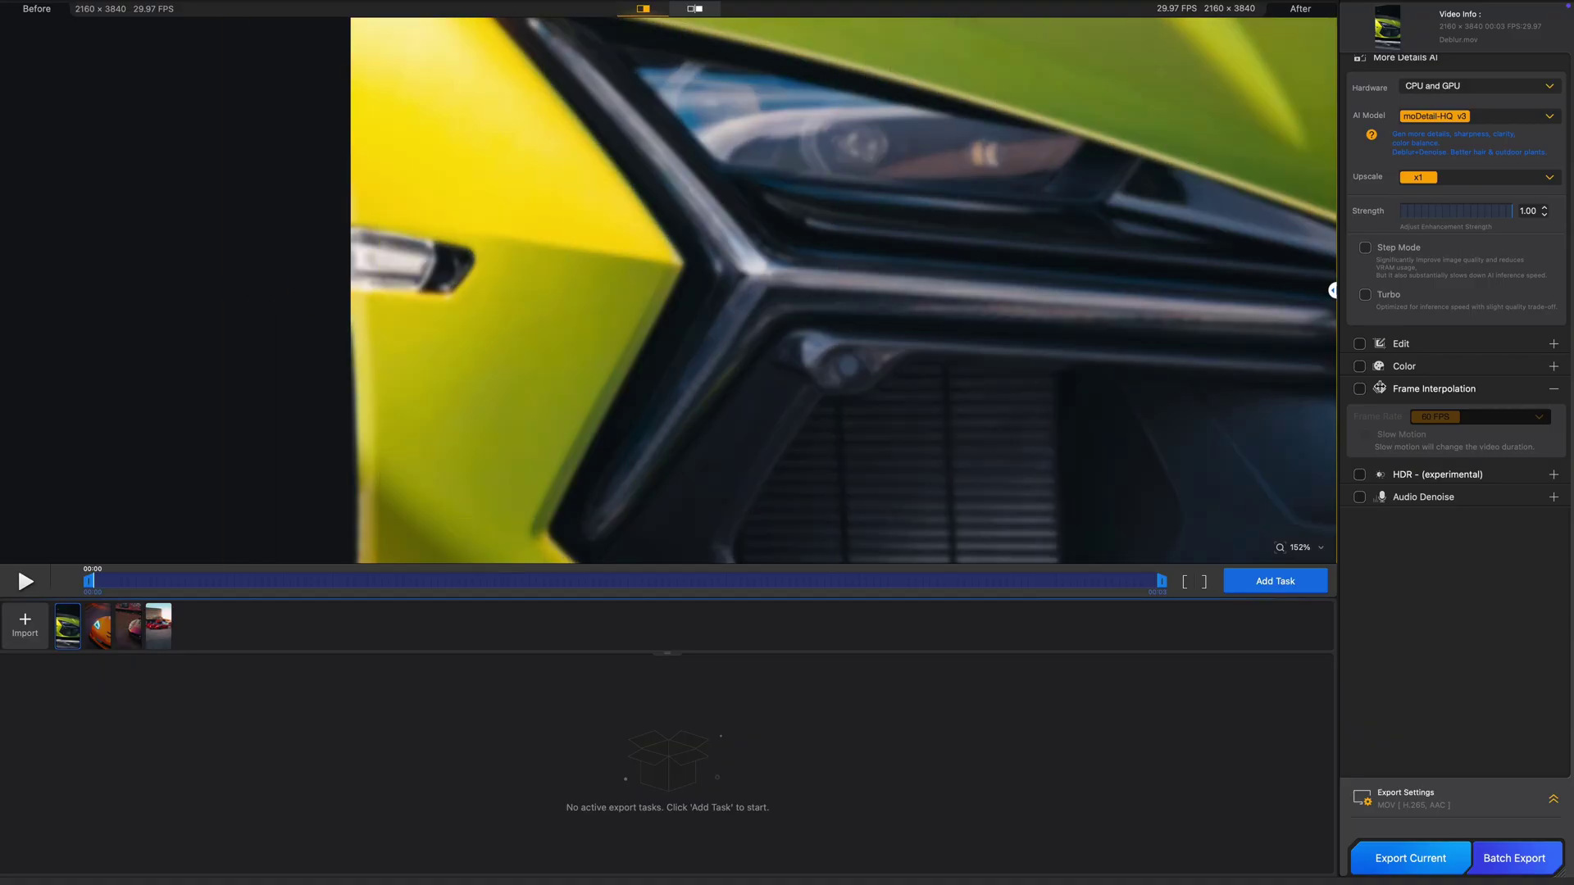
{"action": "scroll", "coordinate": [935, 358], "scroll_direction": "down", "scroll_amount": 5}
{"action": "scroll", "coordinate": [1021, 365], "scroll_direction": "down", "scroll_amount": 2}
{"action": "scroll", "coordinate": [1170, 383], "scroll_direction": "up", "scroll_amount": 5}
{"action": "scroll", "coordinate": [769, 369], "scroll_direction": "down", "scroll_amount": 4}
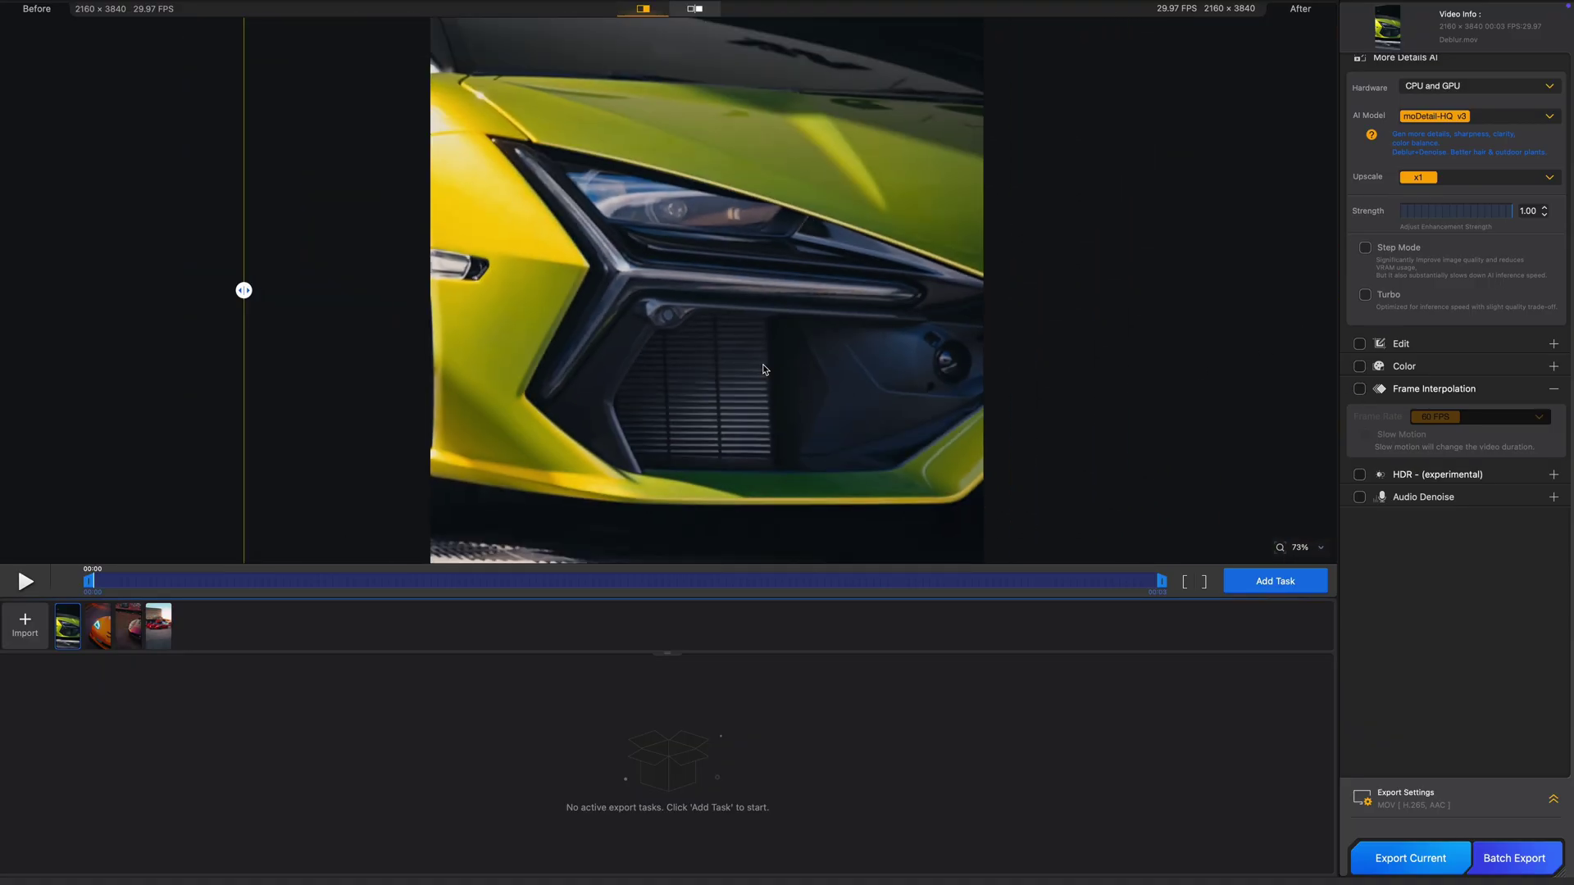
Color-correct the yellow car clip with temperature -15.60, tint -19.23, exposure 2, highlights 2, shadows -32 and whites 50.
{"action": "left_click", "coordinate": [1418, 369]}
{"action": "left_click_drag", "start_coordinate": [1451, 396], "coordinate": [1433, 426]}
{"action": "scroll", "coordinate": [757, 336], "scroll_direction": "down", "scroll_amount": 3}
{"action": "left_click_drag", "start_coordinate": [445, 290], "coordinate": [495, 295]}
{"action": "left_click_drag", "start_coordinate": [1465, 460], "coordinate": [1468, 460]}
{"action": "mouse_move", "coordinate": [504, 295]}
{"action": "left_mouse_down"}
{"action": "mouse_move", "coordinate": [394, 290]}
{"action": "mouse_move", "coordinate": [696, 295]}
{"action": "mouse_move", "coordinate": [506, 292]}
{"action": "left_mouse_up"}
{"action": "left_click_drag", "start_coordinate": [1465, 583], "coordinate": [1467, 537]}
{"action": "left_click_drag", "start_coordinate": [505, 290], "coordinate": [1145, 292]}
{"action": "scroll", "coordinate": [749, 335], "scroll_direction": "up", "scroll_amount": 6}
{"action": "left_click_drag", "start_coordinate": [1145, 292], "coordinate": [870, 295]}
{"action": "scroll", "coordinate": [871, 311], "scroll_direction": "down", "scroll_amount": 2}
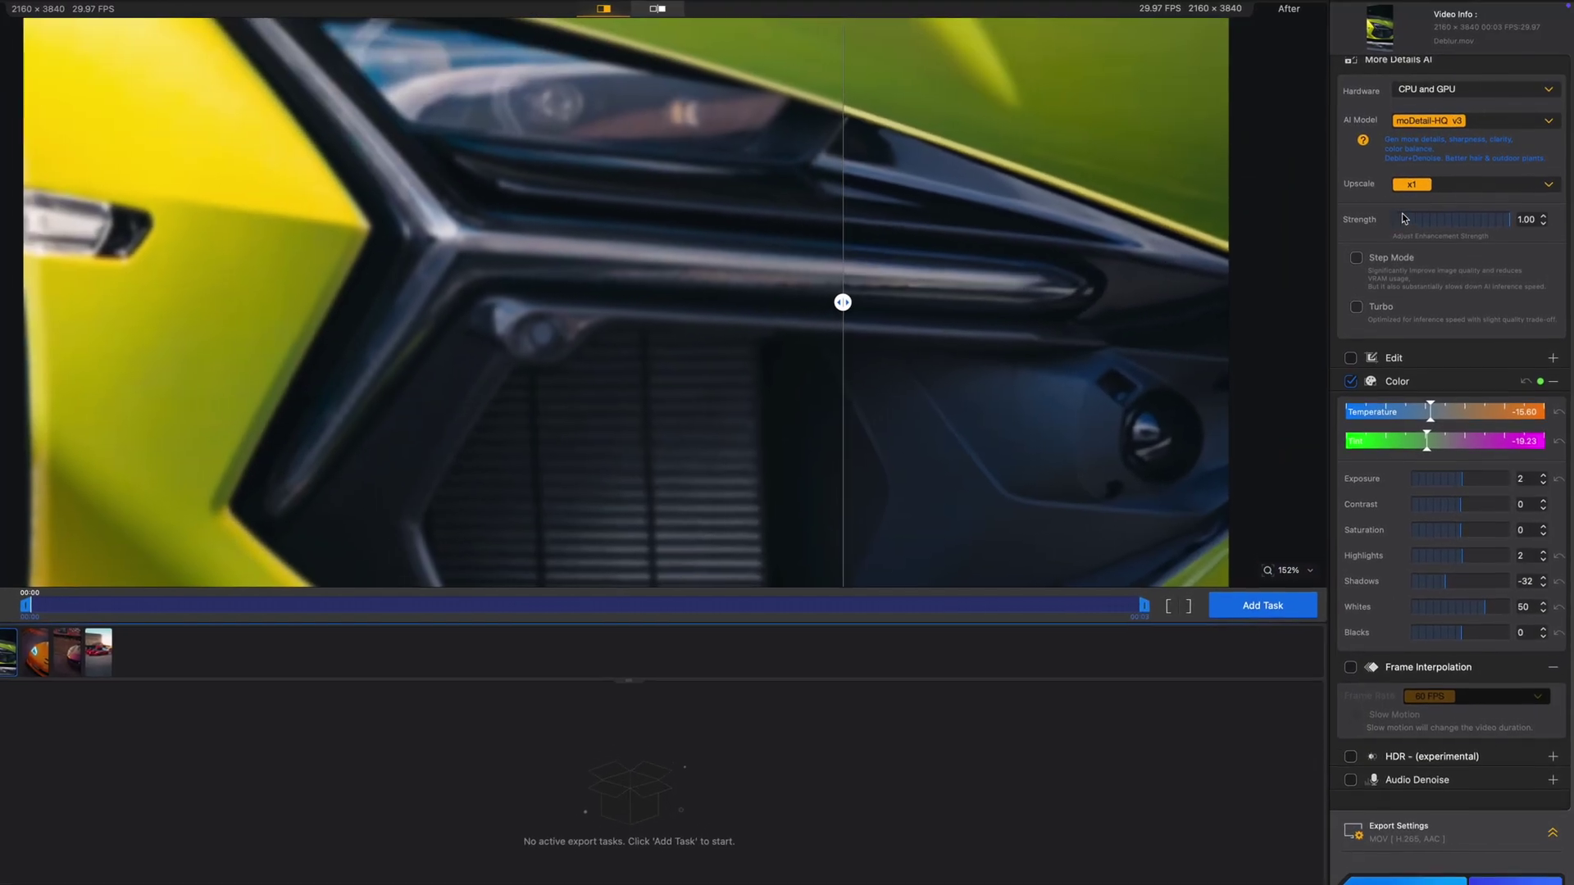
Keep x1 upscaling, set the enhancement strength to 0.49 and compare the yellow car clip before and after.
{"action": "left_click", "coordinate": [1424, 181]}
{"action": "left_click", "coordinate": [1423, 192]}
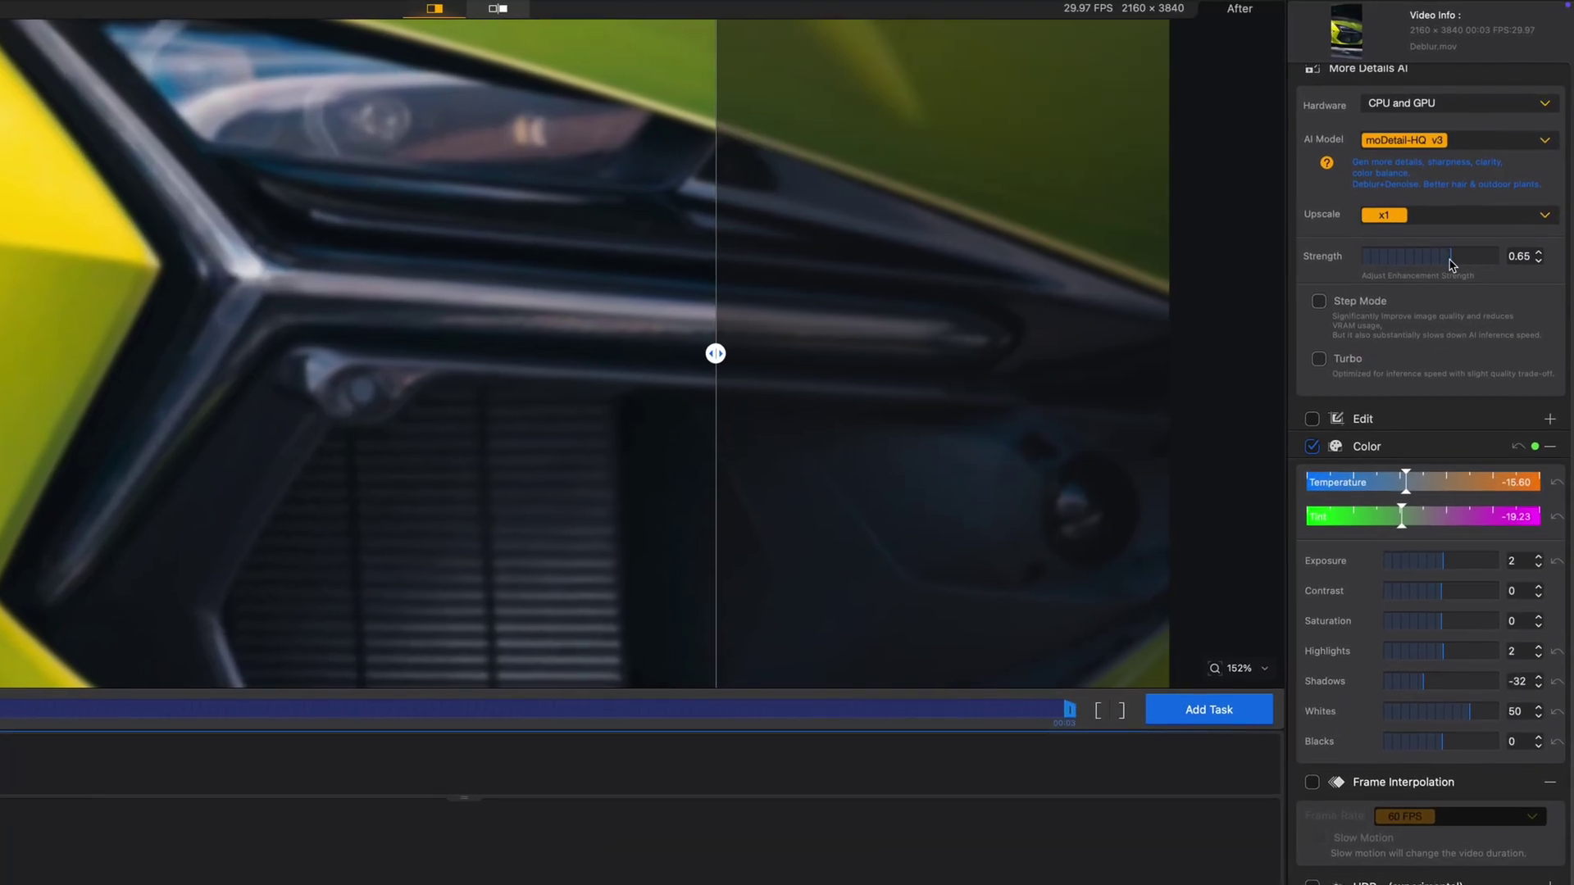
{"action": "left_click_drag", "start_coordinate": [1432, 265], "coordinate": [1429, 265]}
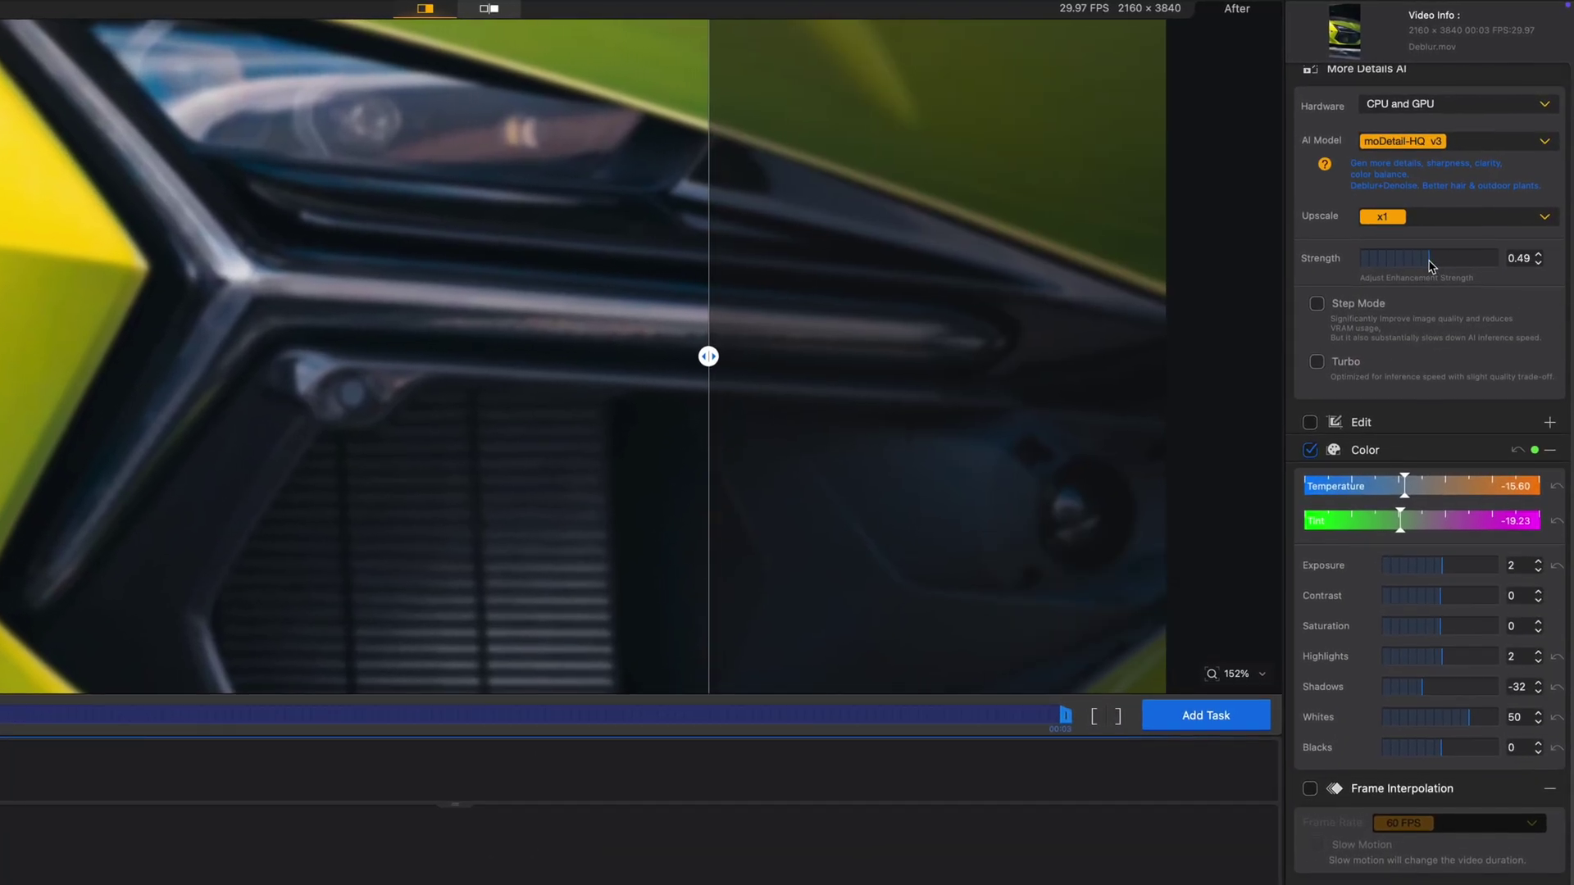
{"action": "left_click_drag", "start_coordinate": [687, 359], "coordinate": [2, 358]}
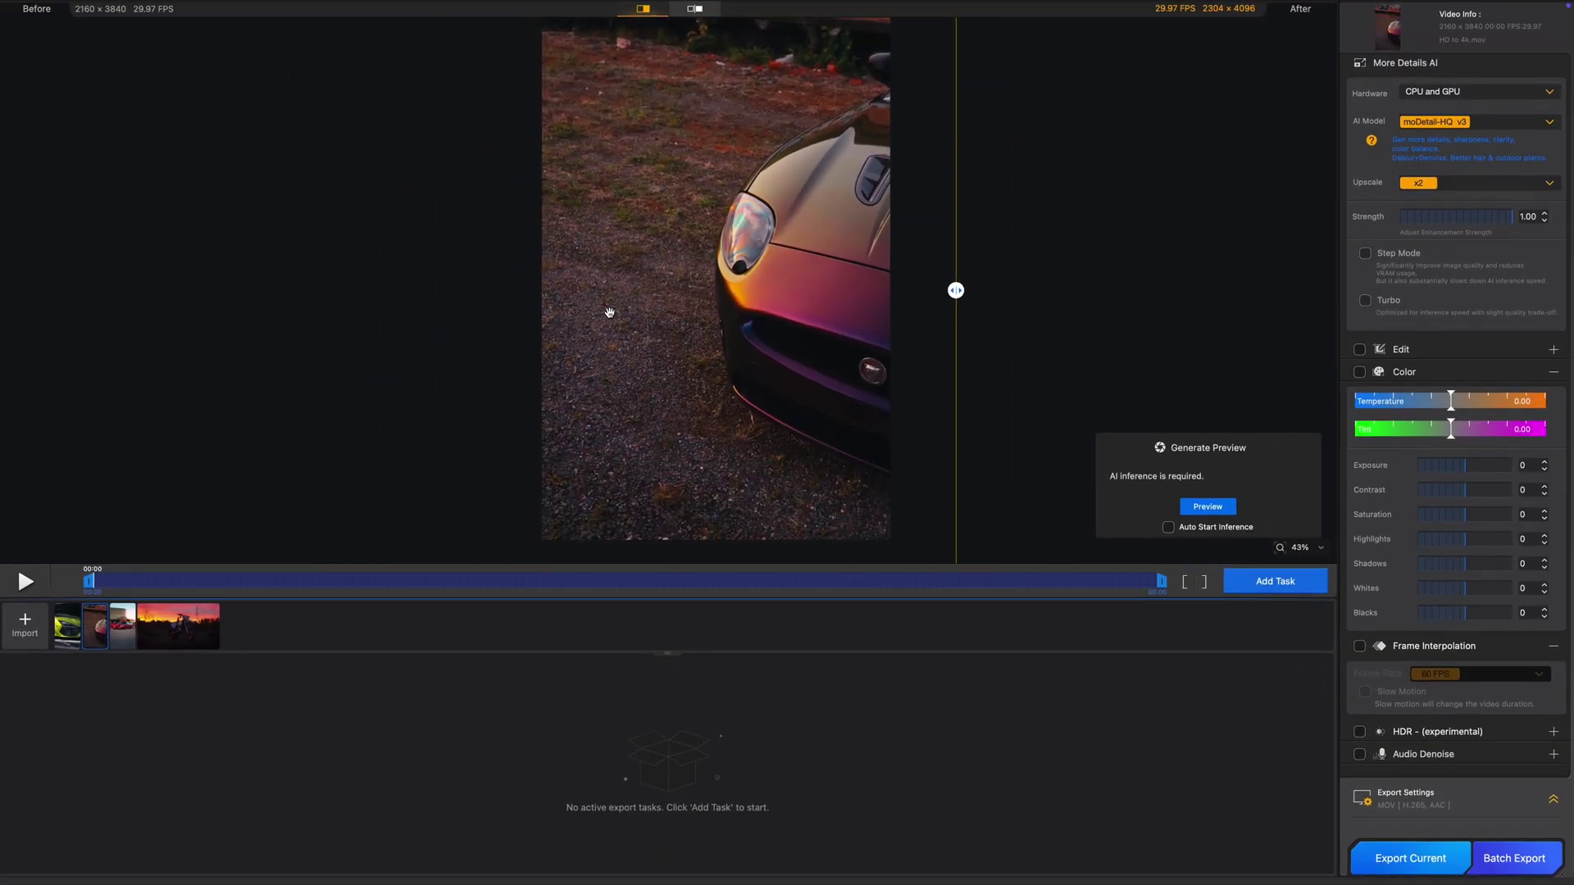
Set the upscale factor of the HD to 4k.mov clip to x1 and generate its enhancement preview.
{"action": "scroll", "coordinate": [609, 313], "scroll_direction": "down", "scroll_amount": 5}
{"action": "left_click_drag", "start_coordinate": [618, 319], "coordinate": [599, 333]}
{"action": "scroll", "coordinate": [608, 323], "scroll_direction": "up", "scroll_amount": 5}
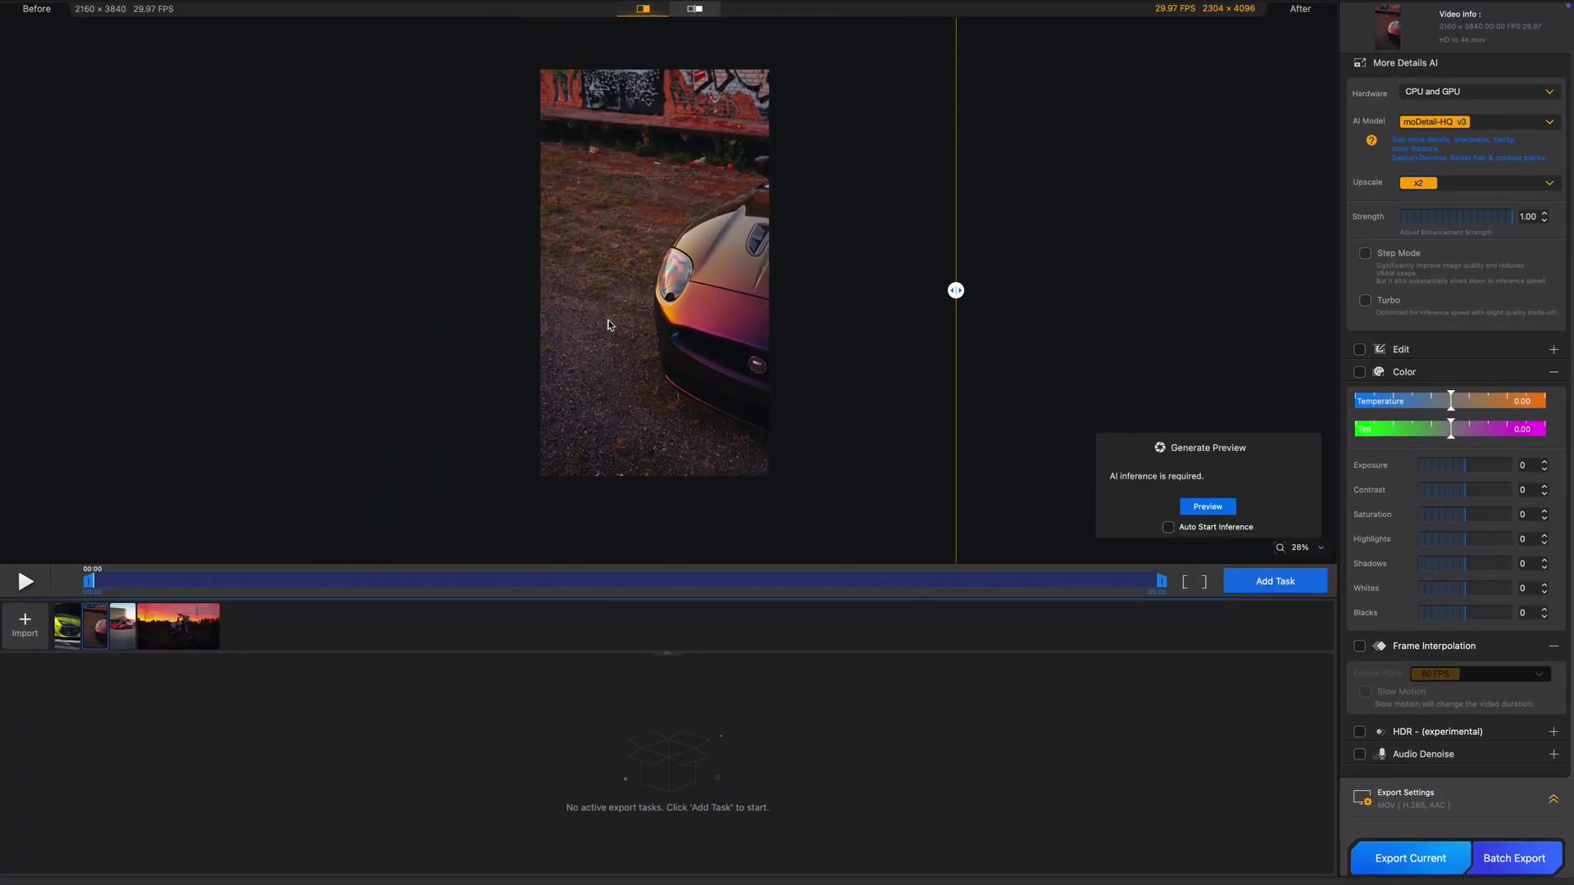
{"action": "left_click_drag", "start_coordinate": [701, 282], "coordinate": [682, 266]}
{"action": "scroll", "coordinate": [683, 266], "scroll_direction": "down", "scroll_amount": 2}
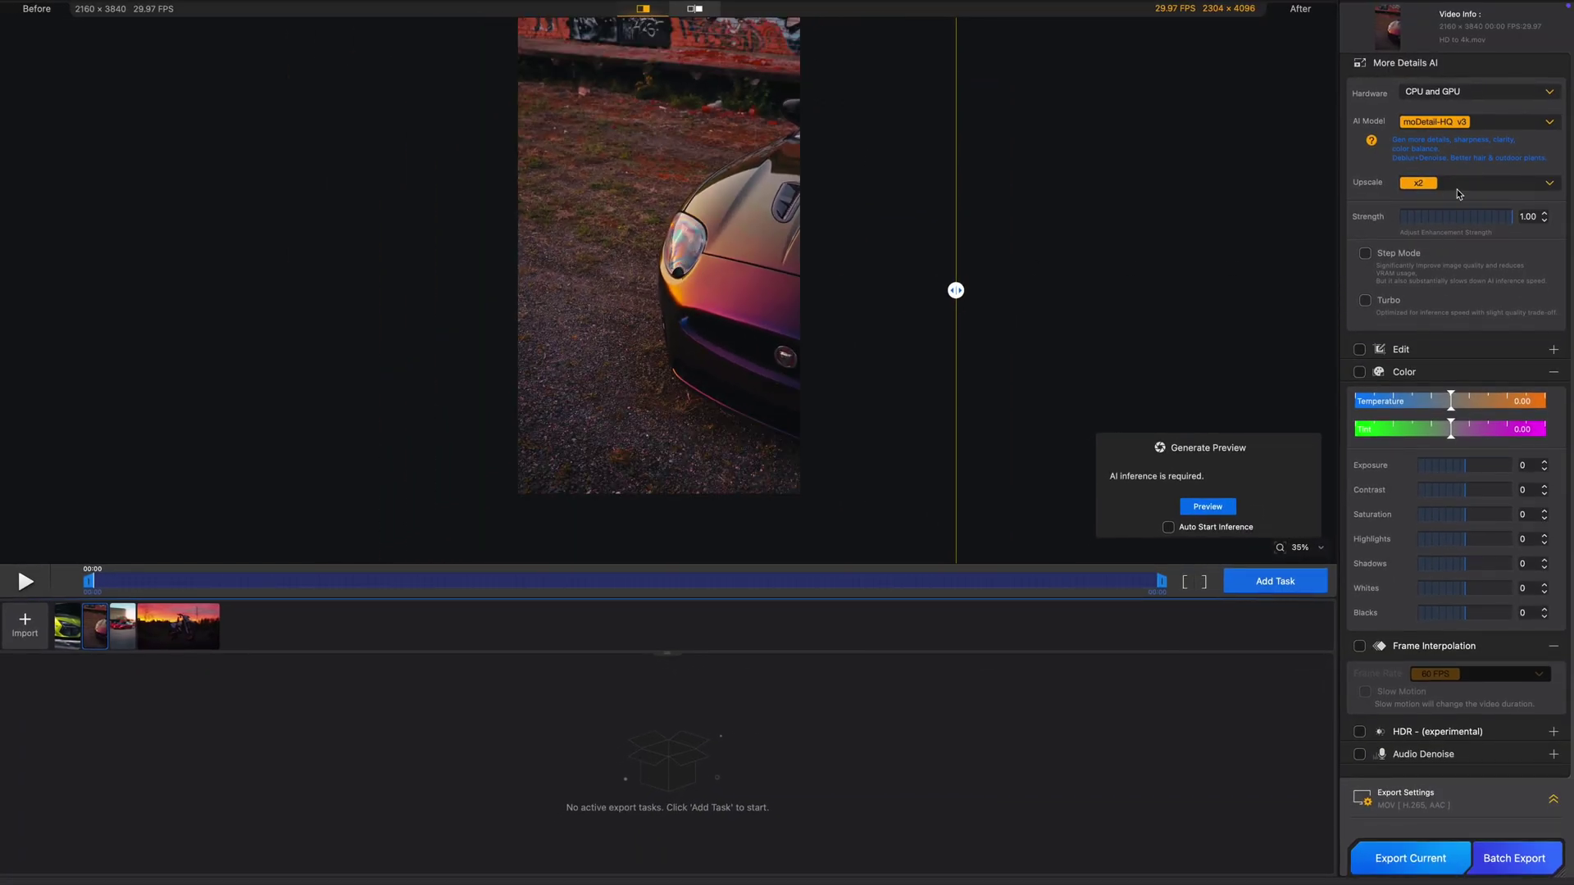
{"action": "left_click", "coordinate": [1459, 194]}
{"action": "left_click", "coordinate": [1448, 171]}
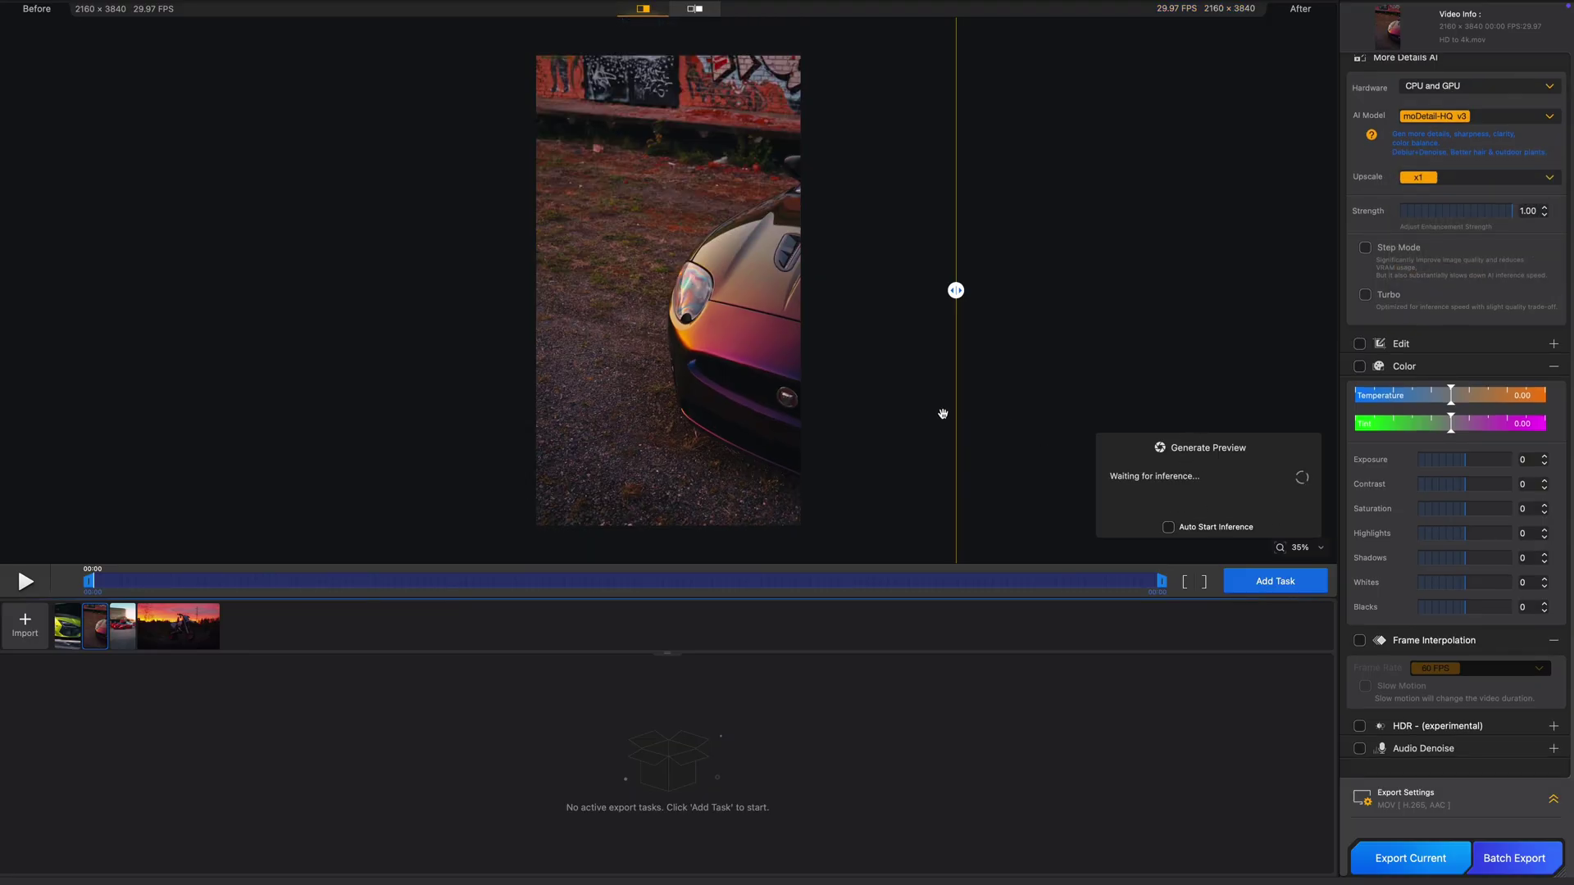
Compare the original and enhanced dark car close up around its headlight and hood.
{"action": "scroll", "coordinate": [711, 392], "scroll_direction": "up", "scroll_amount": 3}
{"action": "scroll", "coordinate": [829, 359], "scroll_direction": "up", "scroll_amount": 6}
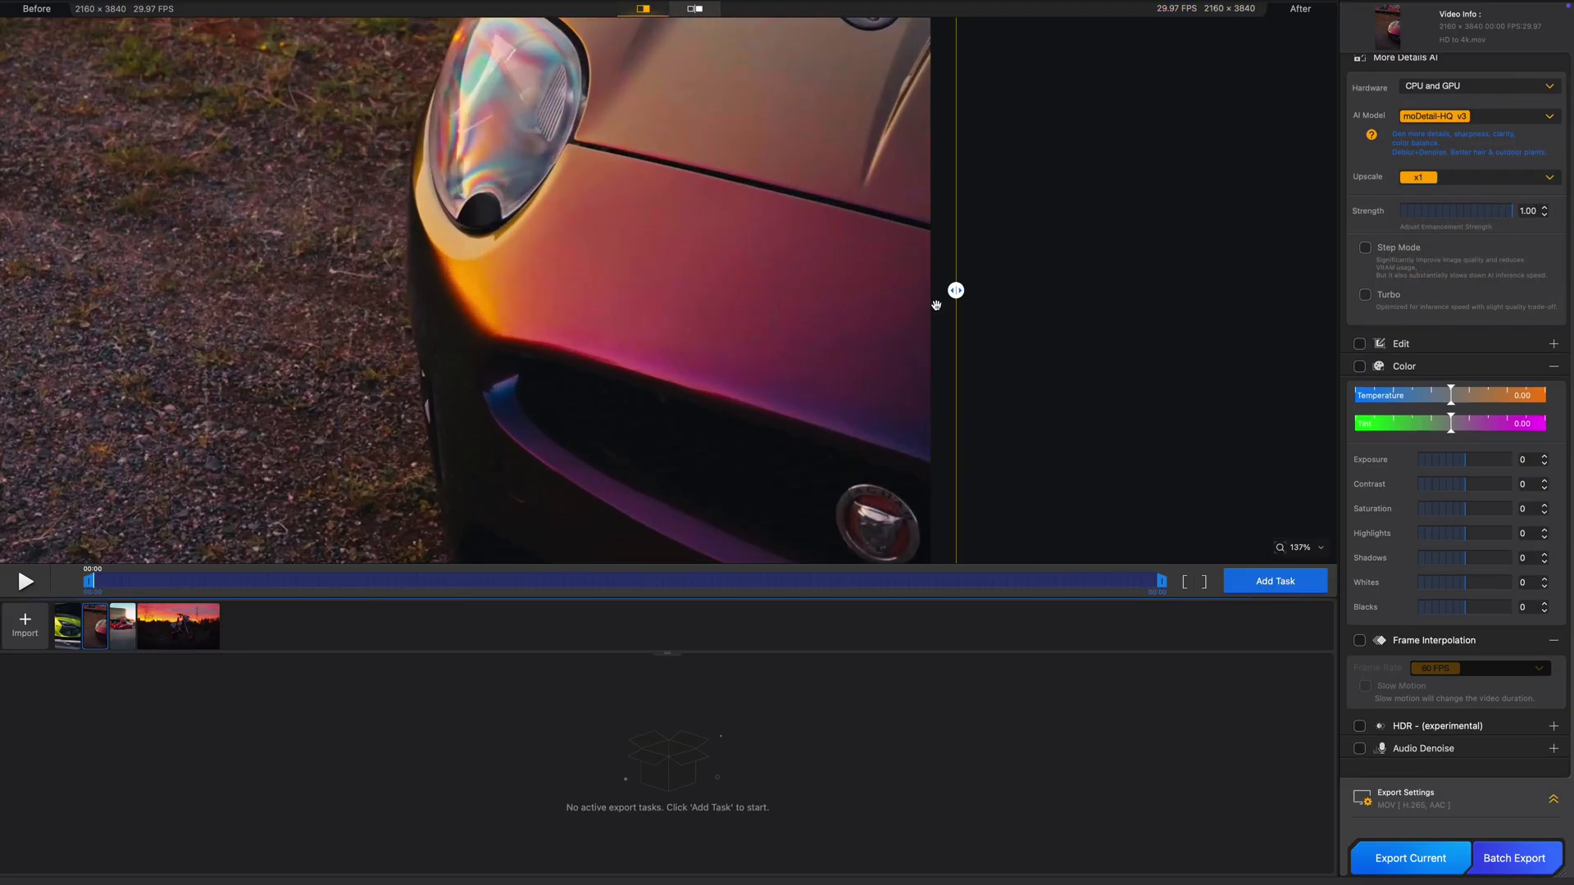
{"action": "left_click_drag", "start_coordinate": [908, 292], "coordinate": [1021, 328]}
{"action": "left_click_drag", "start_coordinate": [451, 230], "coordinate": [510, 370]}
{"action": "scroll", "coordinate": [582, 211], "scroll_direction": "up", "scroll_amount": 2}
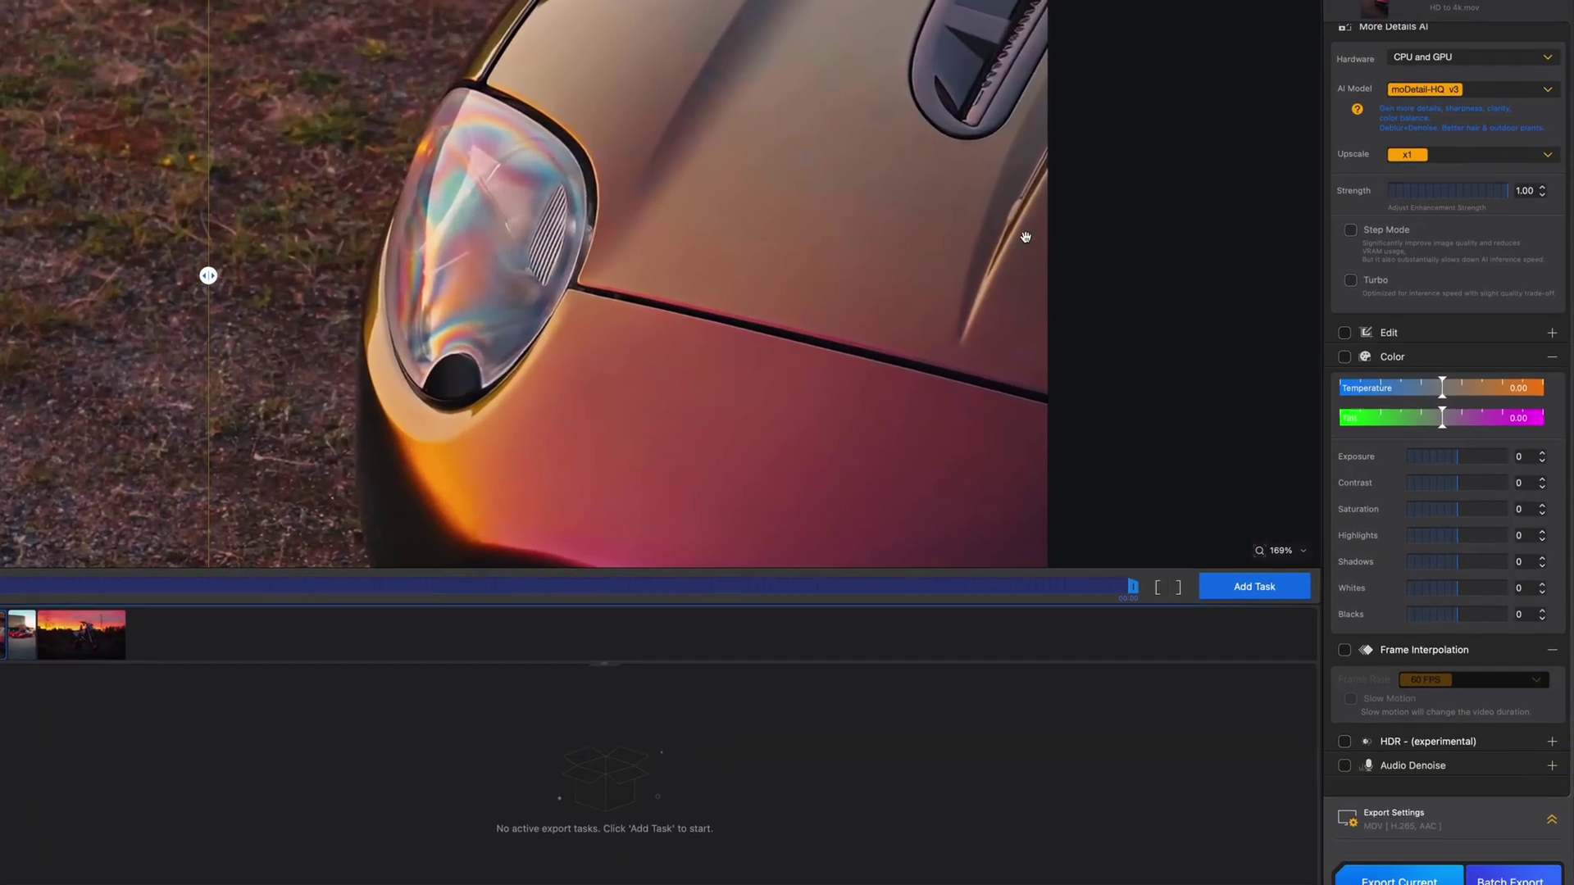
Set the enhancement strength of the HD to 4k.mov clip to 0.74 and collapse the Color settings.
{"action": "left_click", "coordinate": [1482, 205]}
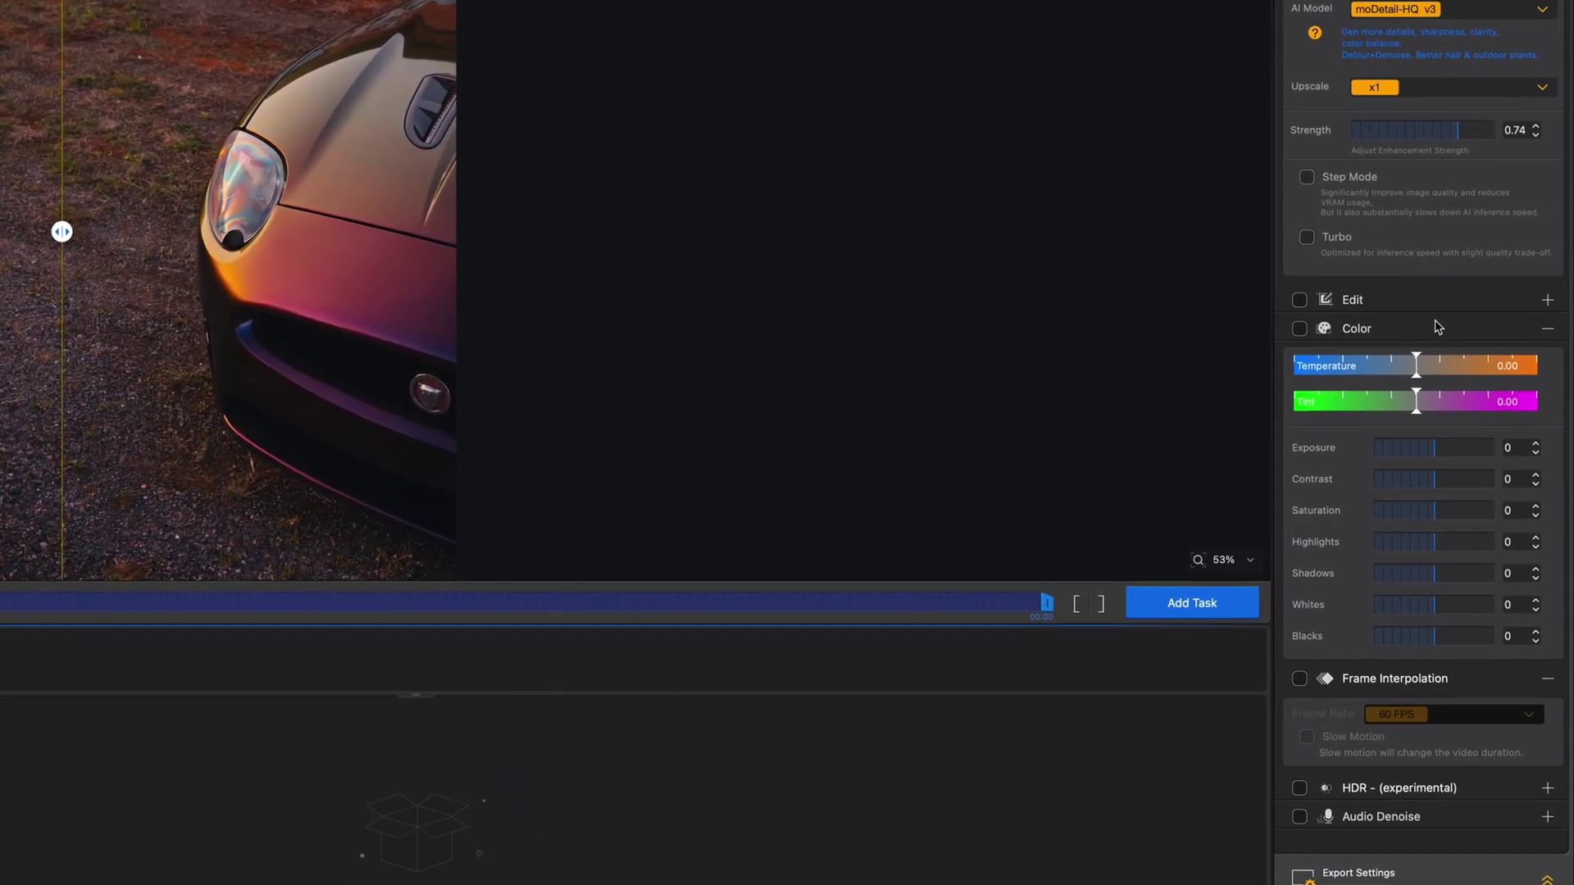
{"action": "left_click", "coordinate": [1436, 328]}
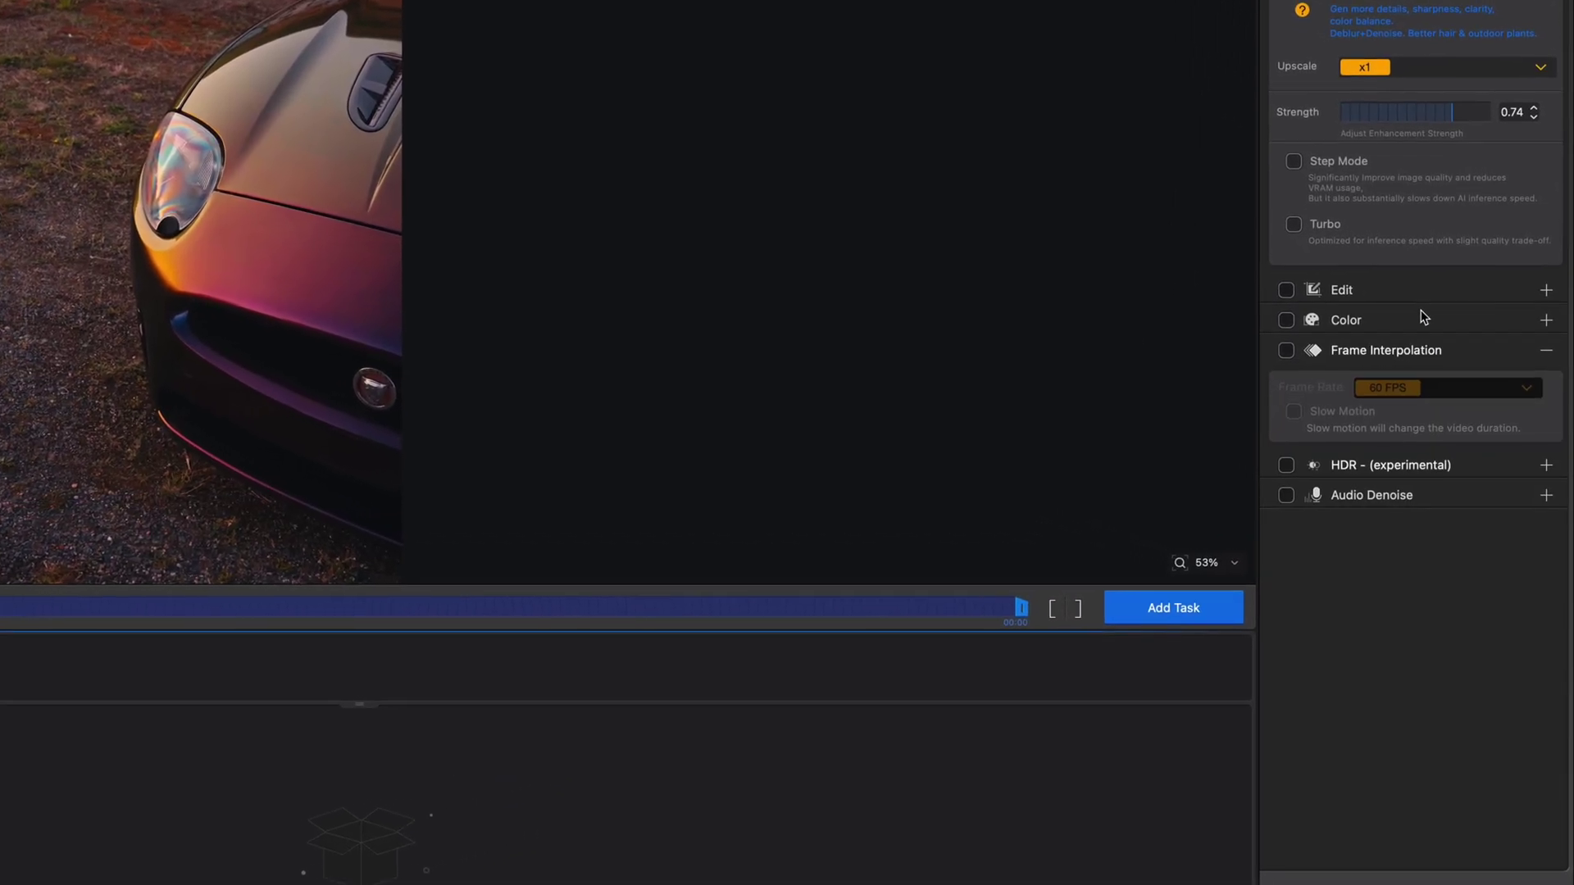
Enable experimental HDR conversion with the Neutral AI model and generate a preview of it.
{"action": "left_click", "coordinate": [1297, 467]}
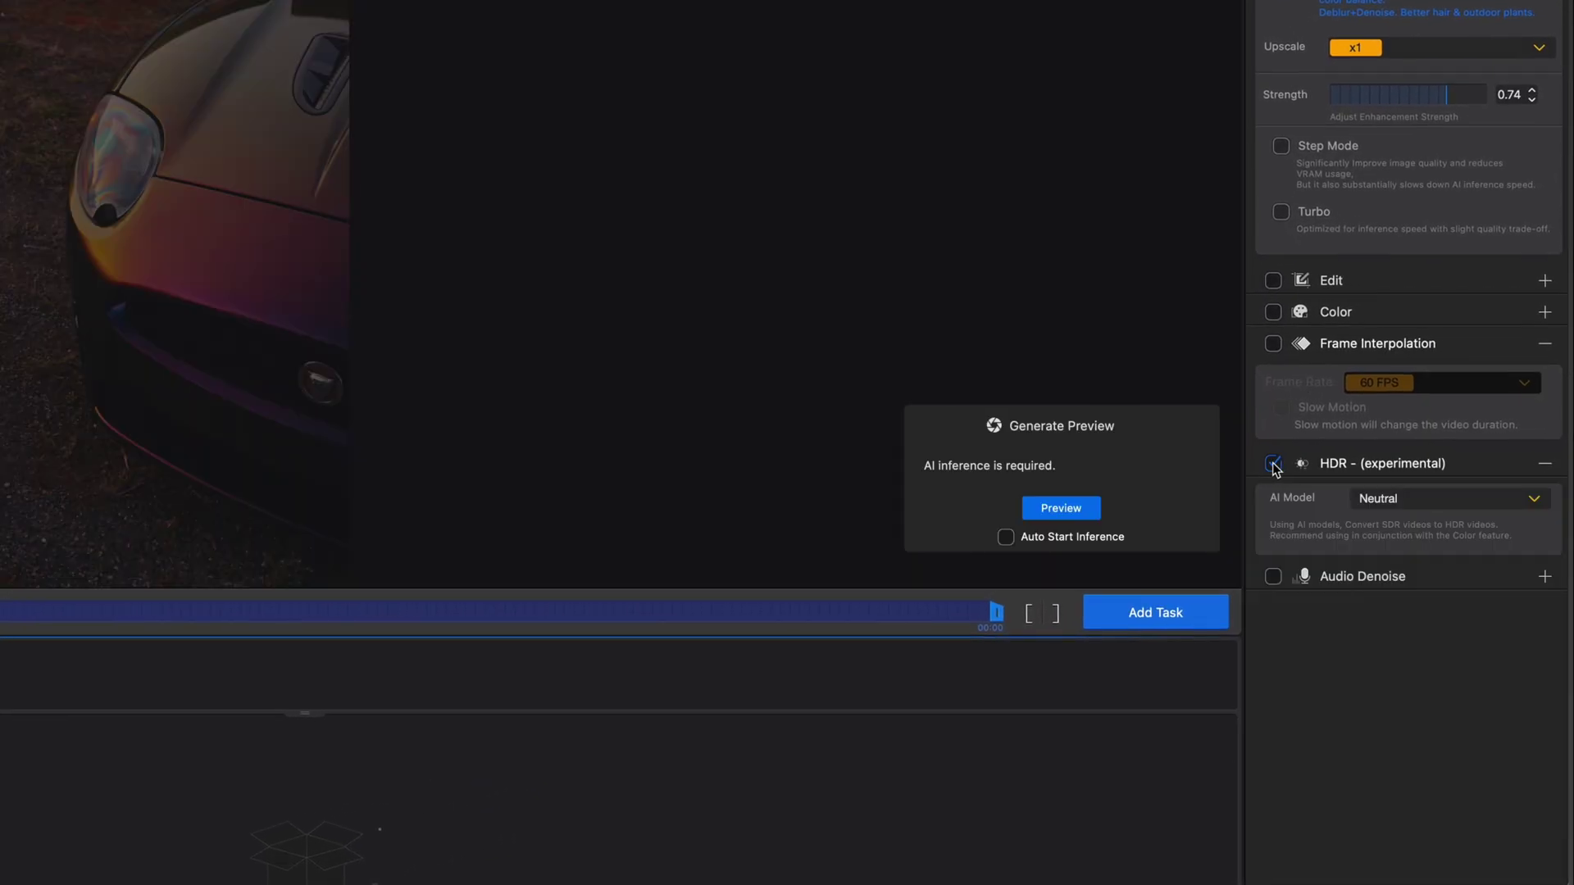
{"action": "left_click", "coordinate": [1427, 504]}
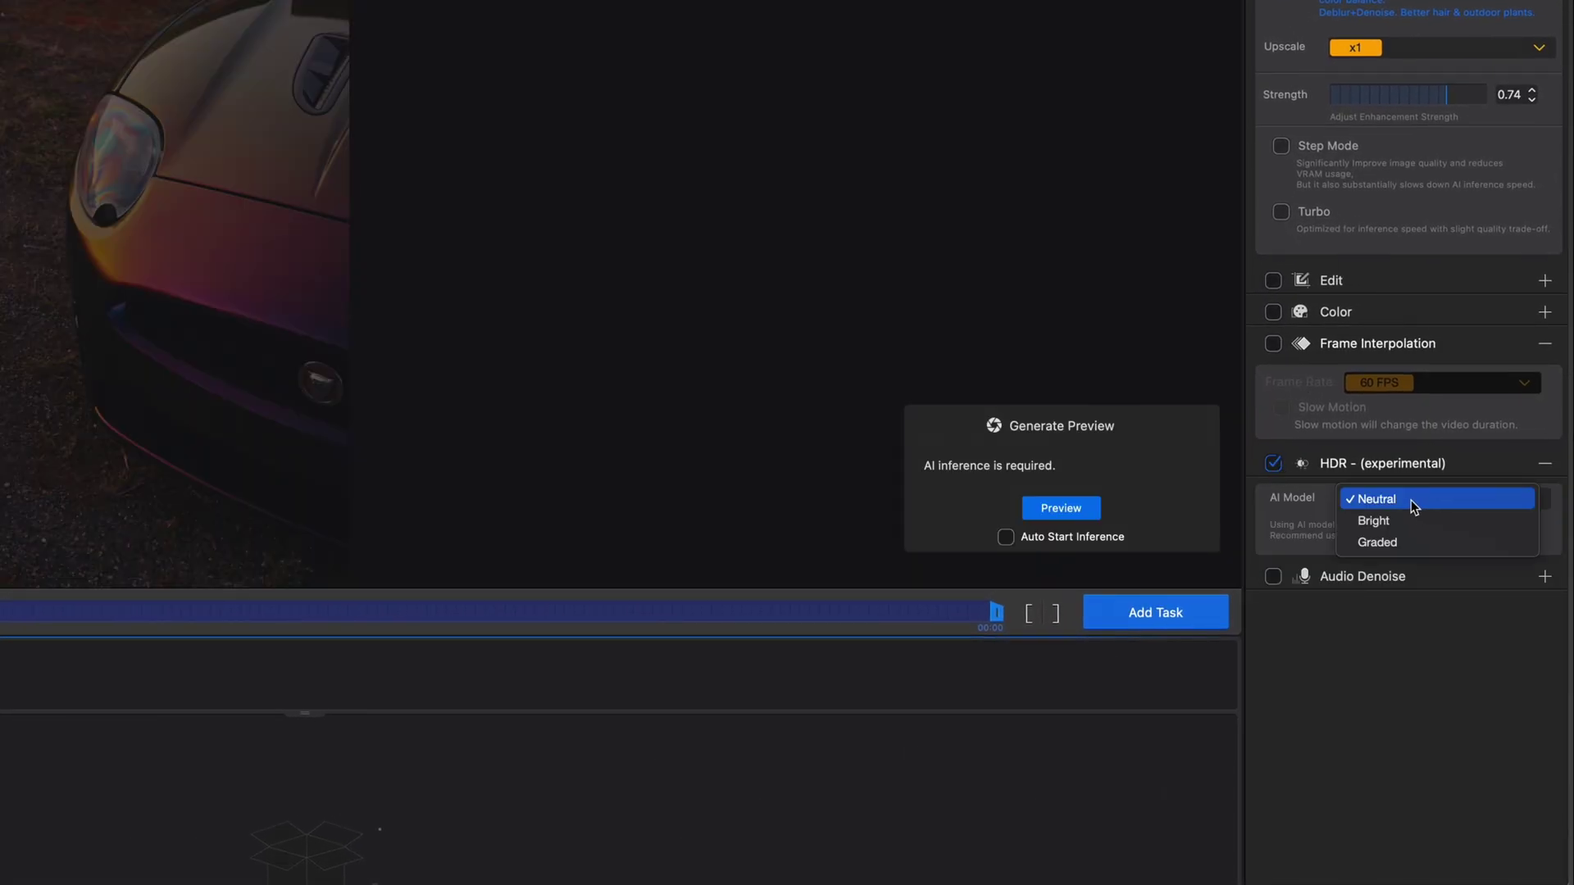
{"action": "left_click", "coordinate": [1412, 506]}
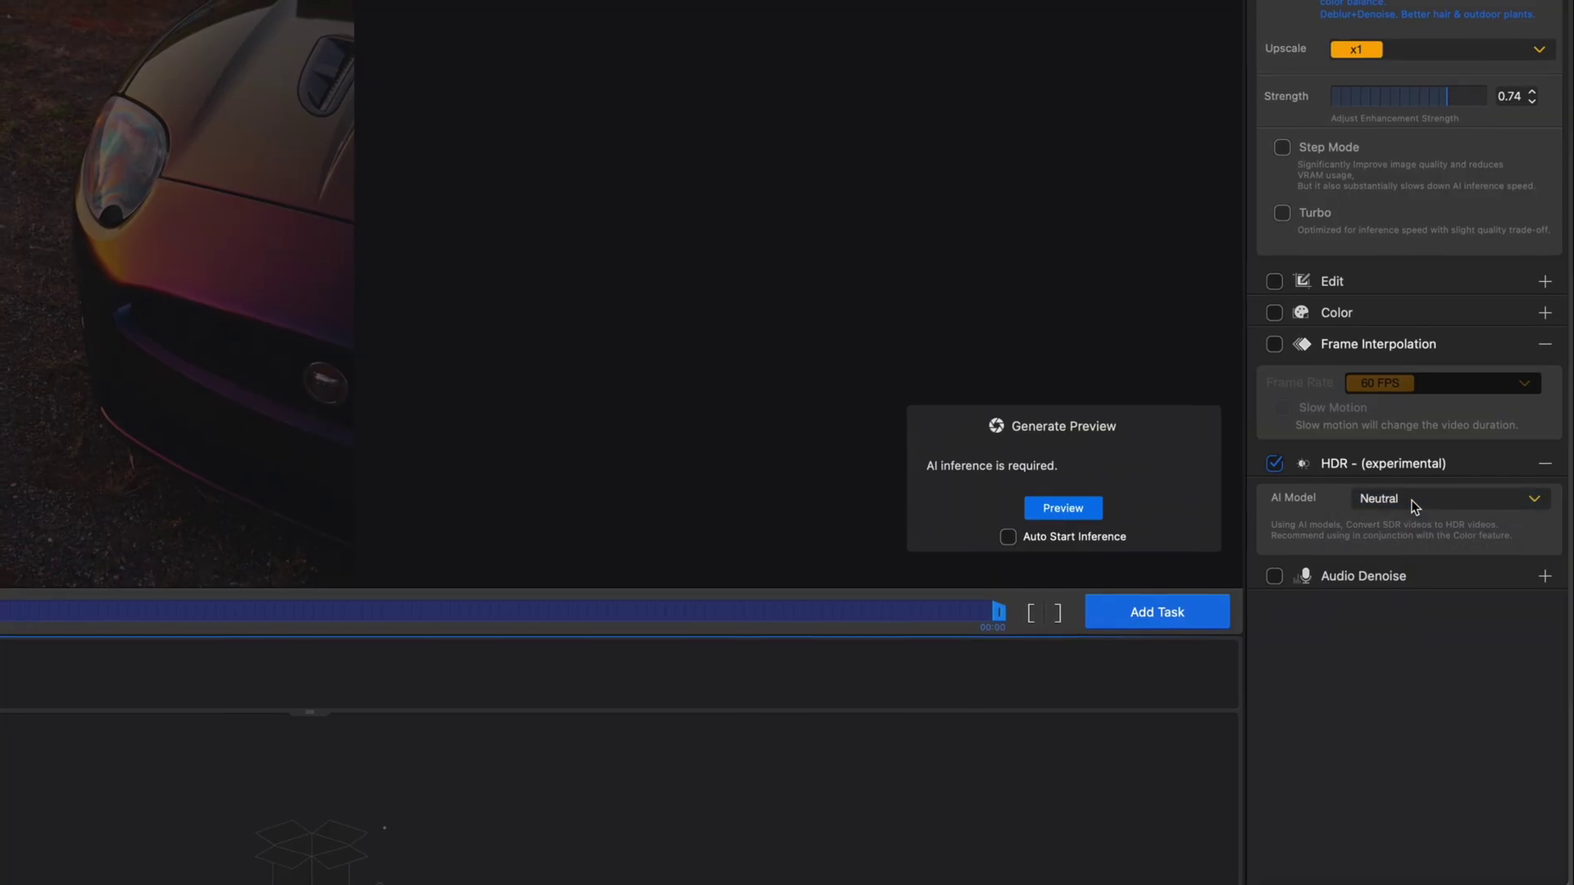
{"action": "left_click", "coordinate": [1103, 509]}
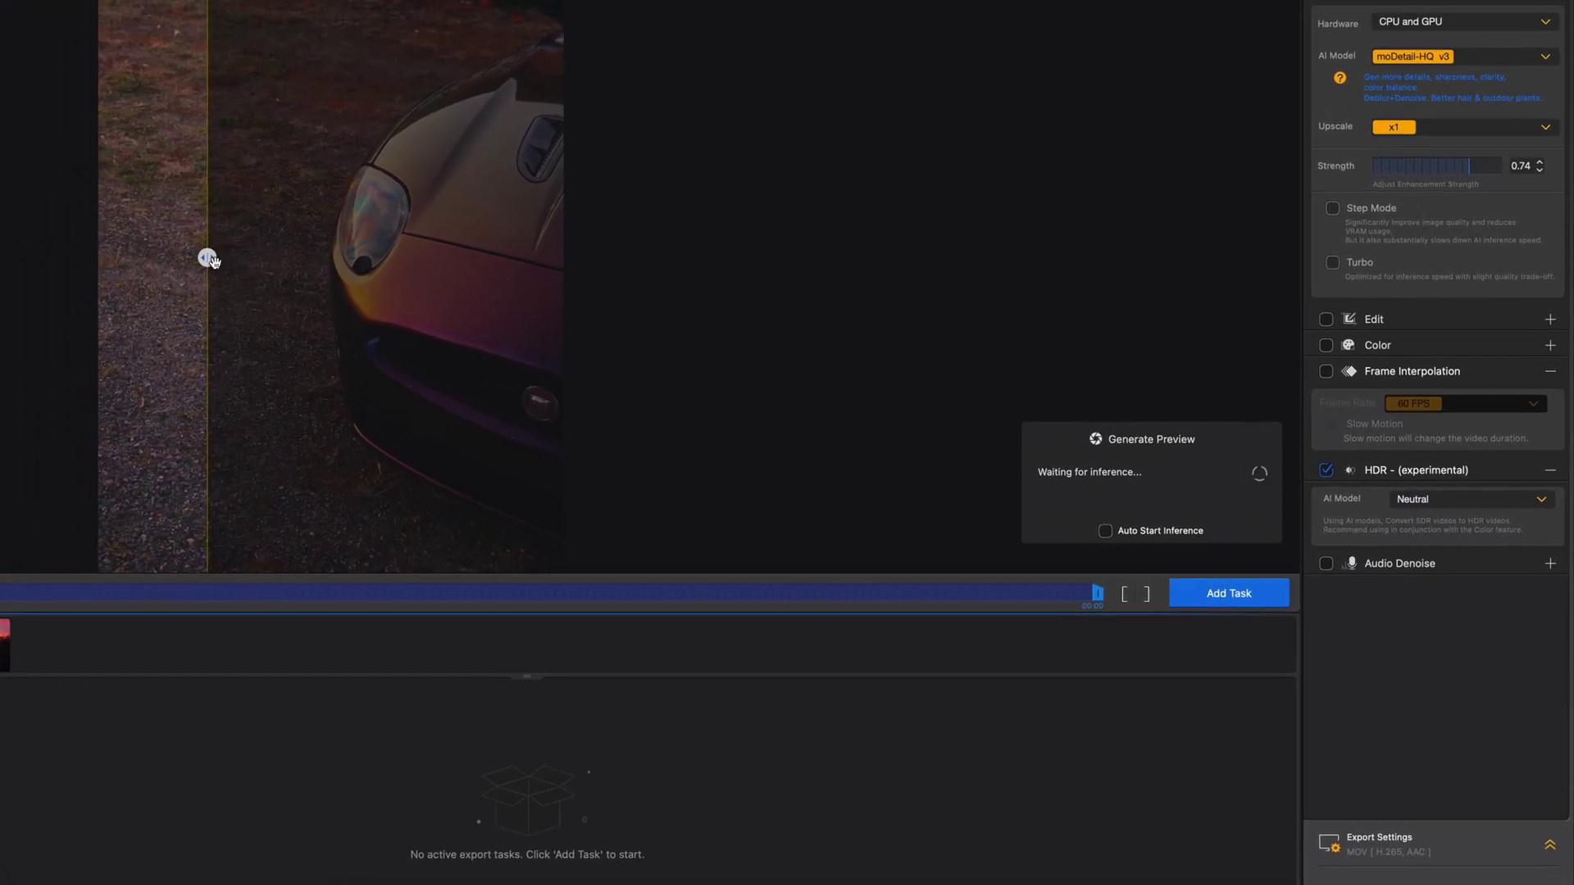
Compare the dark car's HDR preview with the original by sliding the divider across the picture.
{"action": "left_click_drag", "start_coordinate": [212, 261], "coordinate": [71, 290]}
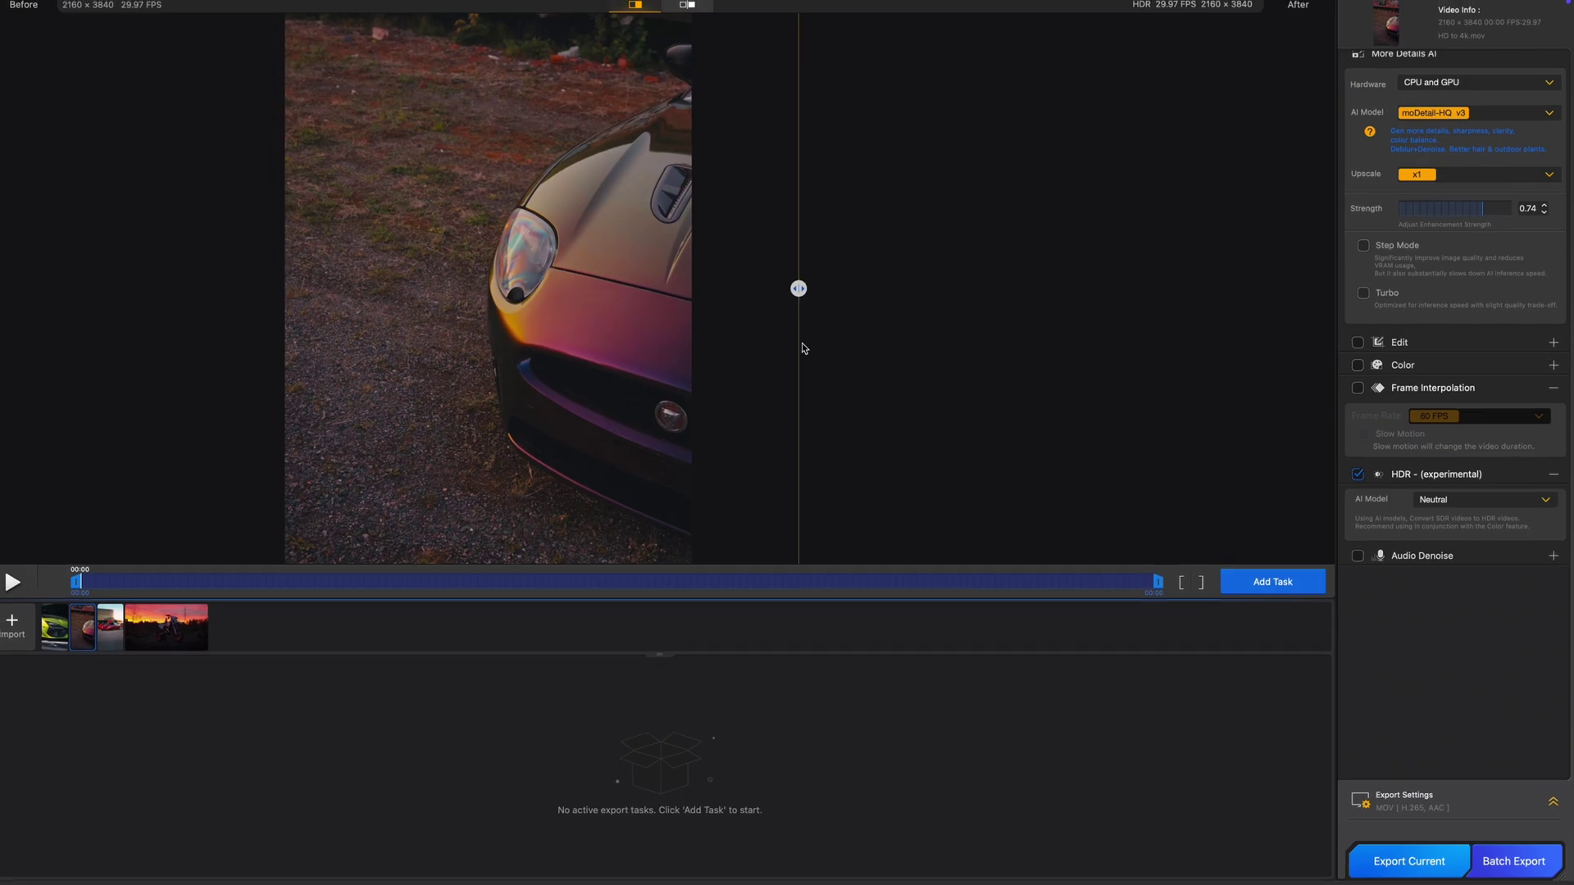
{"action": "scroll", "coordinate": [802, 349], "scroll_direction": "up", "scroll_amount": 3}
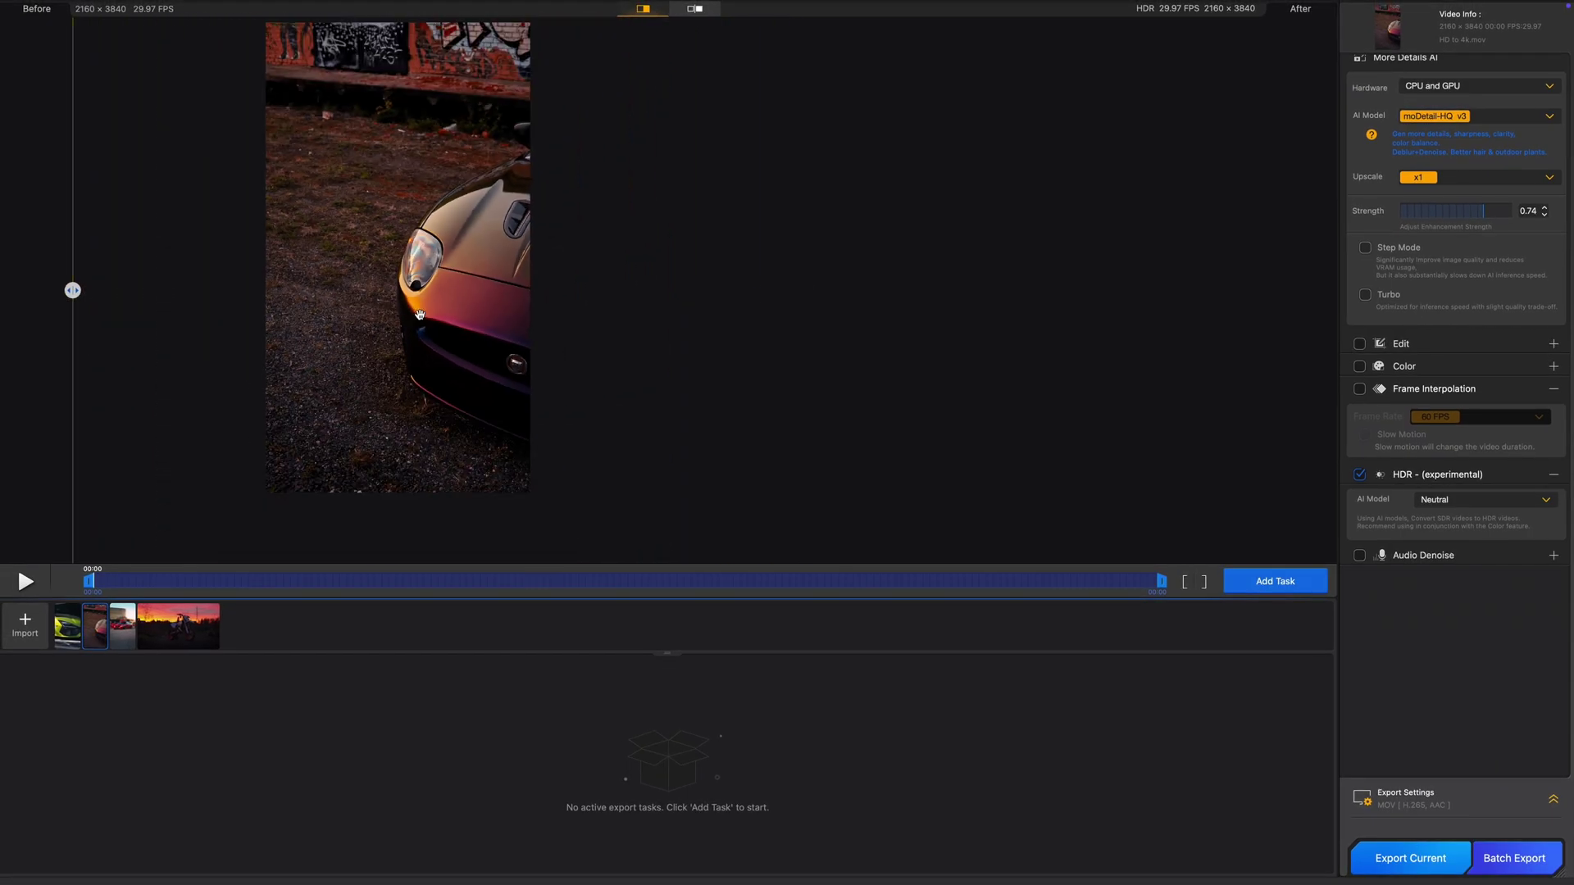
{"action": "left_click_drag", "start_coordinate": [72, 290], "coordinate": [672, 318]}
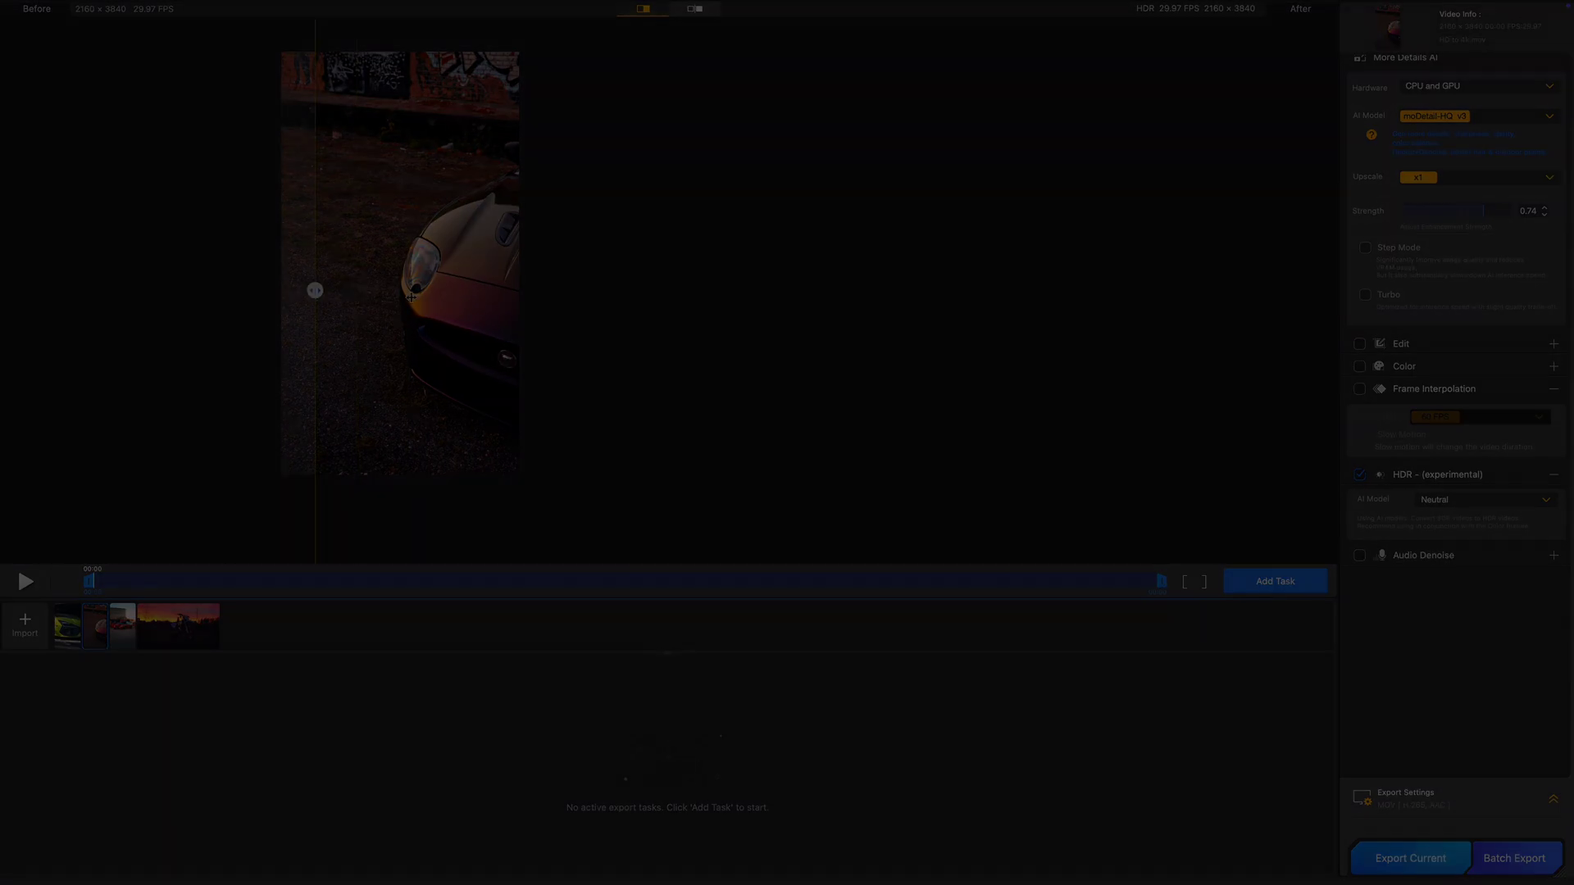
{"action": "scroll", "coordinate": [398, 348], "scroll_direction": "up", "scroll_amount": 5}
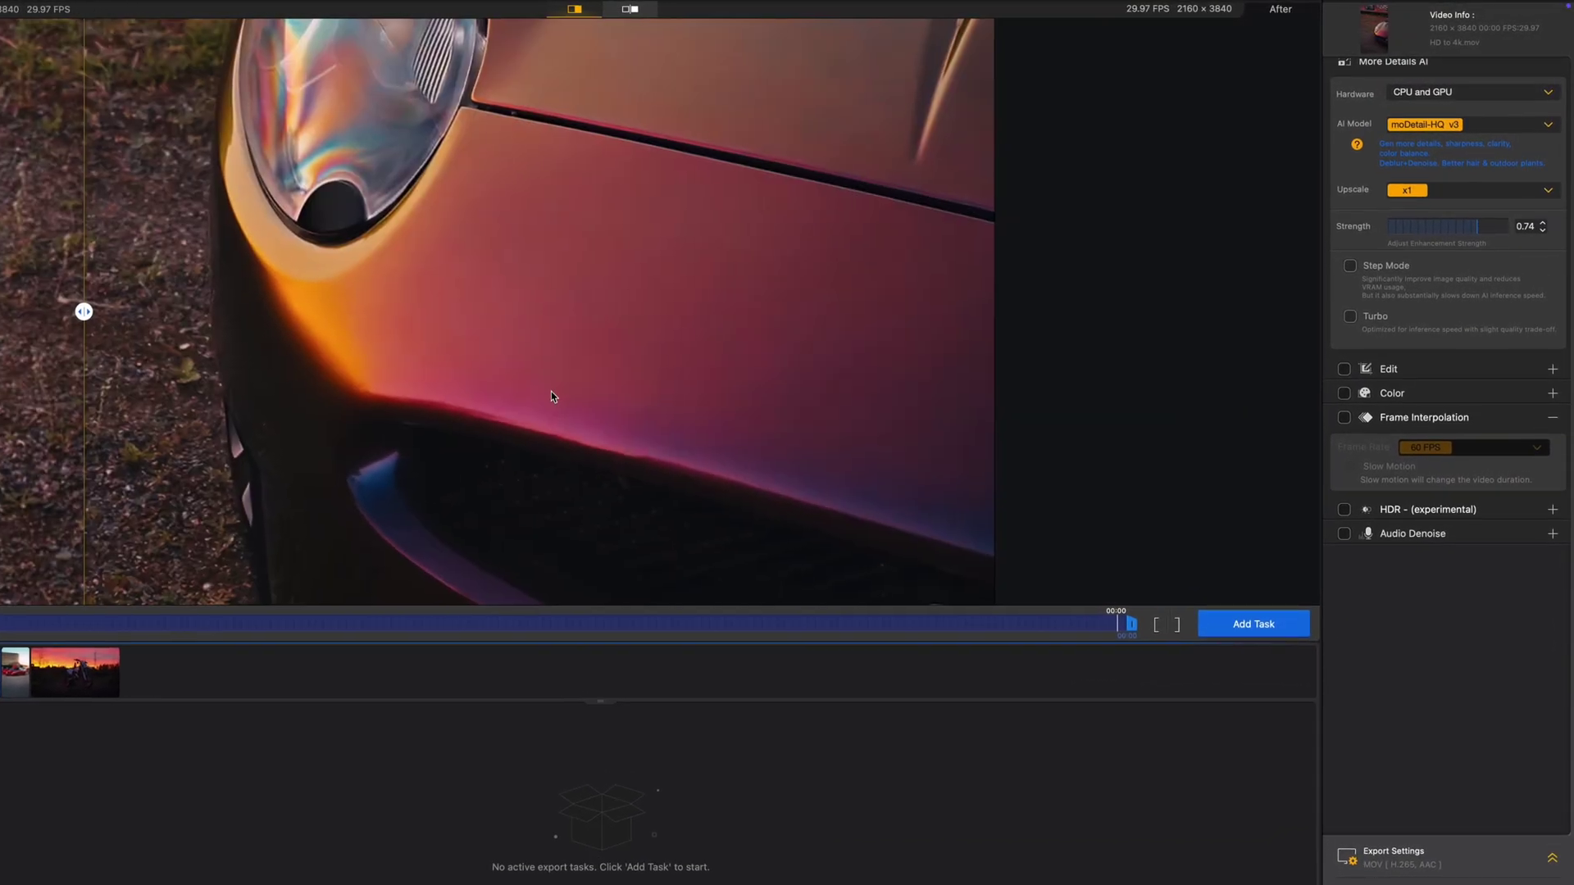
Enable Step Mode for the HD to 4k.mov clip and generate its preview with Auto Start Inference turned on.
{"action": "left_click", "coordinate": [1349, 265]}
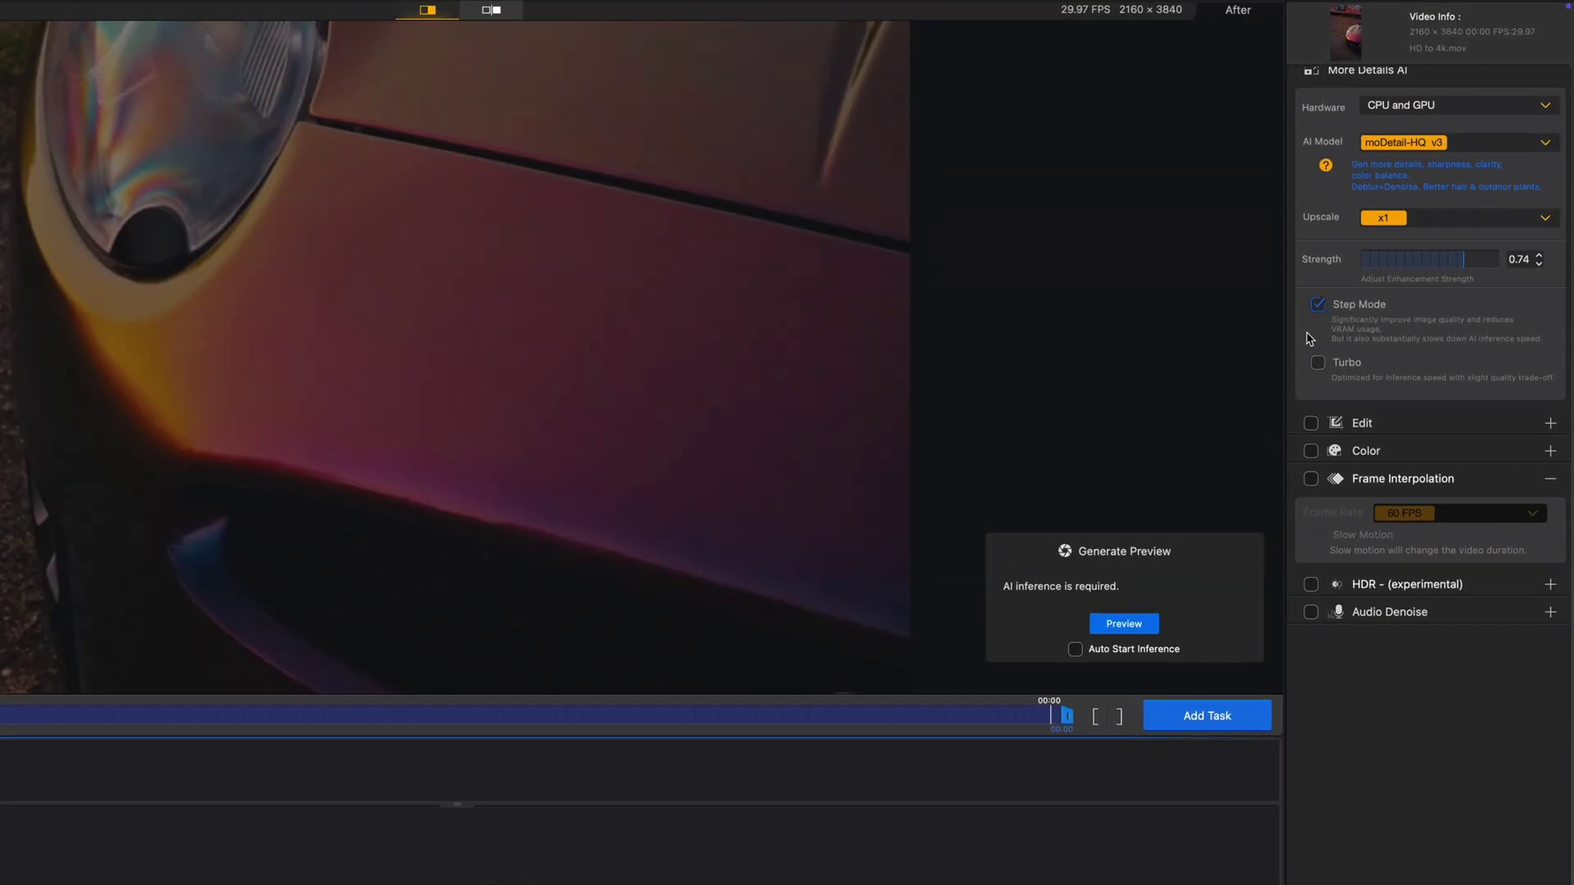
{"action": "left_click", "coordinate": [1127, 636]}
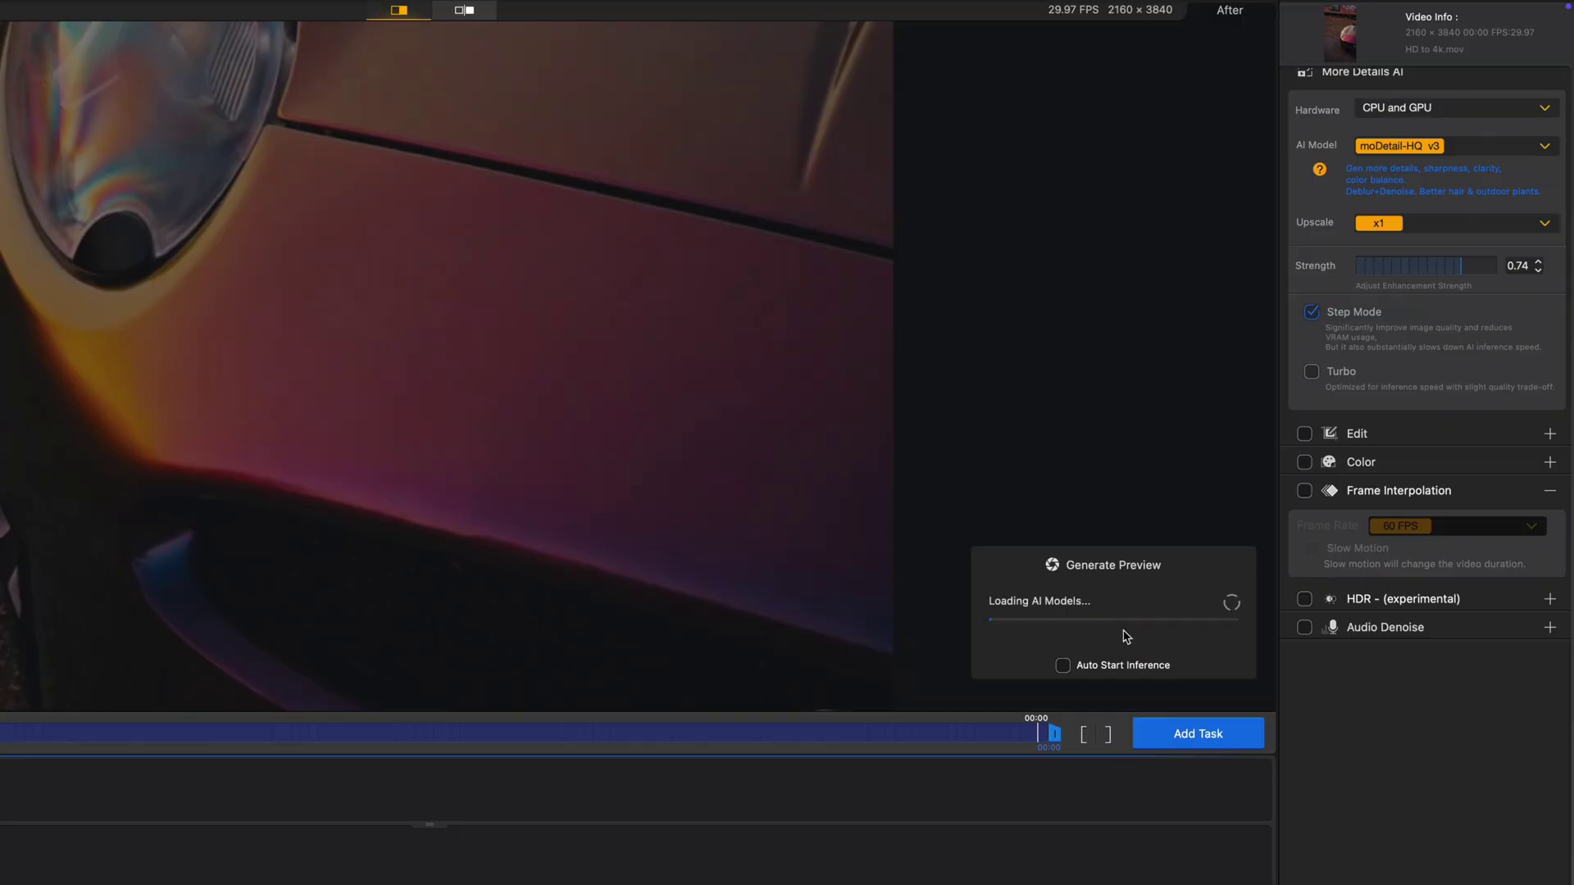
{"action": "left_click", "coordinate": [1064, 665]}
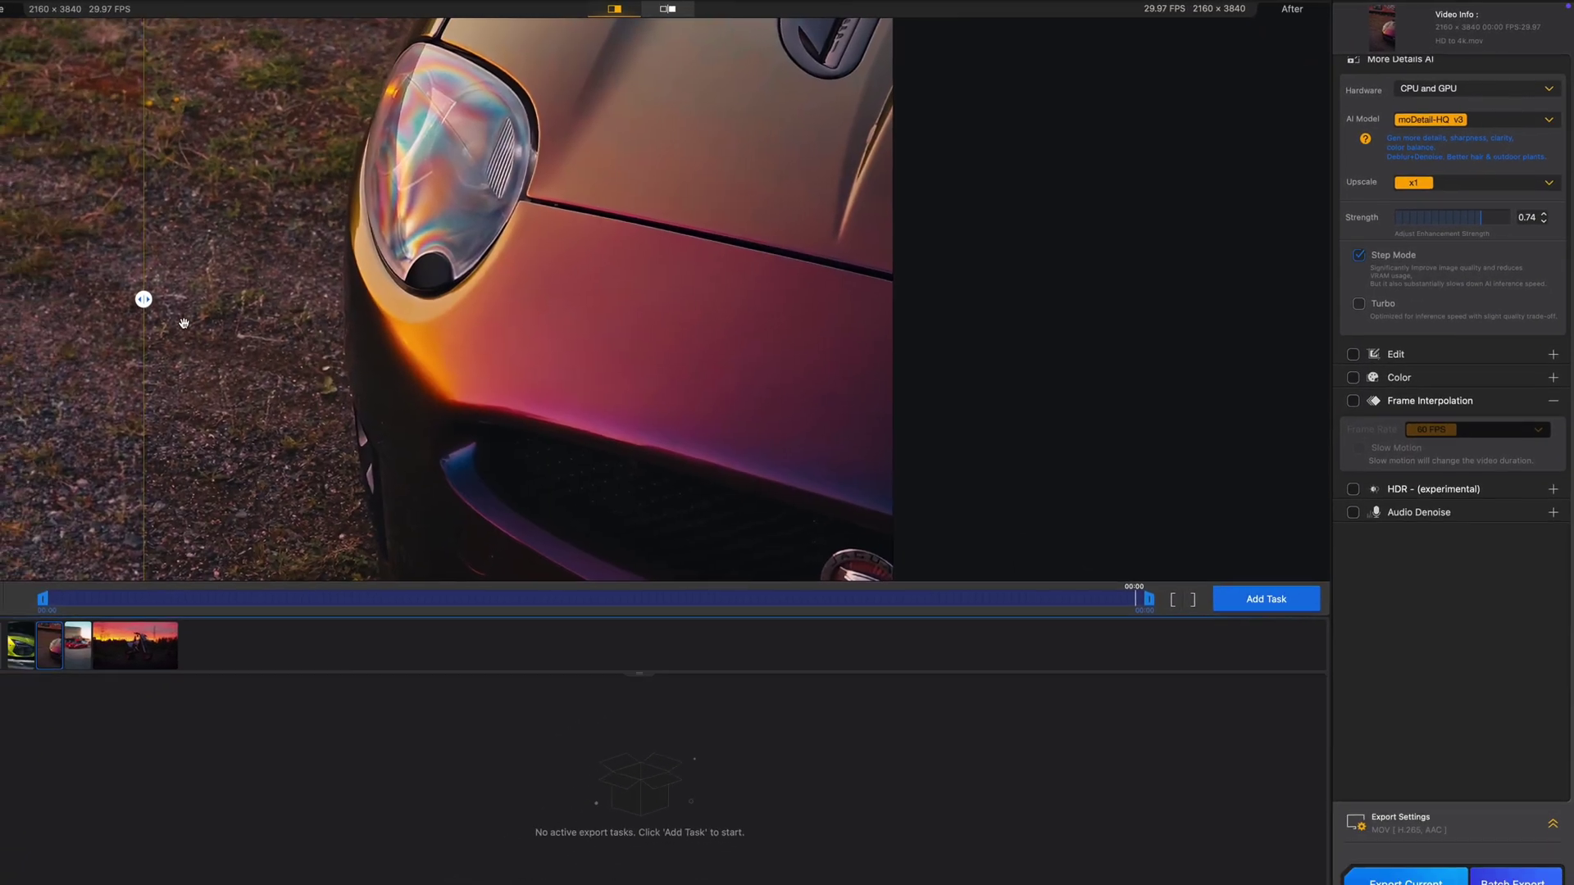
Compare the dark car's Step Mode preview with the original picture around the headlight and bumper.
{"action": "left_click_drag", "start_coordinate": [20, 325], "coordinate": [885, 355]}
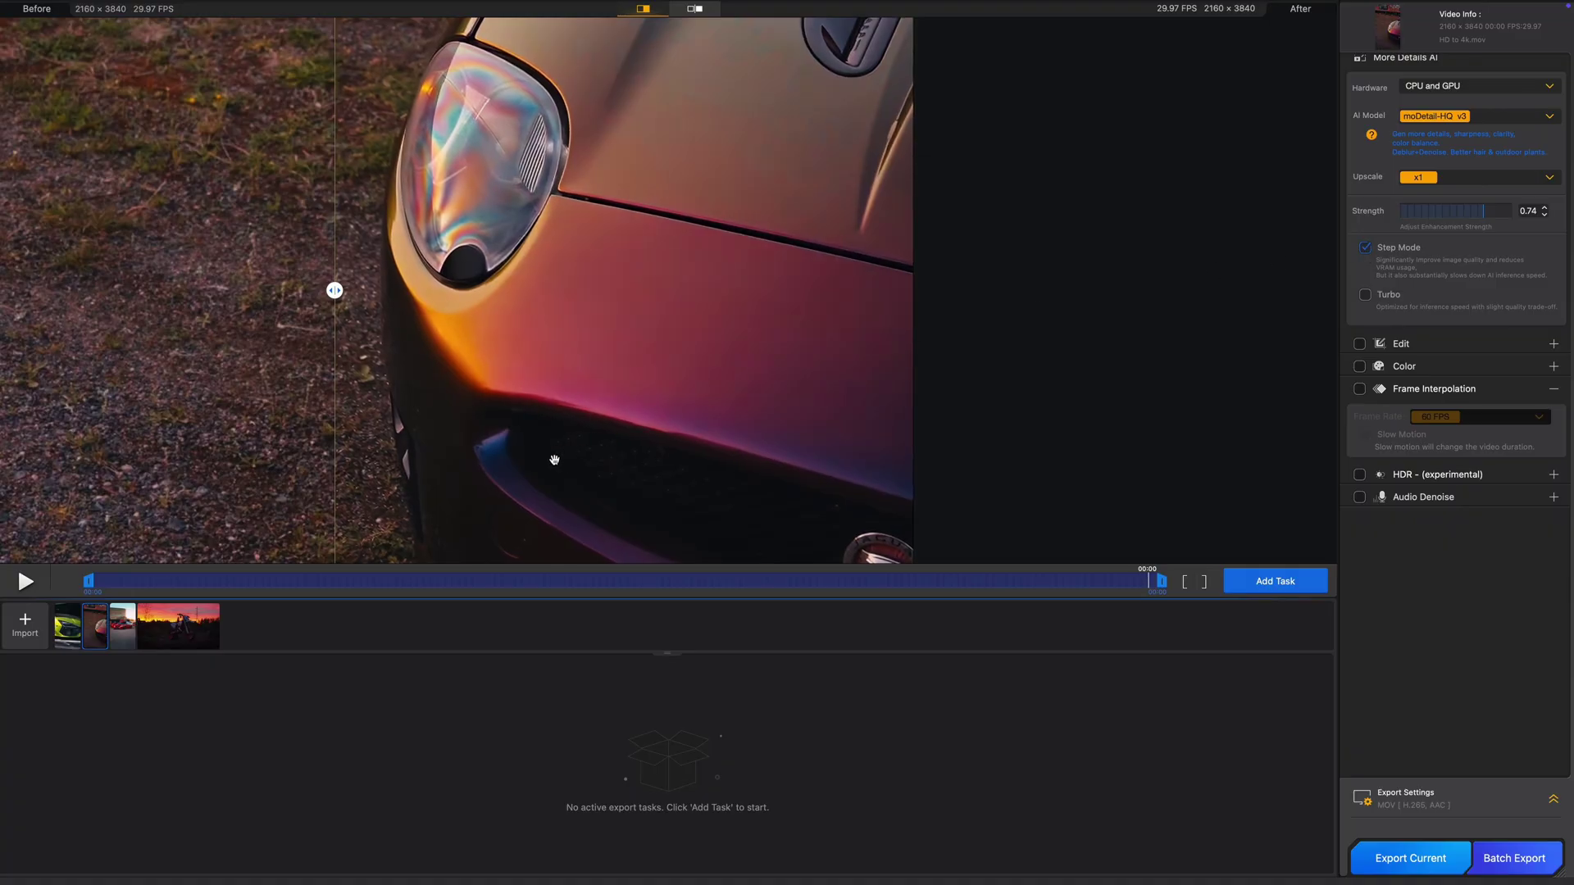
{"action": "scroll", "coordinate": [505, 416], "scroll_direction": "up", "scroll_amount": 3}
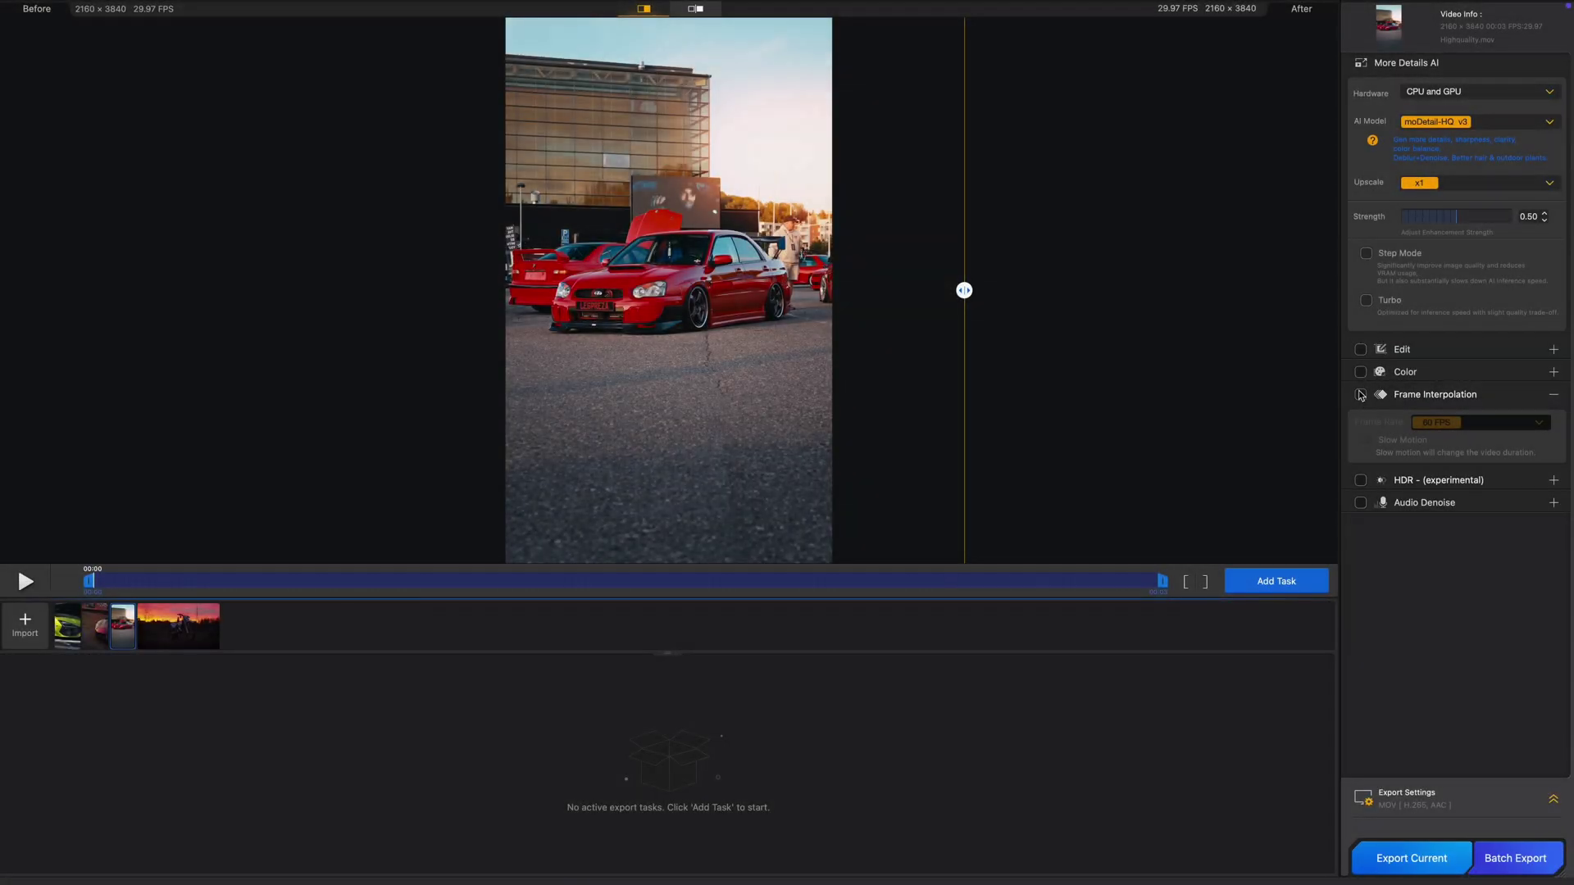
Enable experimental HDR conversion on the red car clip with the Graded AI model.
{"action": "left_click", "coordinate": [1362, 481]}
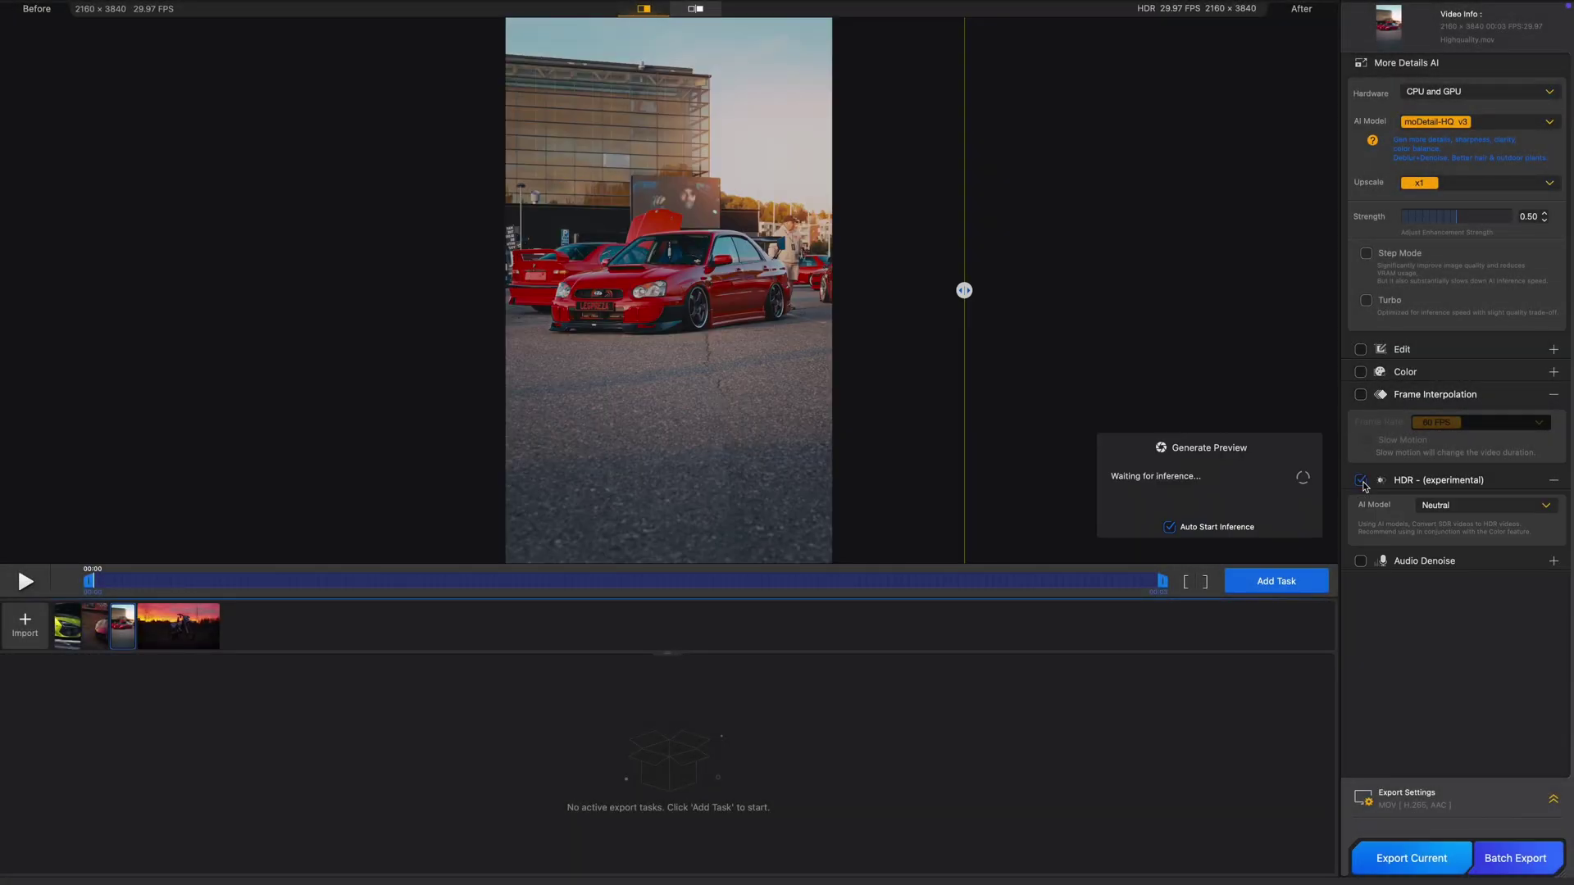
{"action": "left_click", "coordinate": [1475, 509]}
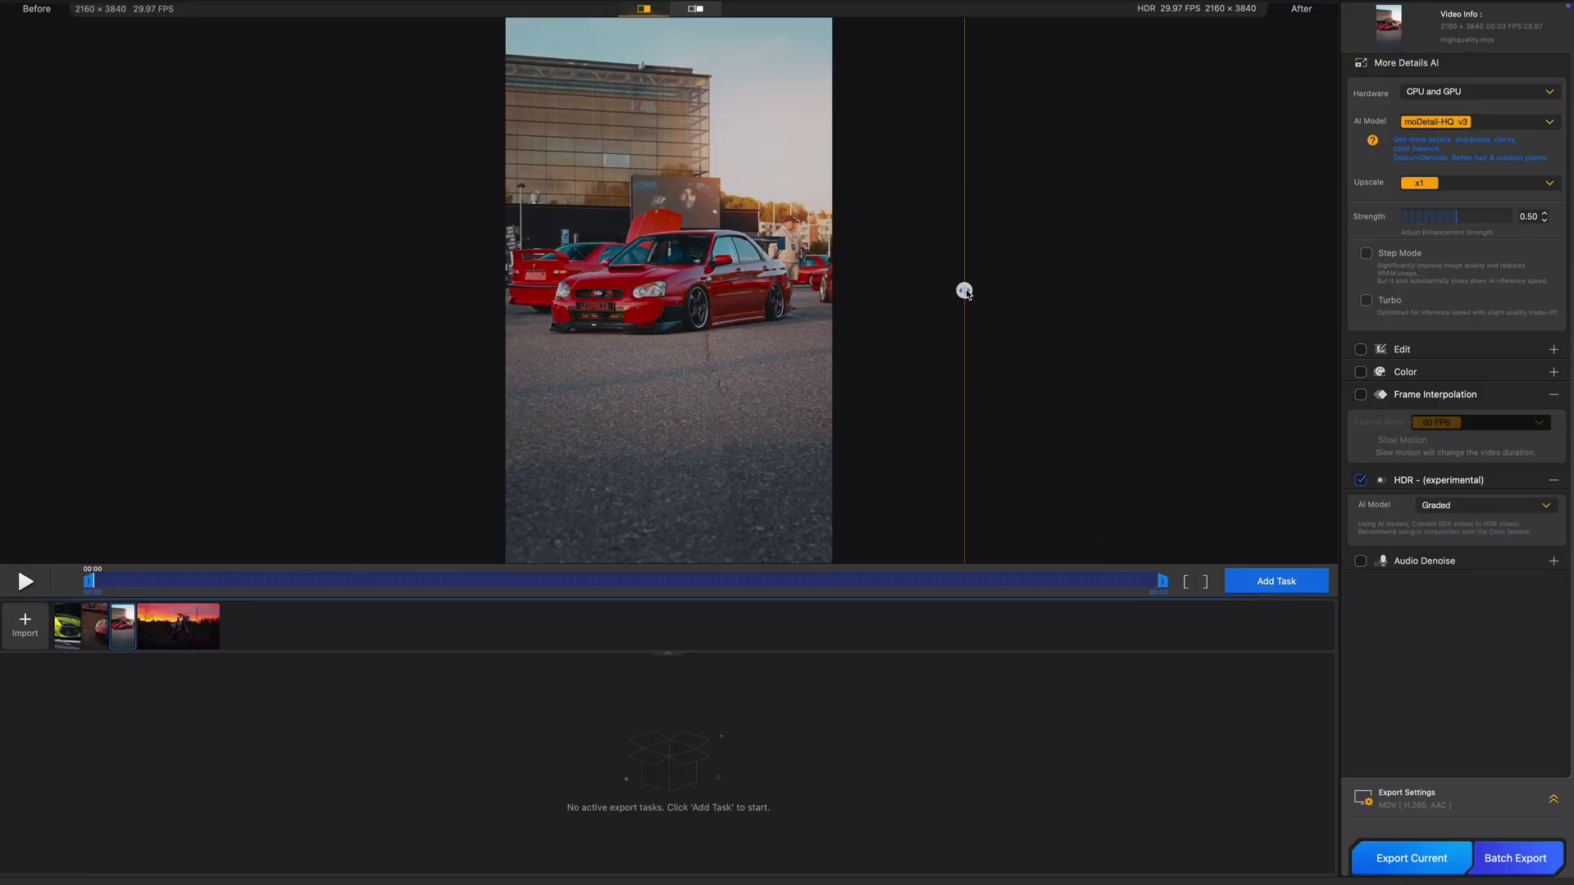
Compare the red car's Graded HDR preview with the original across the whole picture.
{"action": "left_click_drag", "start_coordinate": [964, 289], "coordinate": [657, 290]}
{"action": "left_click_drag", "start_coordinate": [835, 319], "coordinate": [447, 291]}
{"action": "scroll", "coordinate": [645, 292], "scroll_direction": "down", "scroll_amount": 2}
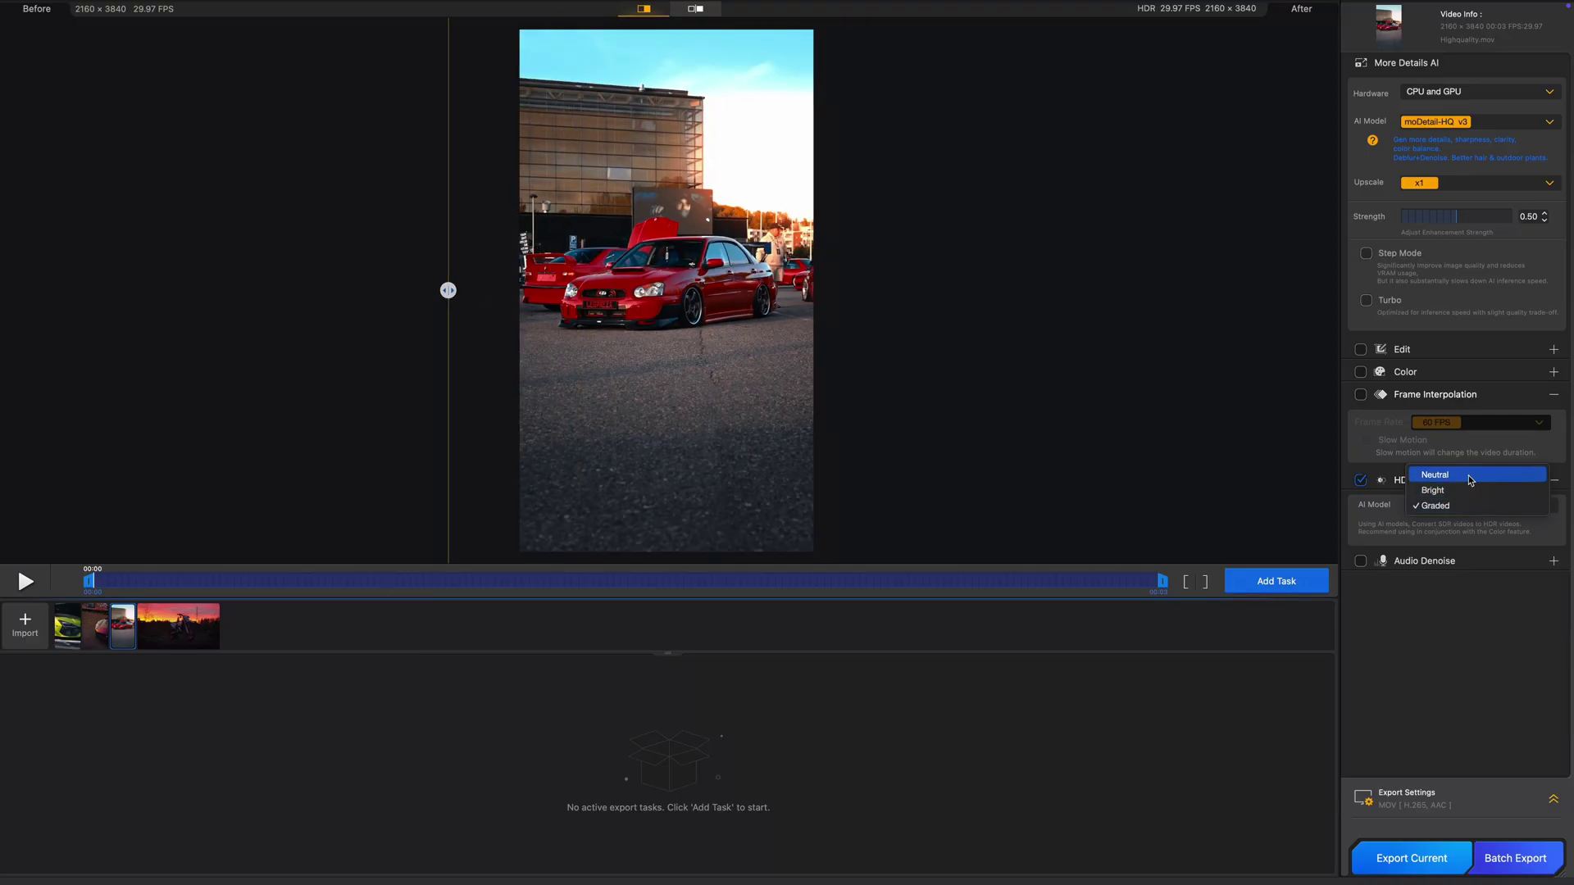
Switch the red car's HDR model between Neutral, Graded and Bright to compare their looks in the preview.
{"action": "left_click", "coordinate": [1458, 508]}
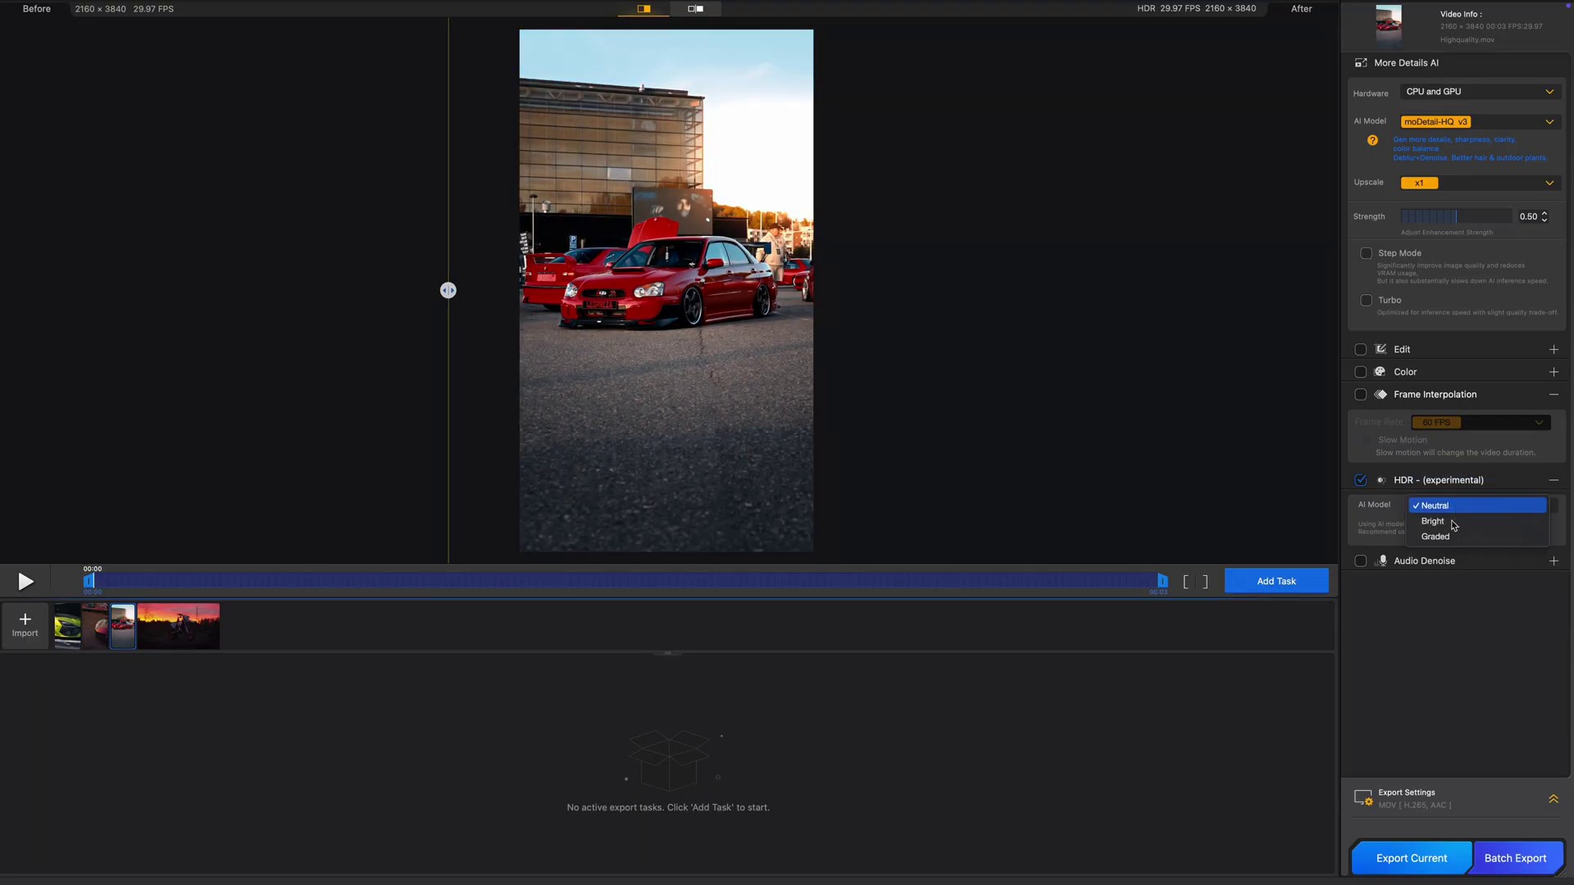
{"action": "left_click", "coordinate": [1445, 538]}
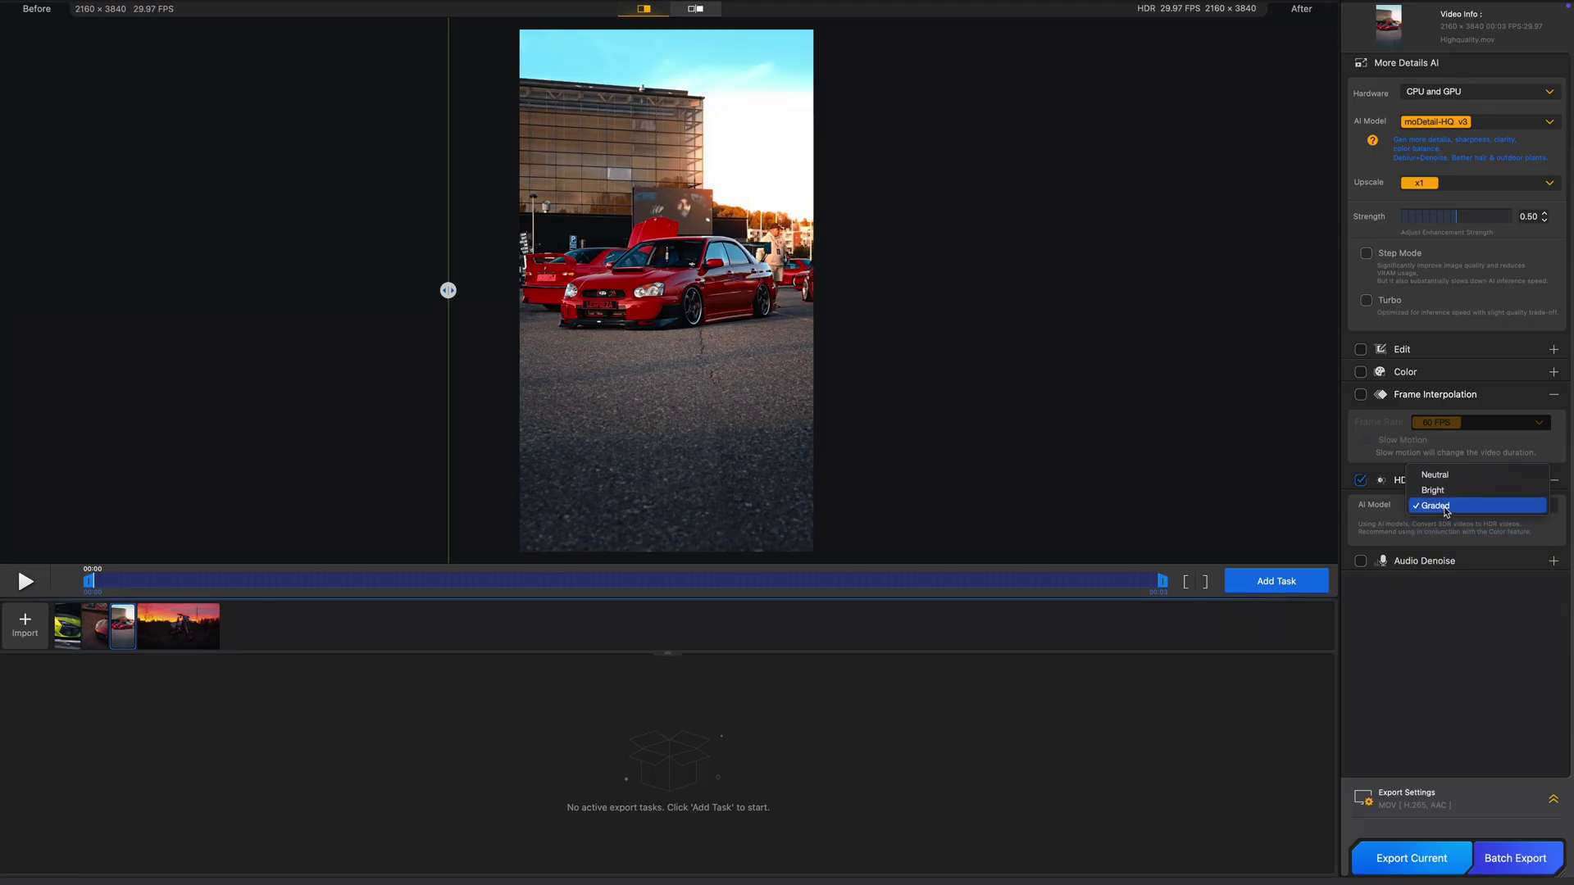
{"action": "scroll", "coordinate": [1453, 479], "scroll_direction": "down", "scroll_amount": 1}
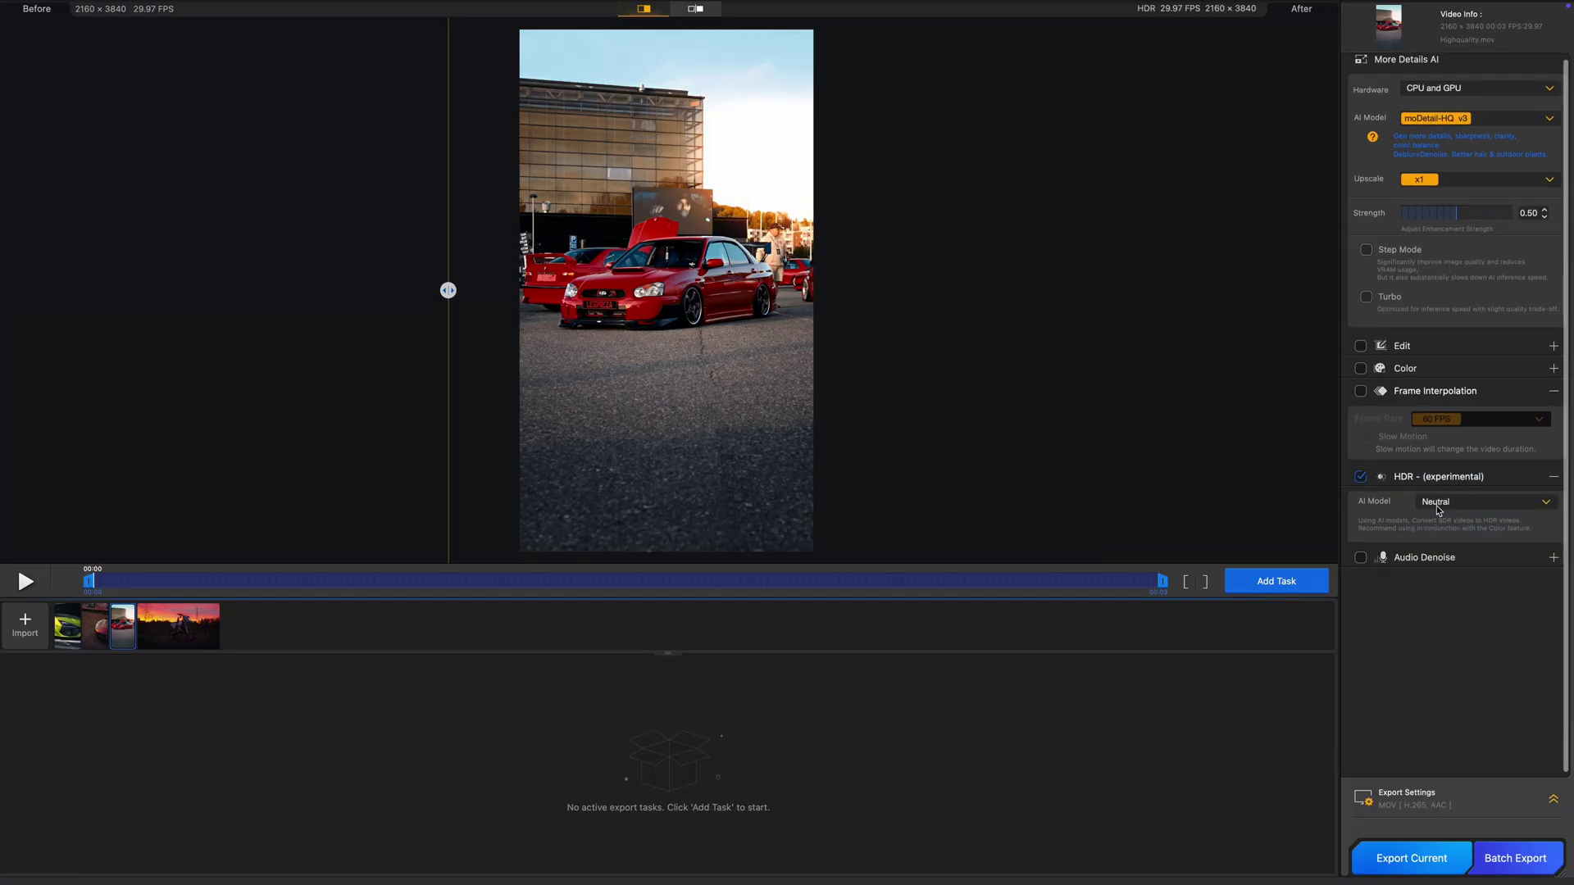
{"action": "left_click", "coordinate": [1440, 533]}
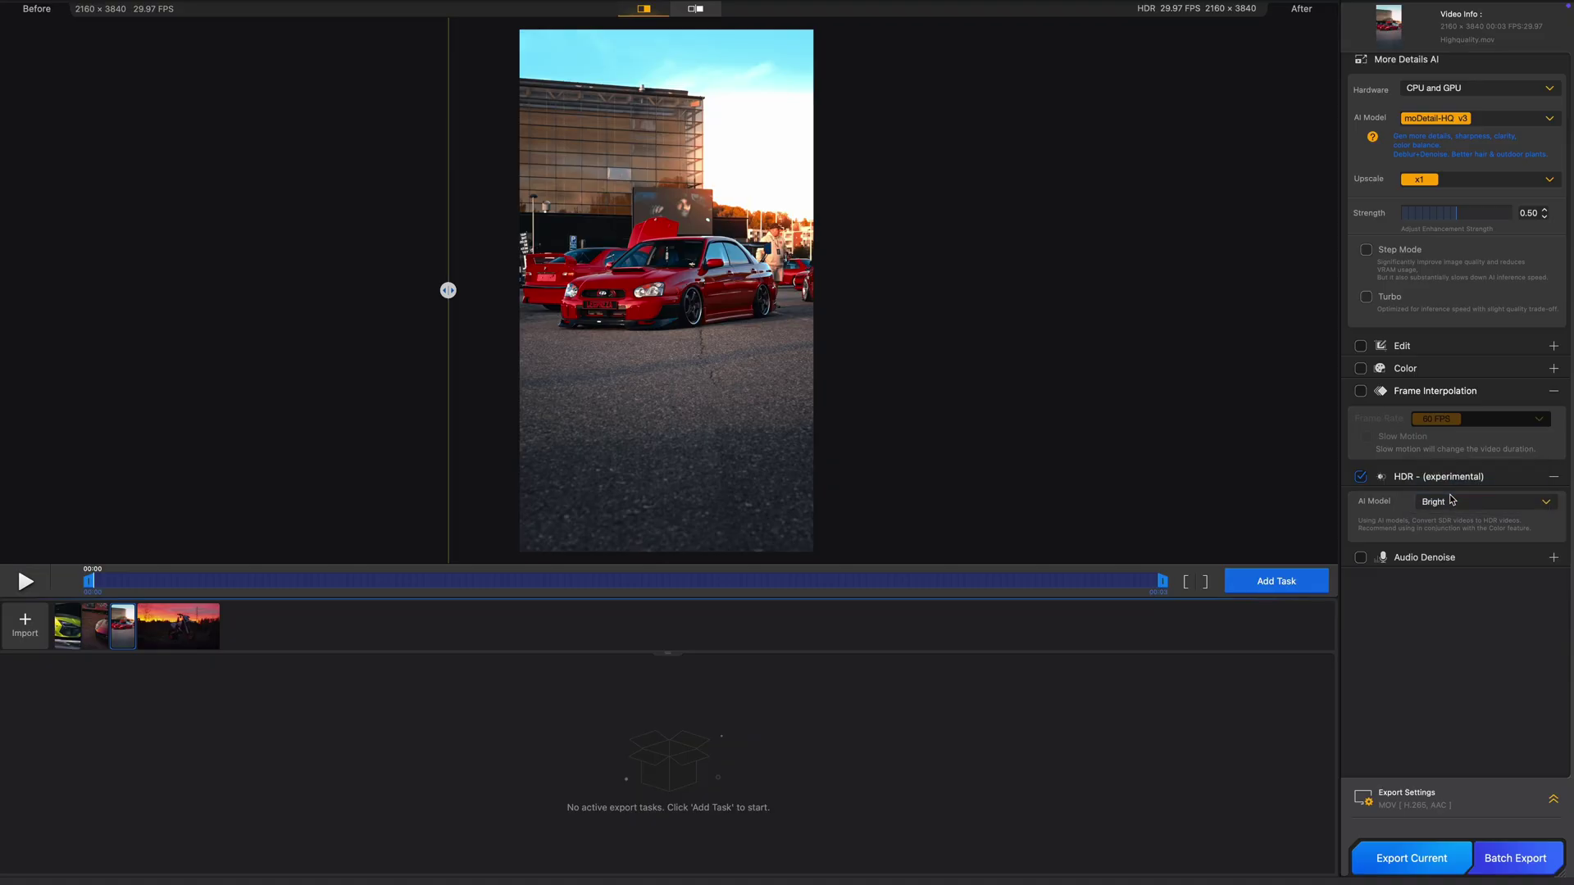
{"action": "left_click", "coordinate": [1451, 500]}
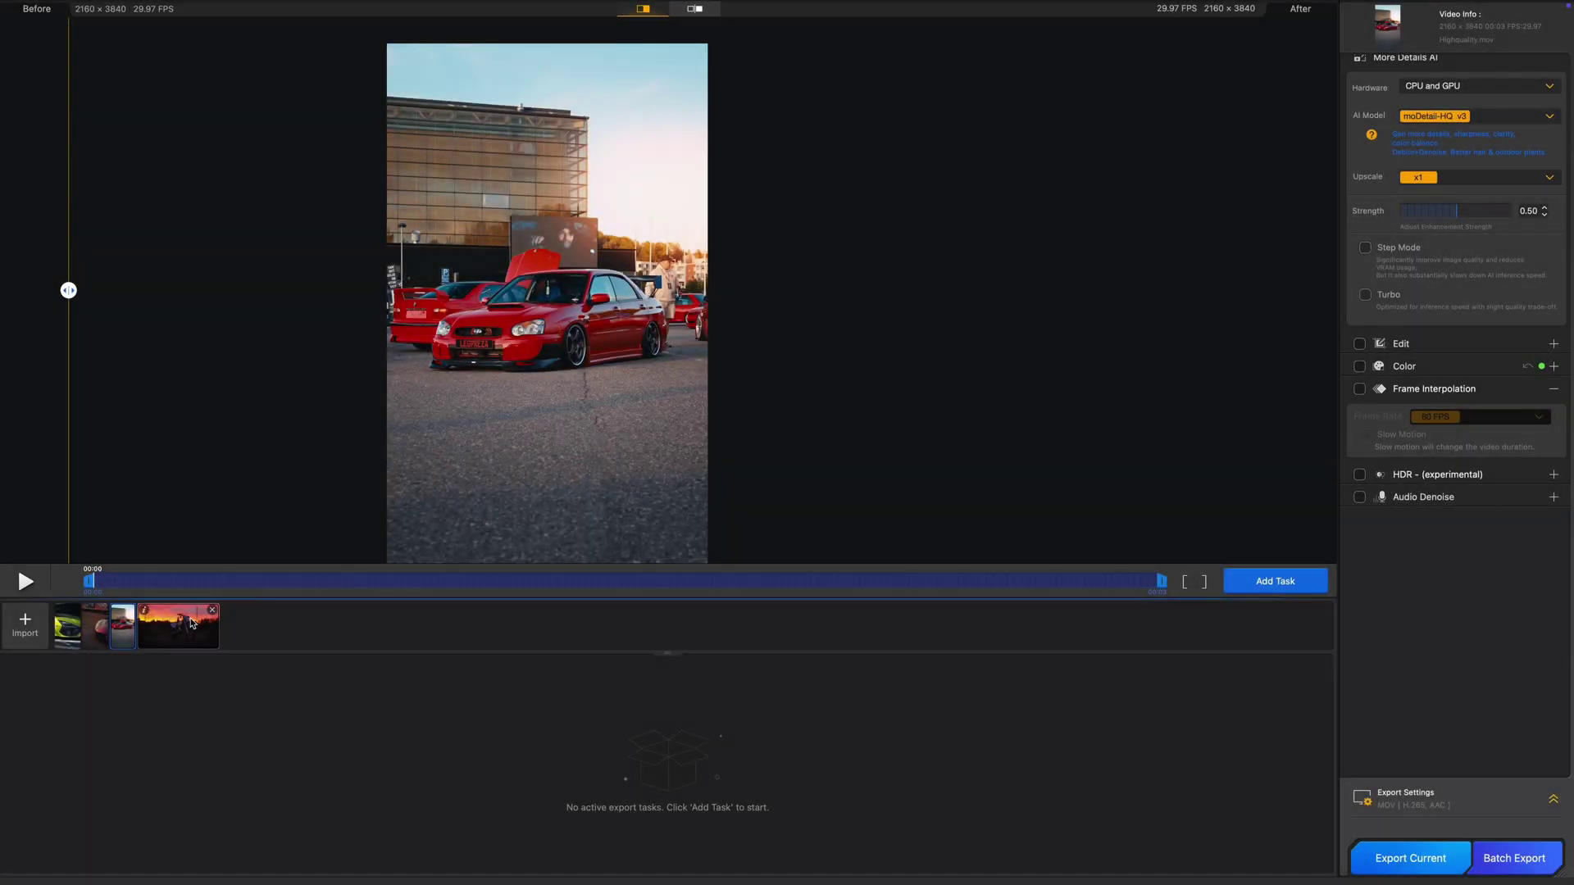
Select the sunset clip and set its AI model to superVideo vHQ with x2 upscaling.
{"action": "left_click", "coordinate": [182, 624]}
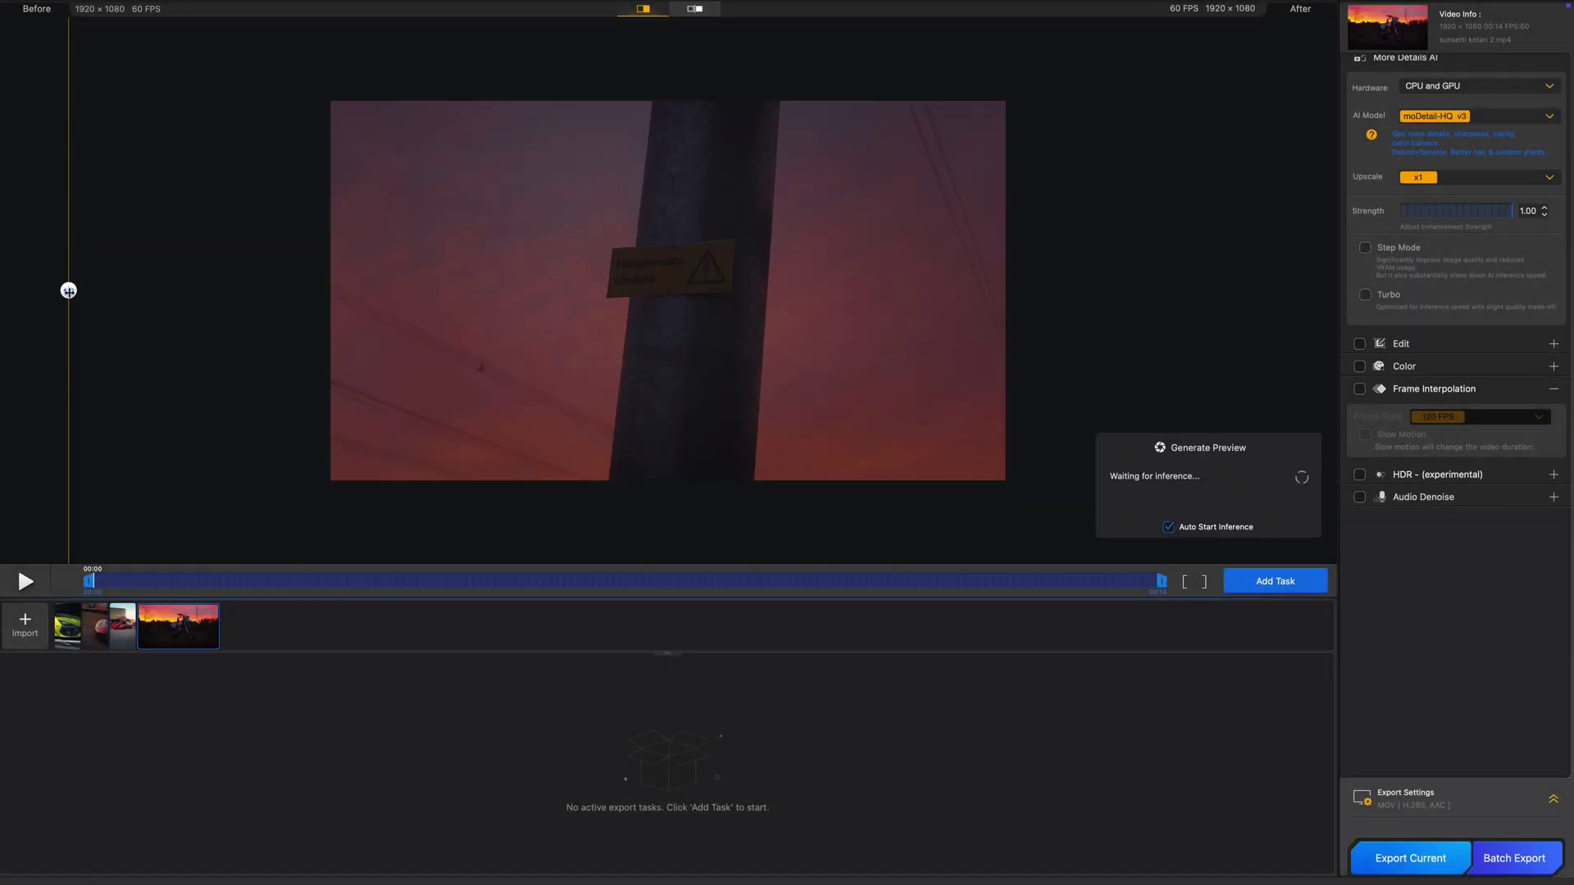
{"action": "left_click_drag", "start_coordinate": [68, 290], "coordinate": [1115, 320]}
{"action": "scroll", "coordinate": [703, 310], "scroll_direction": "up", "scroll_amount": 3}
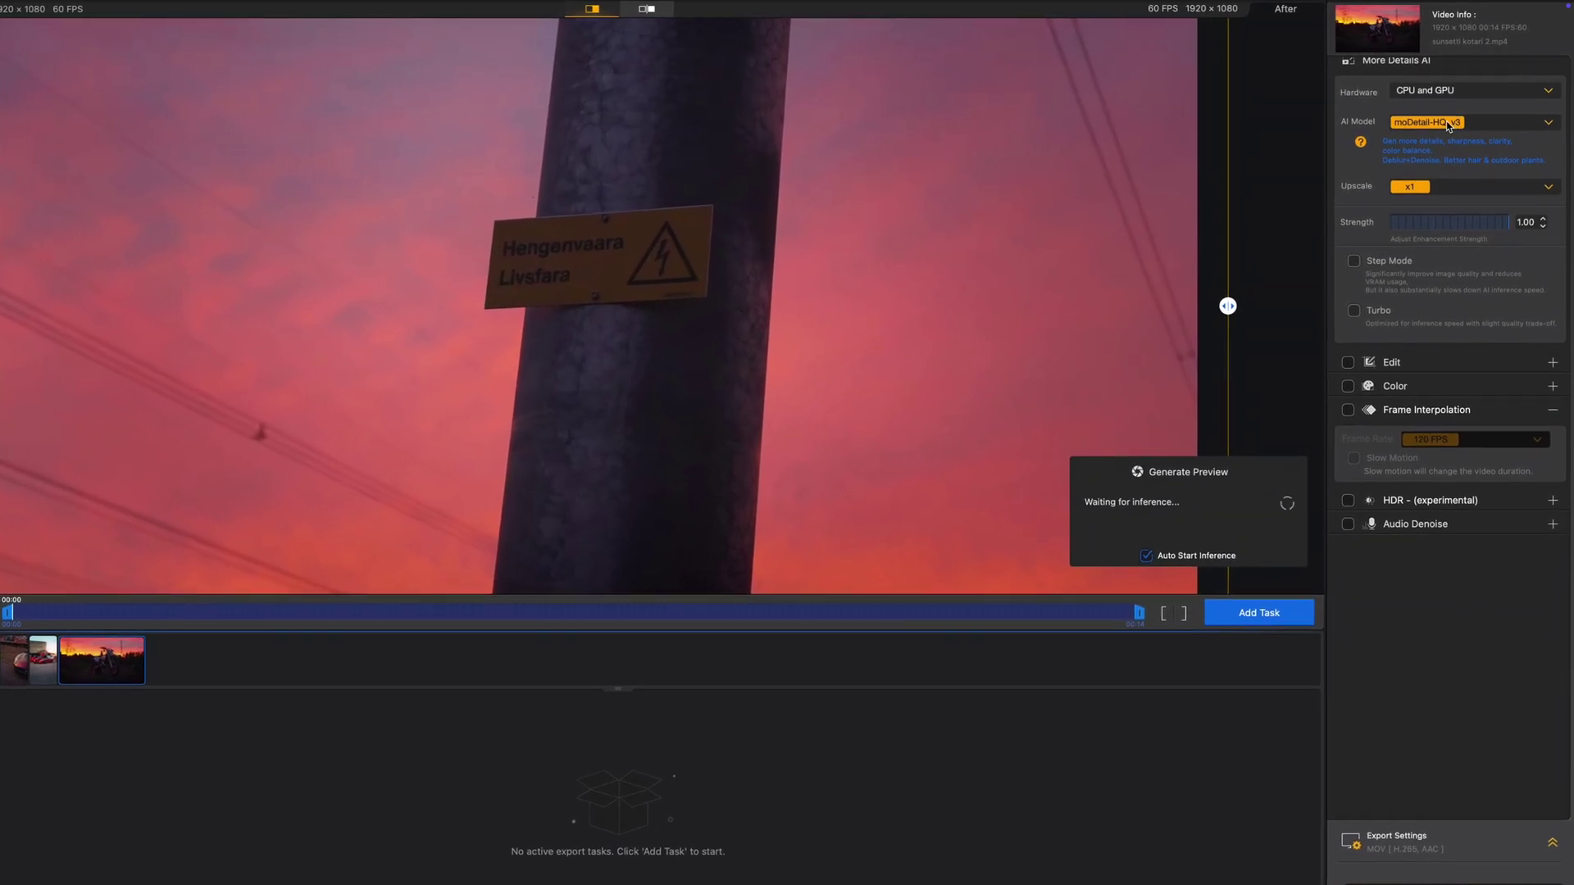
{"action": "scroll", "coordinate": [668, 263], "scroll_direction": "up", "scroll_amount": 4}
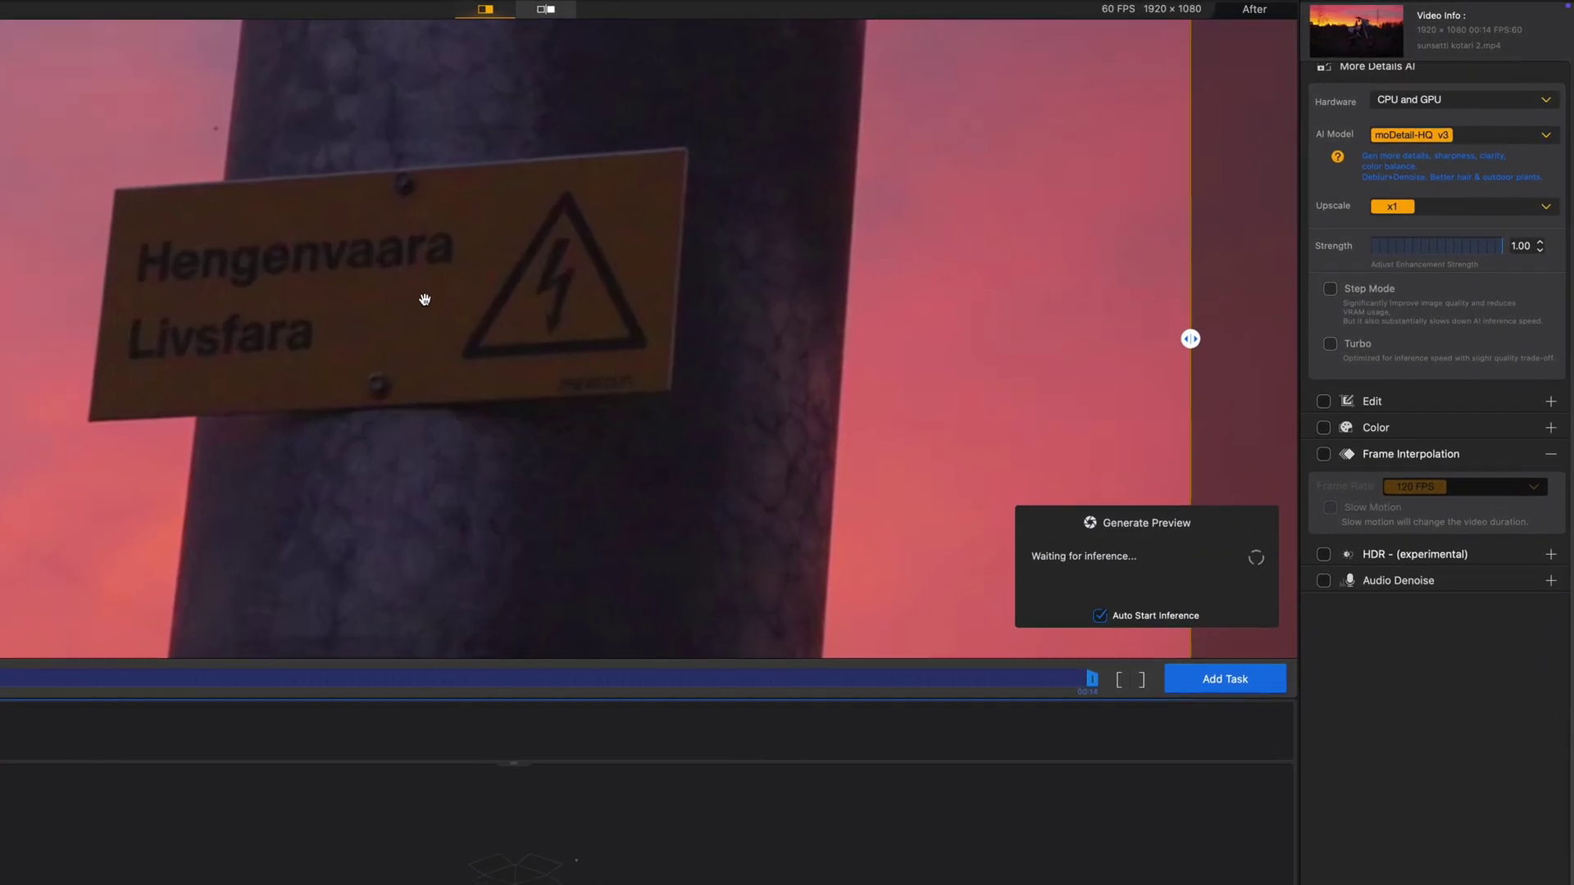
{"action": "left_click", "coordinate": [1443, 134]}
{"action": "left_click", "coordinate": [1421, 176]}
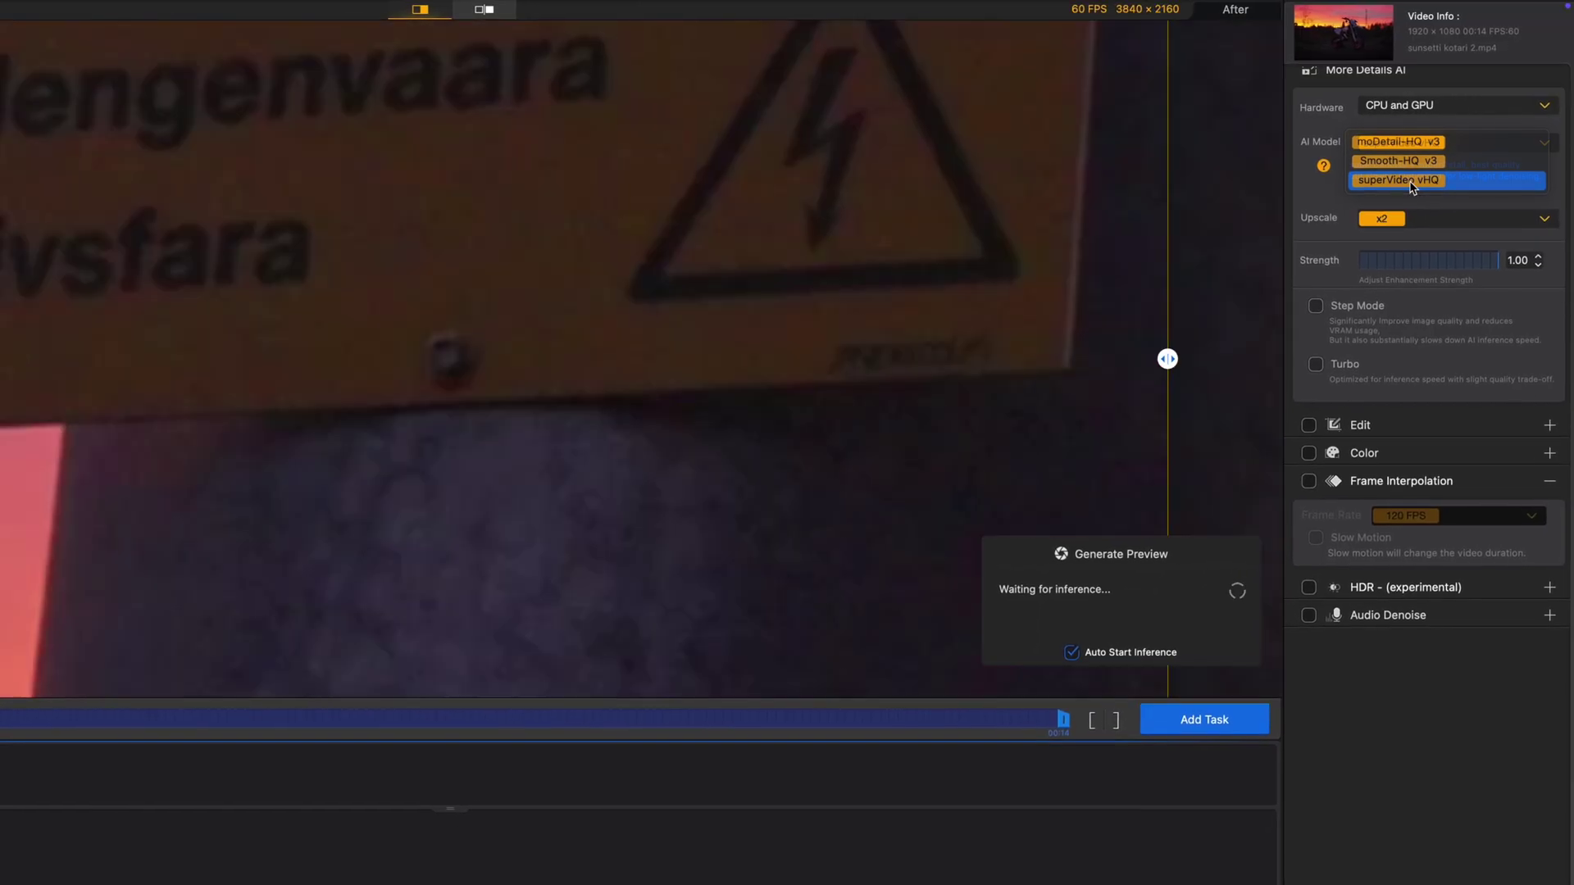
Compare the superVideo vHQ preview with the original at the yellow warning sign on the pole.
{"action": "scroll", "coordinate": [1050, 217], "scroll_direction": "down", "scroll_amount": 4}
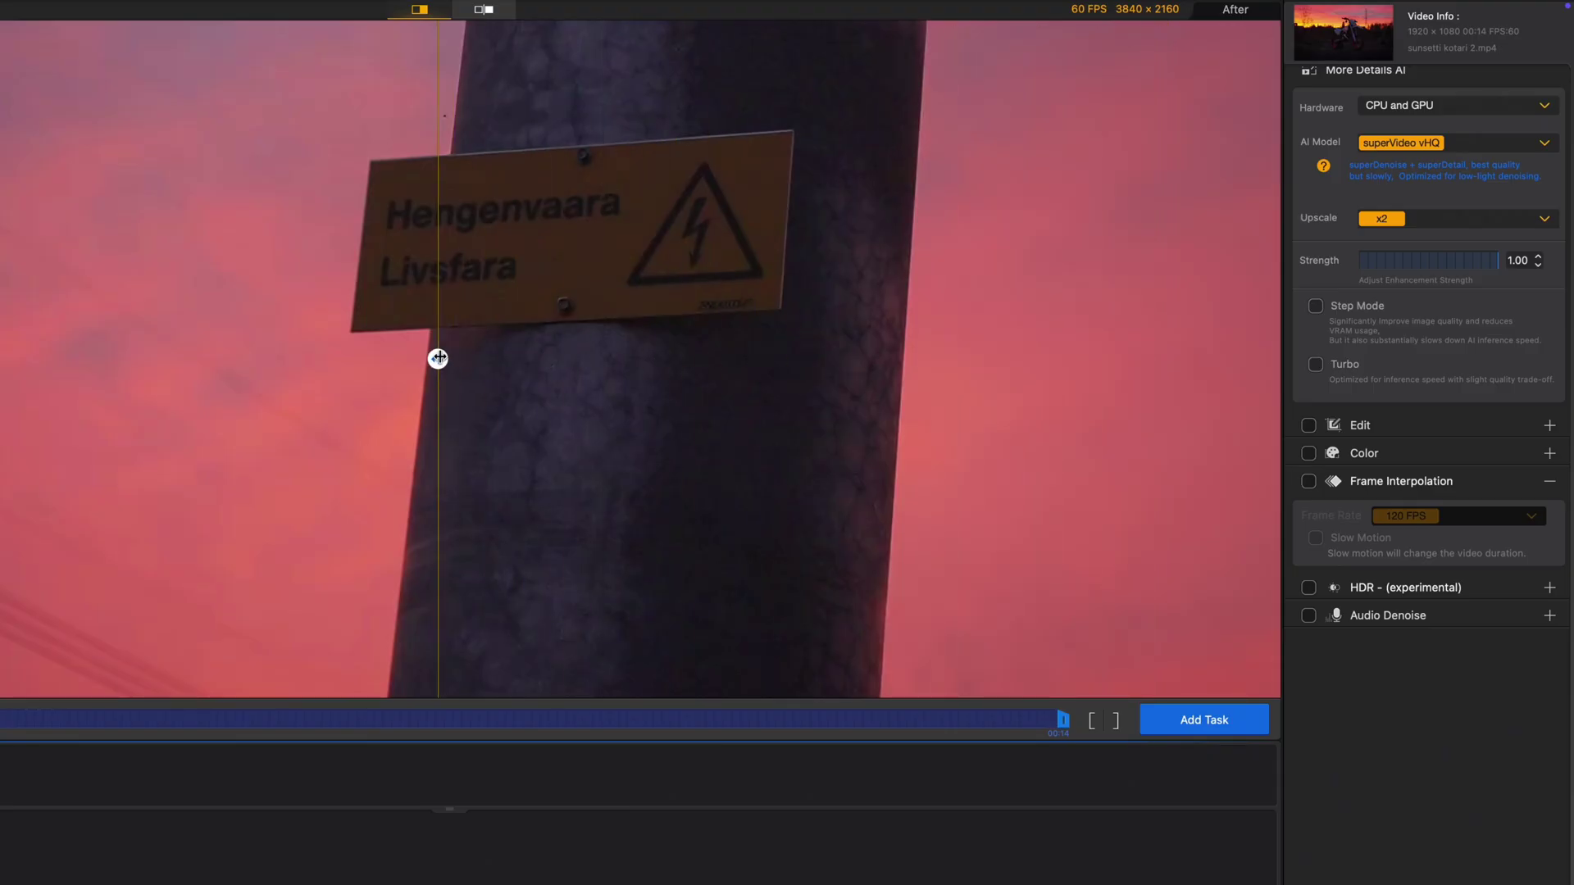
{"action": "scroll", "coordinate": [509, 221], "scroll_direction": "up", "scroll_amount": 4}
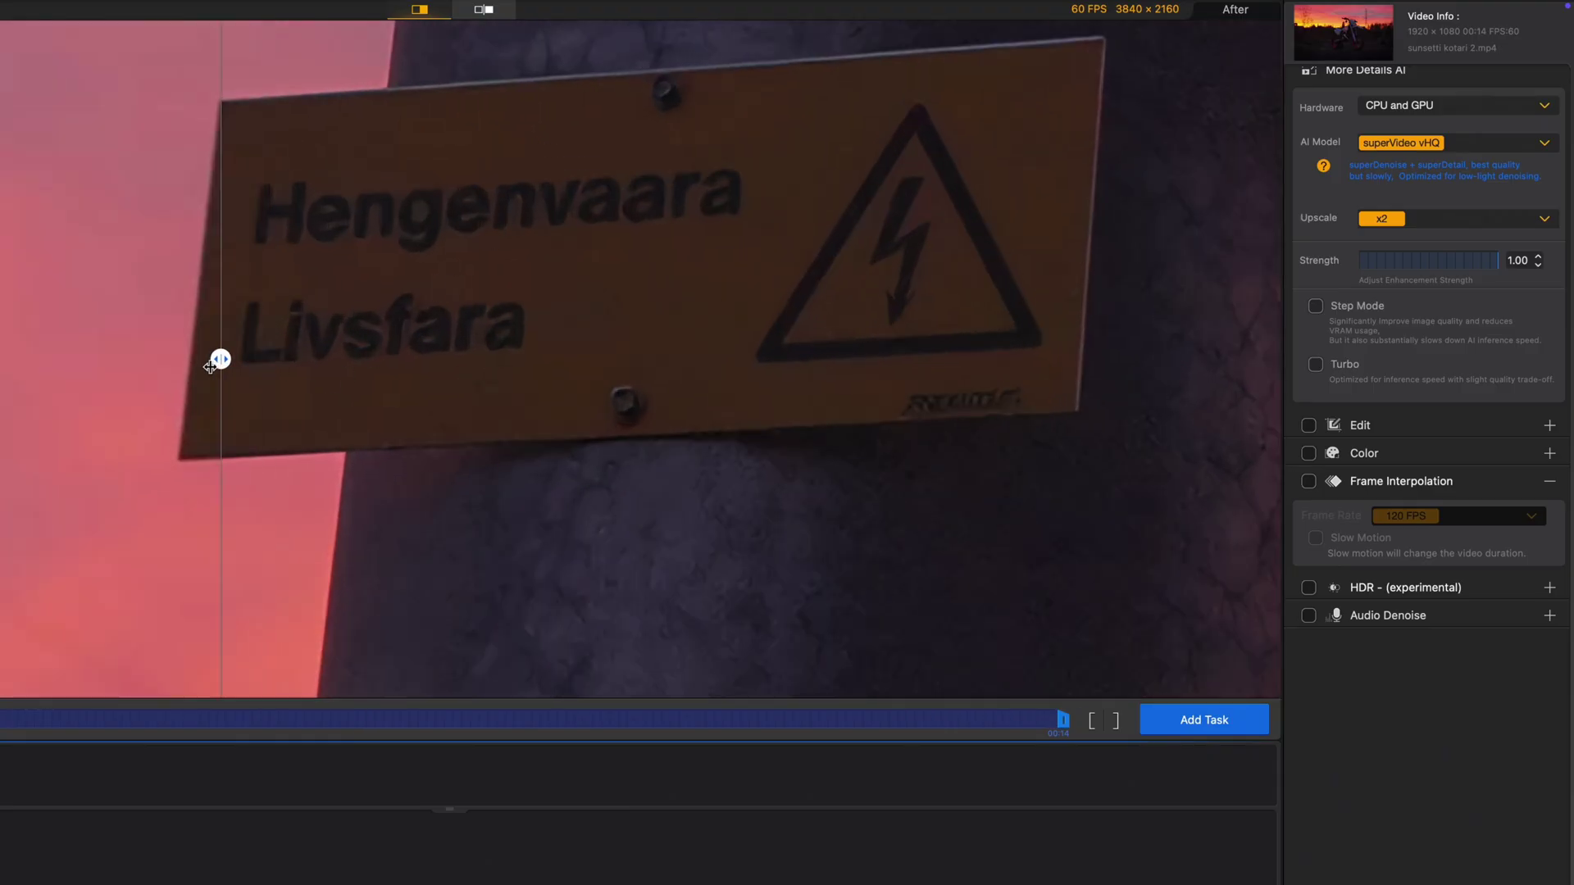
{"action": "mouse_move", "coordinate": [47, 371]}
{"action": "left_mouse_down"}
{"action": "mouse_move", "coordinate": [1159, 334]}
{"action": "mouse_move", "coordinate": [1279, 353]}
{"action": "mouse_move", "coordinate": [23, 358]}
{"action": "left_mouse_up"}
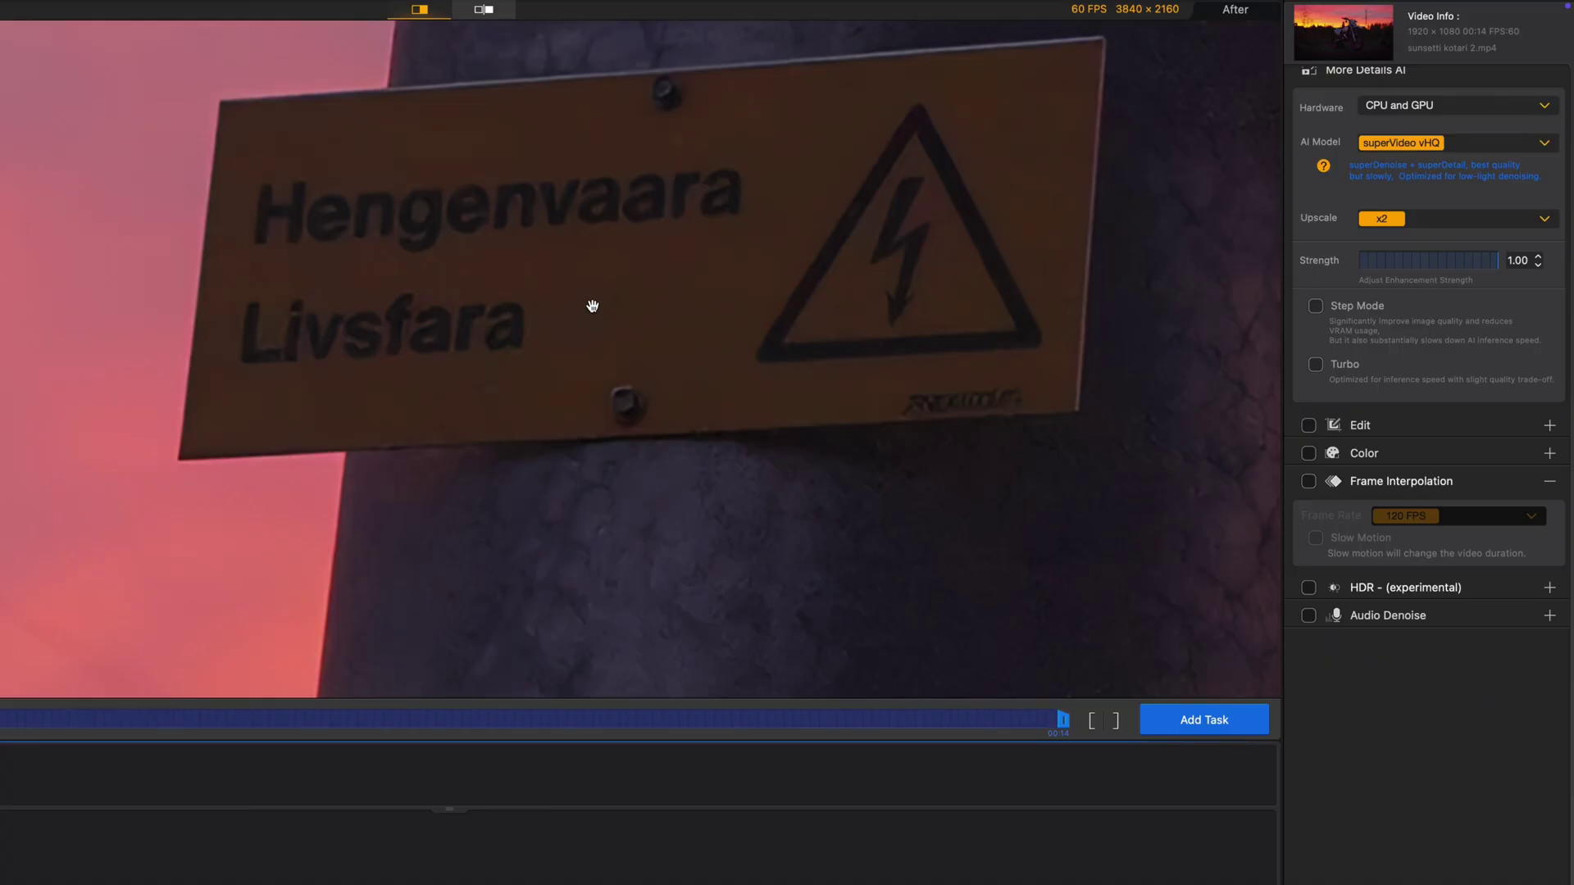
Alternate between moDetail-HQ v3 and superVideo vHQ to compare the warning sign, leaving the AI model on moDetail-HQ v3.
{"action": "left_click", "coordinate": [1410, 144]}
{"action": "left_click", "coordinate": [1409, 105]}
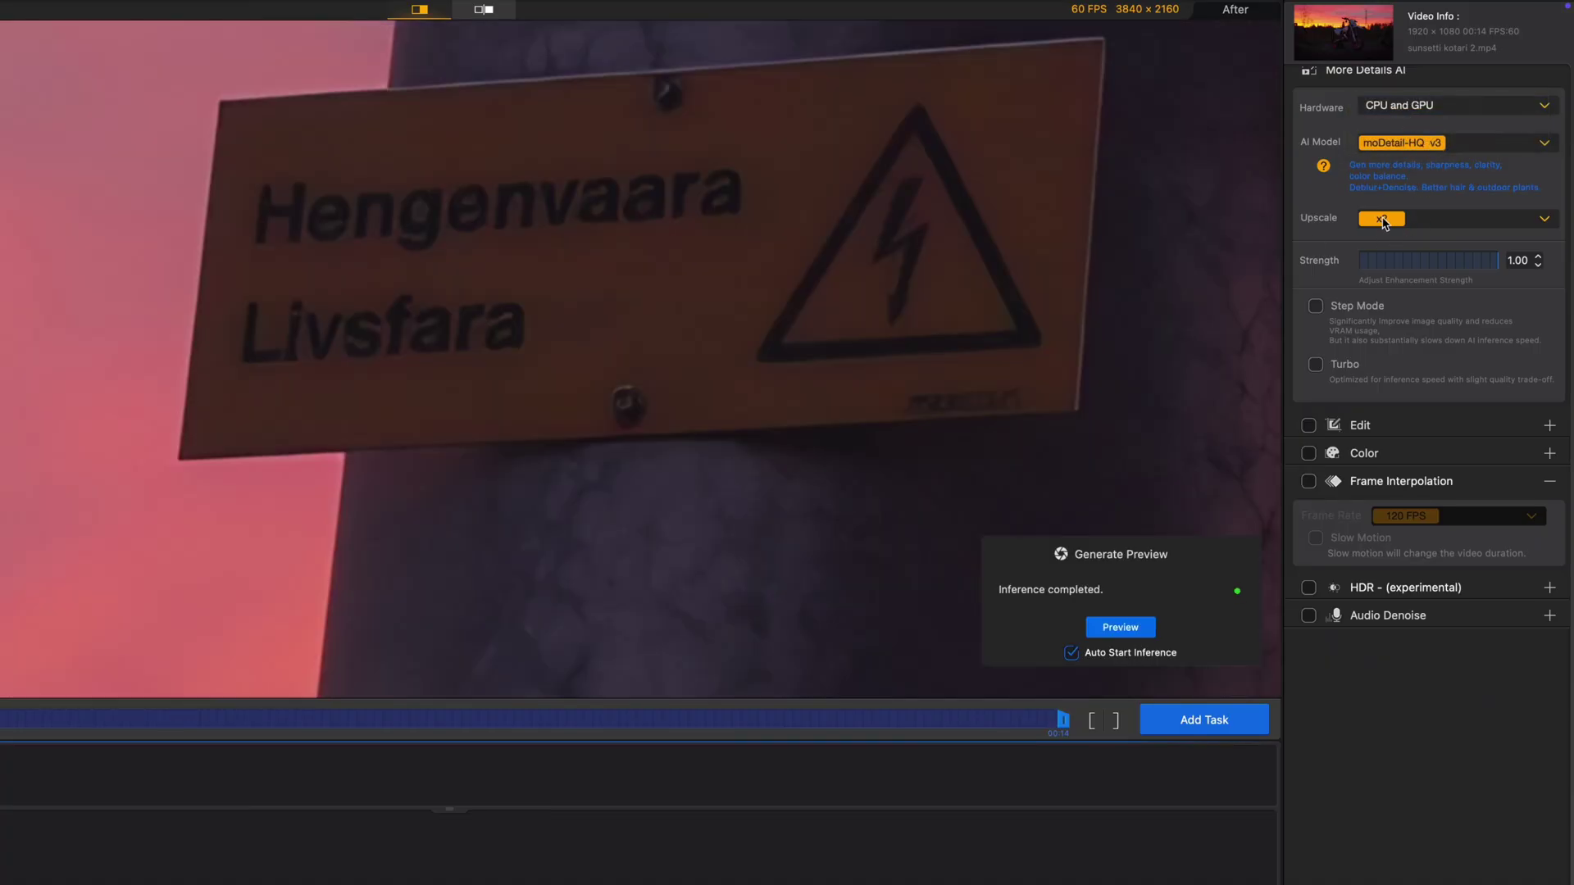
{"action": "left_click_drag", "start_coordinate": [1203, 384], "coordinate": [50, 358]}
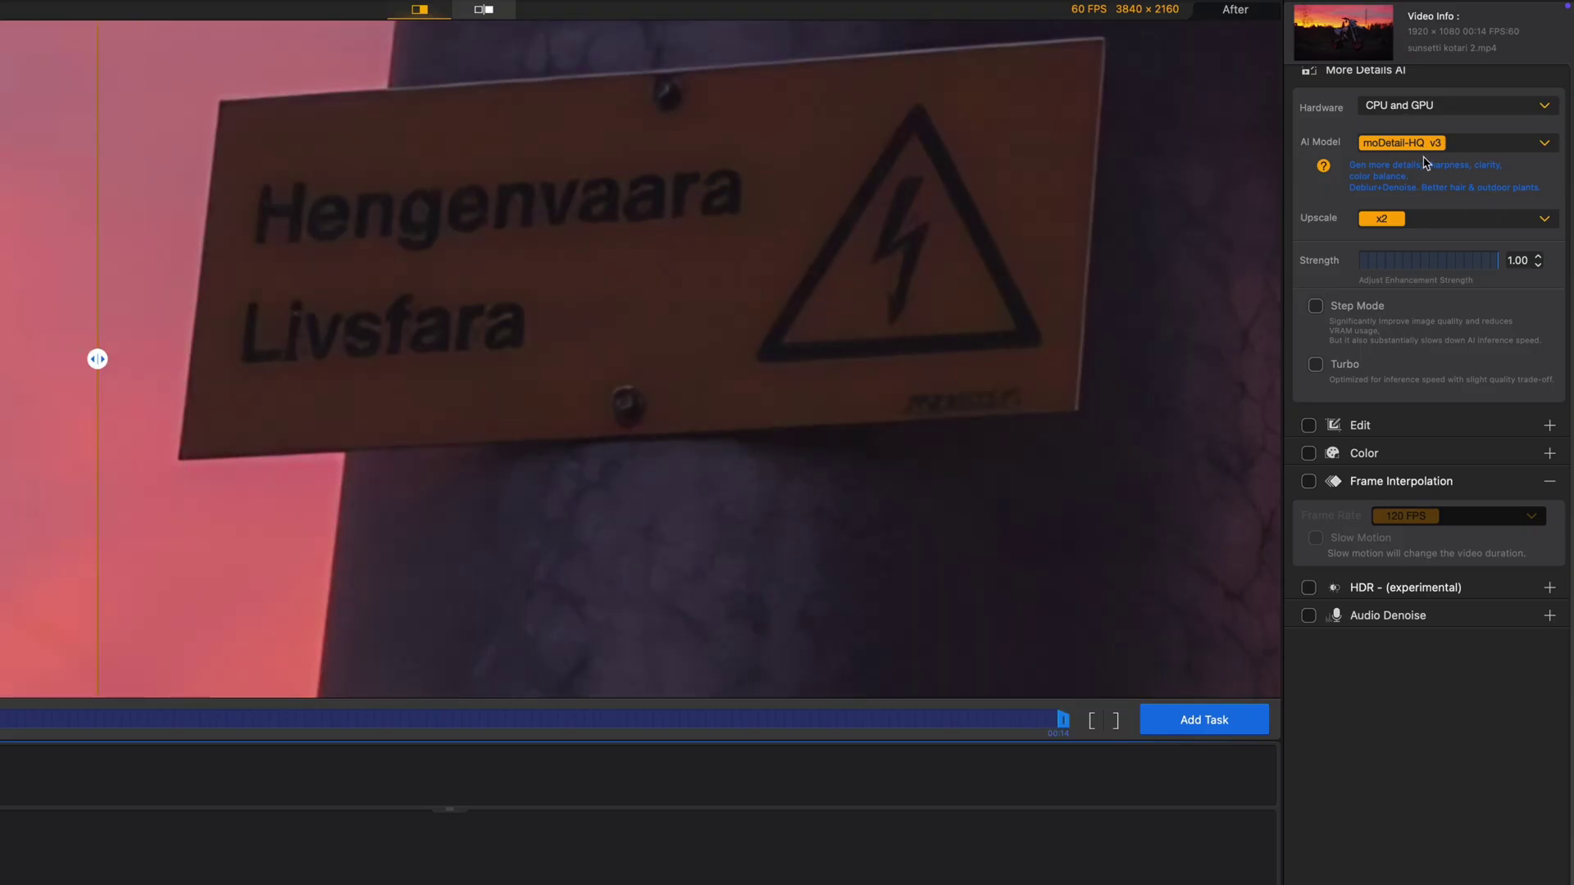
{"action": "left_click", "coordinate": [1423, 147]}
{"action": "left_click", "coordinate": [1414, 180]}
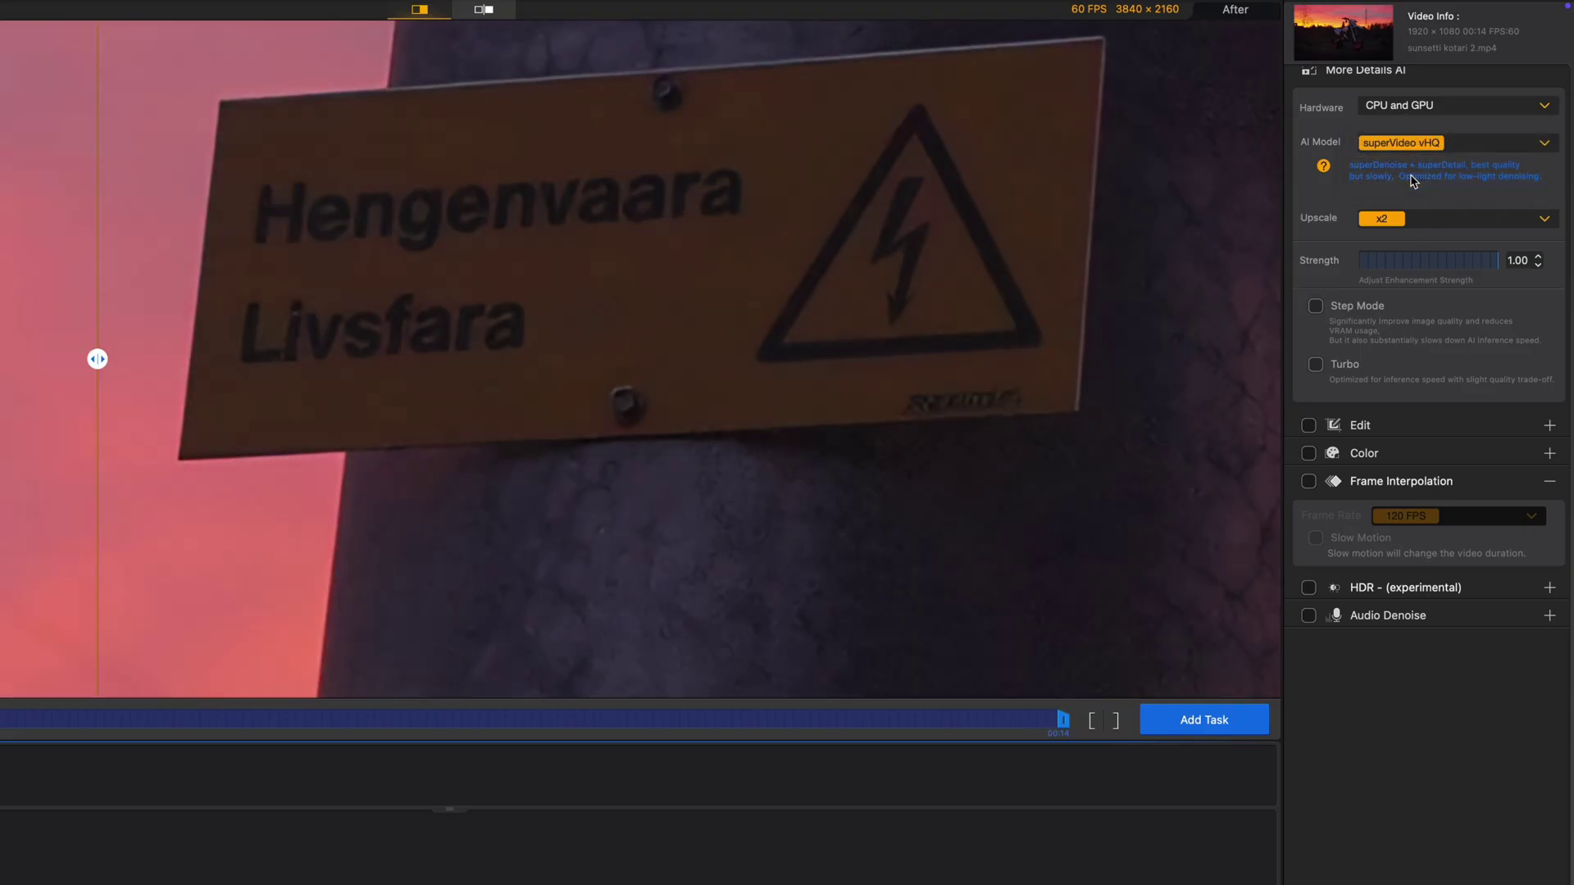
{"action": "left_click", "coordinate": [1398, 145]}
{"action": "left_click", "coordinate": [1399, 104]}
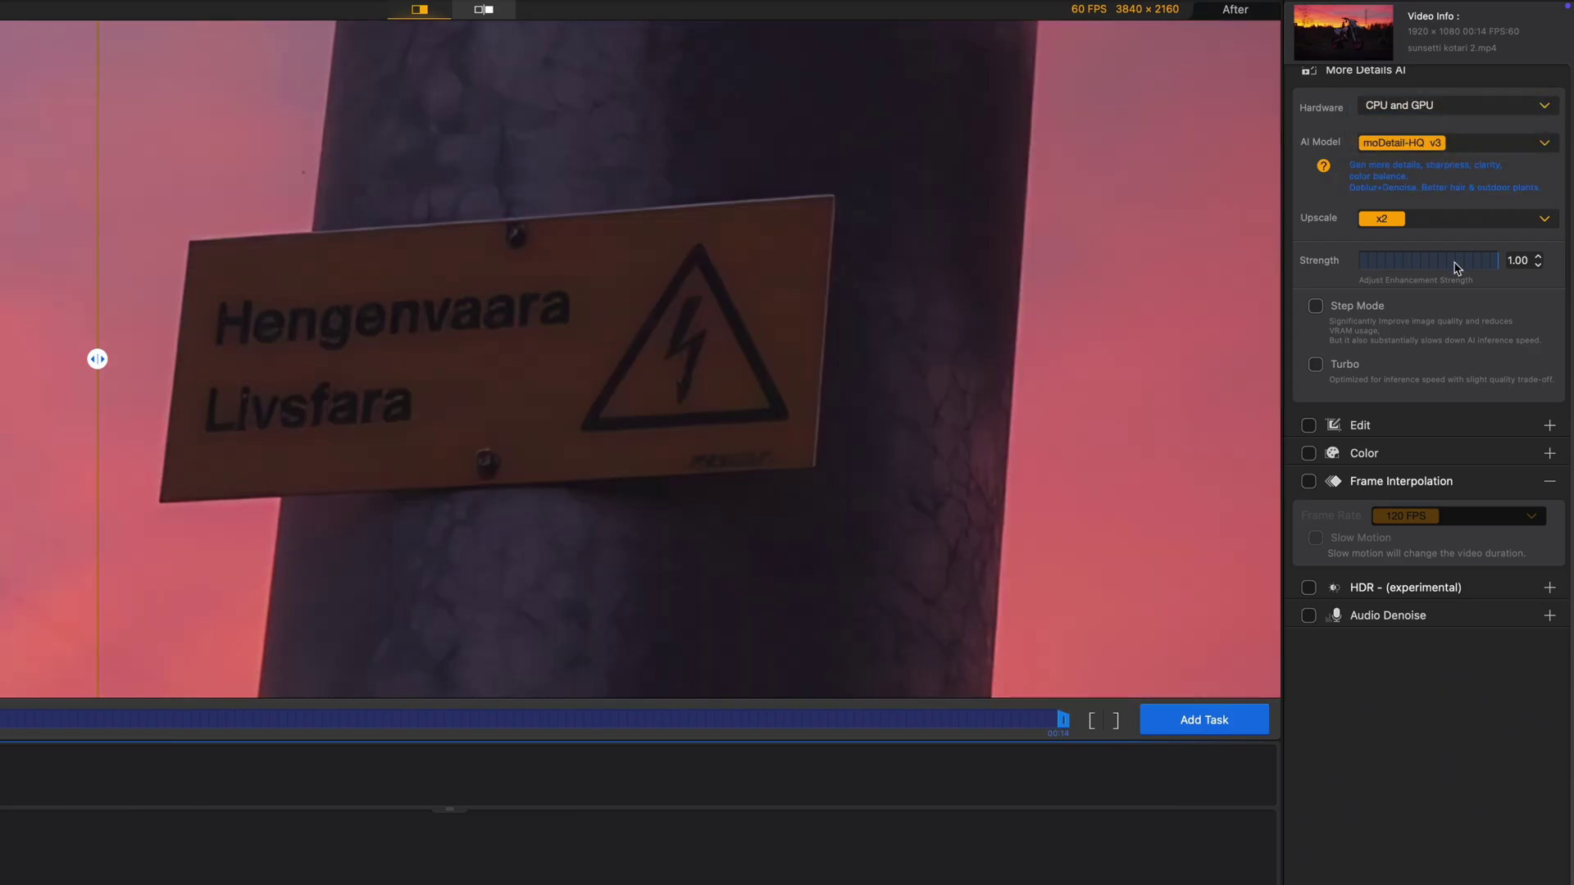
Set the sunset clip's enhancement strength to 0.70 and compare the warning sign with the original.
{"action": "left_click", "coordinate": [1450, 262]}
{"action": "left_click_drag", "start_coordinate": [1433, 273], "coordinate": [1456, 260]}
{"action": "scroll", "coordinate": [571, 344], "scroll_direction": "up", "scroll_amount": 3}
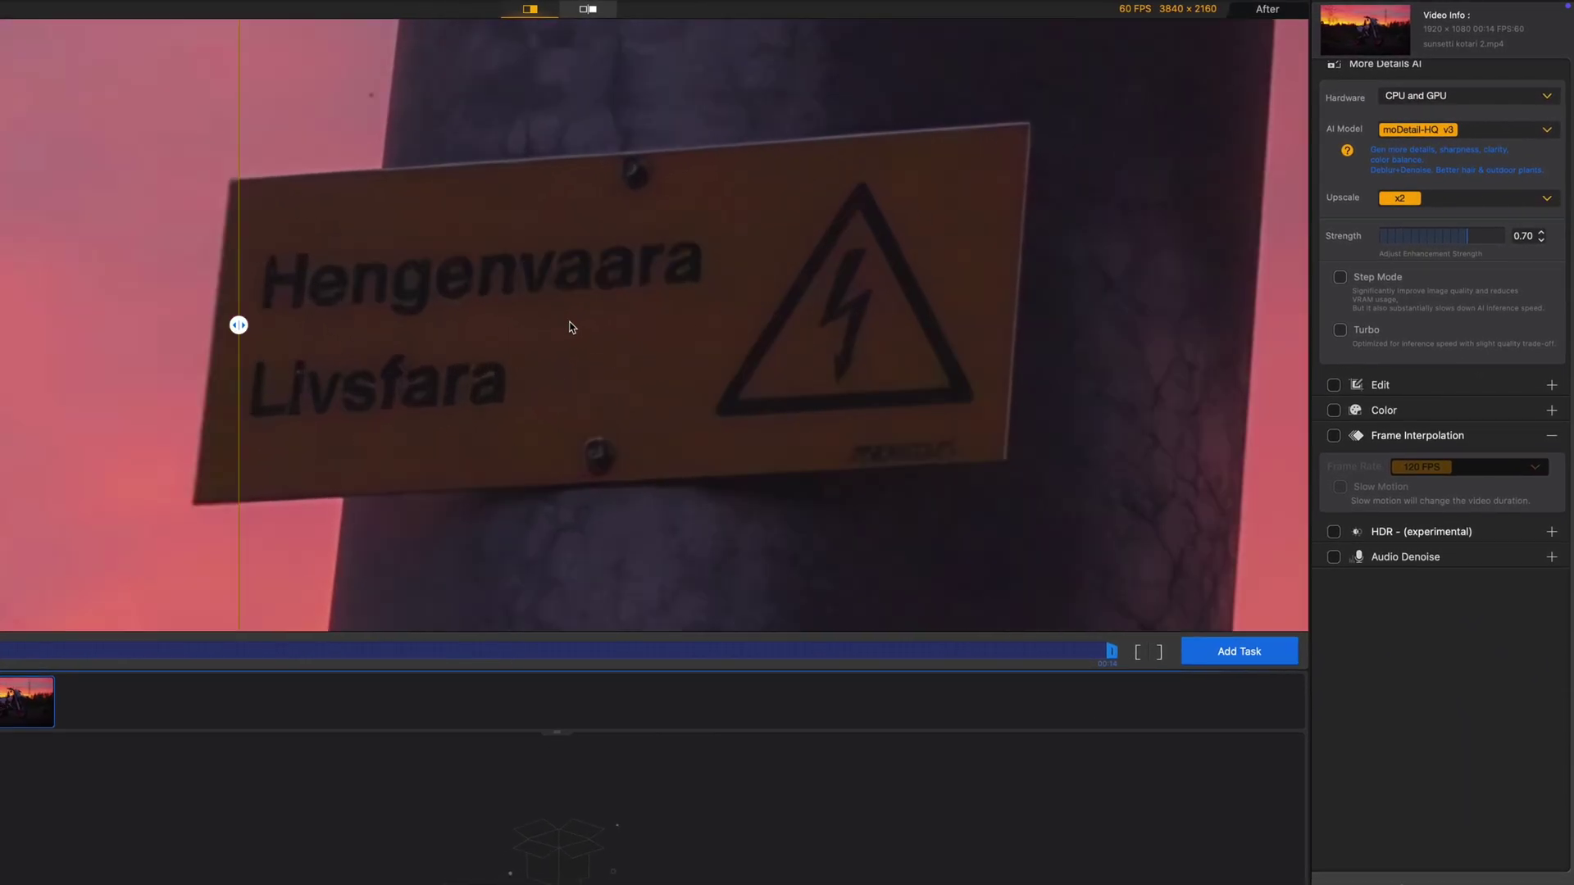
{"action": "left_click_drag", "start_coordinate": [195, 367], "coordinate": [708, 379]}
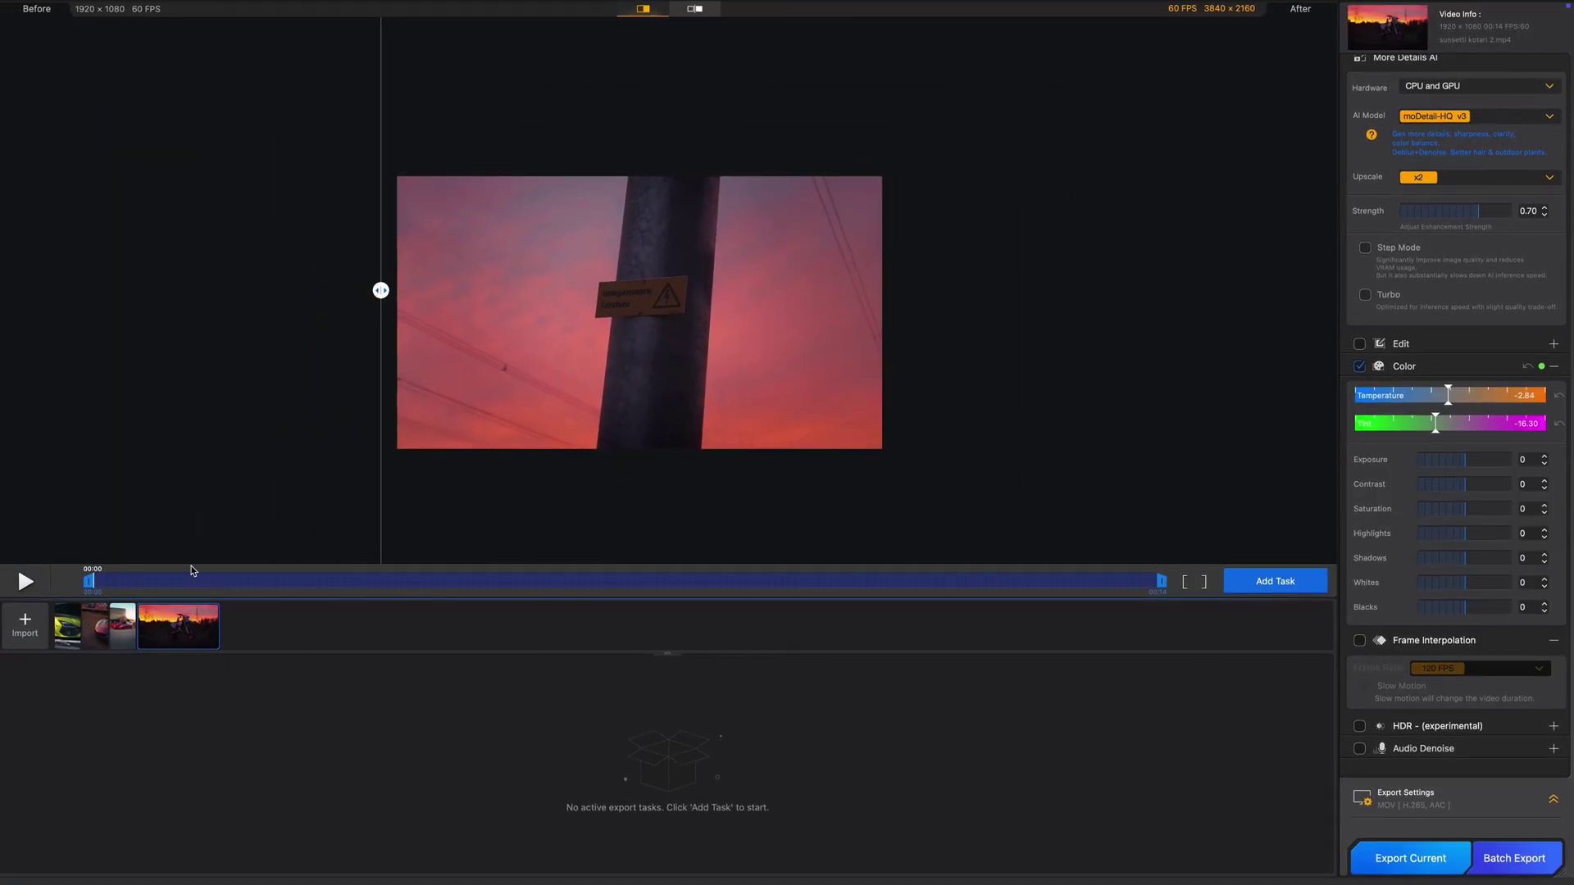
Go to 00:02 in the sunset clip and compare the motorcycle before and after enhancement, including its wheels and fork up close.
{"action": "left_click_drag", "start_coordinate": [169, 583], "coordinate": [302, 592]}
{"action": "scroll", "coordinate": [618, 348], "scroll_direction": "up", "scroll_amount": 5}
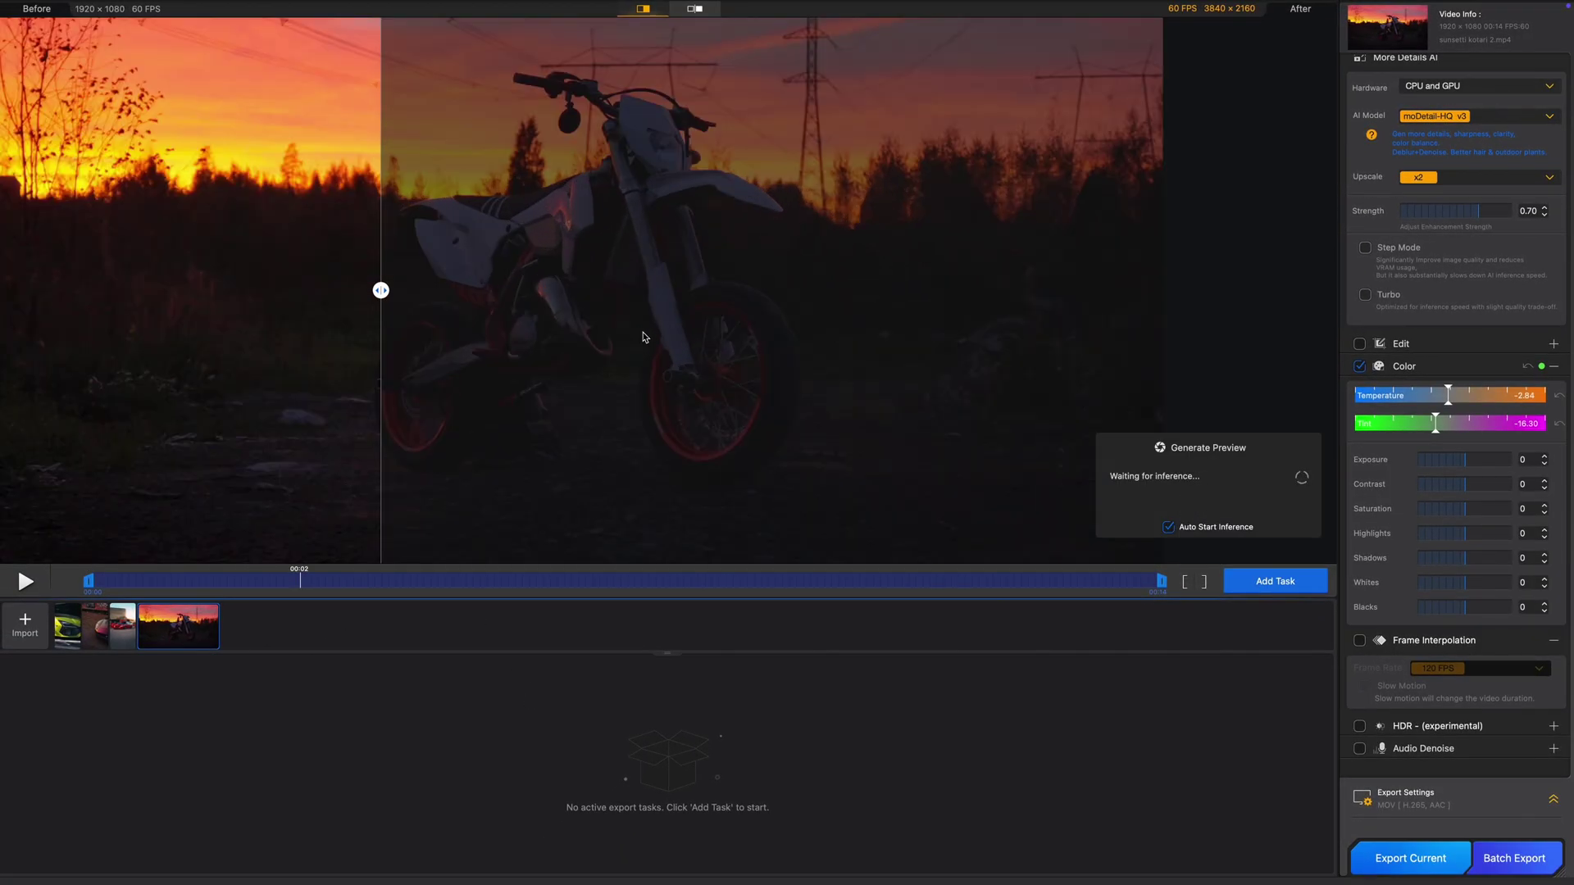
{"action": "left_click_drag", "start_coordinate": [471, 290], "coordinate": [1149, 328]}
{"action": "scroll", "coordinate": [720, 297], "scroll_direction": "up", "scroll_amount": 1}
{"action": "left_click_drag", "start_coordinate": [897, 297], "coordinate": [369, 314]}
{"action": "scroll", "coordinate": [497, 314], "scroll_direction": "down", "scroll_amount": 3}
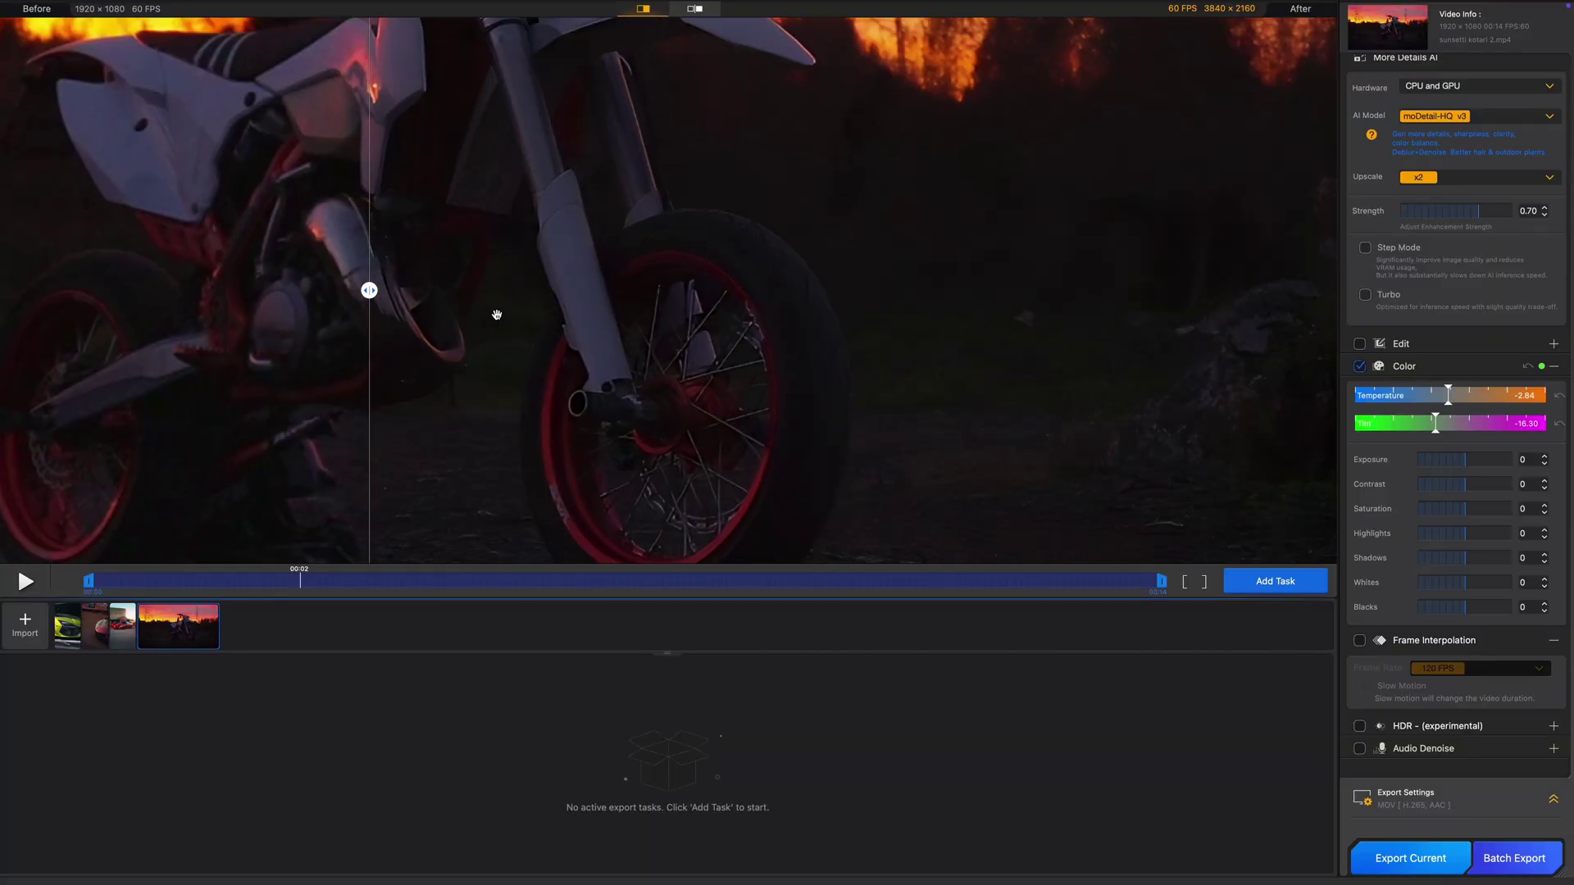
{"action": "scroll", "coordinate": [497, 315], "scroll_direction": "down", "scroll_amount": 5}
{"action": "left_click_drag", "start_coordinate": [499, 316], "coordinate": [741, 314]}
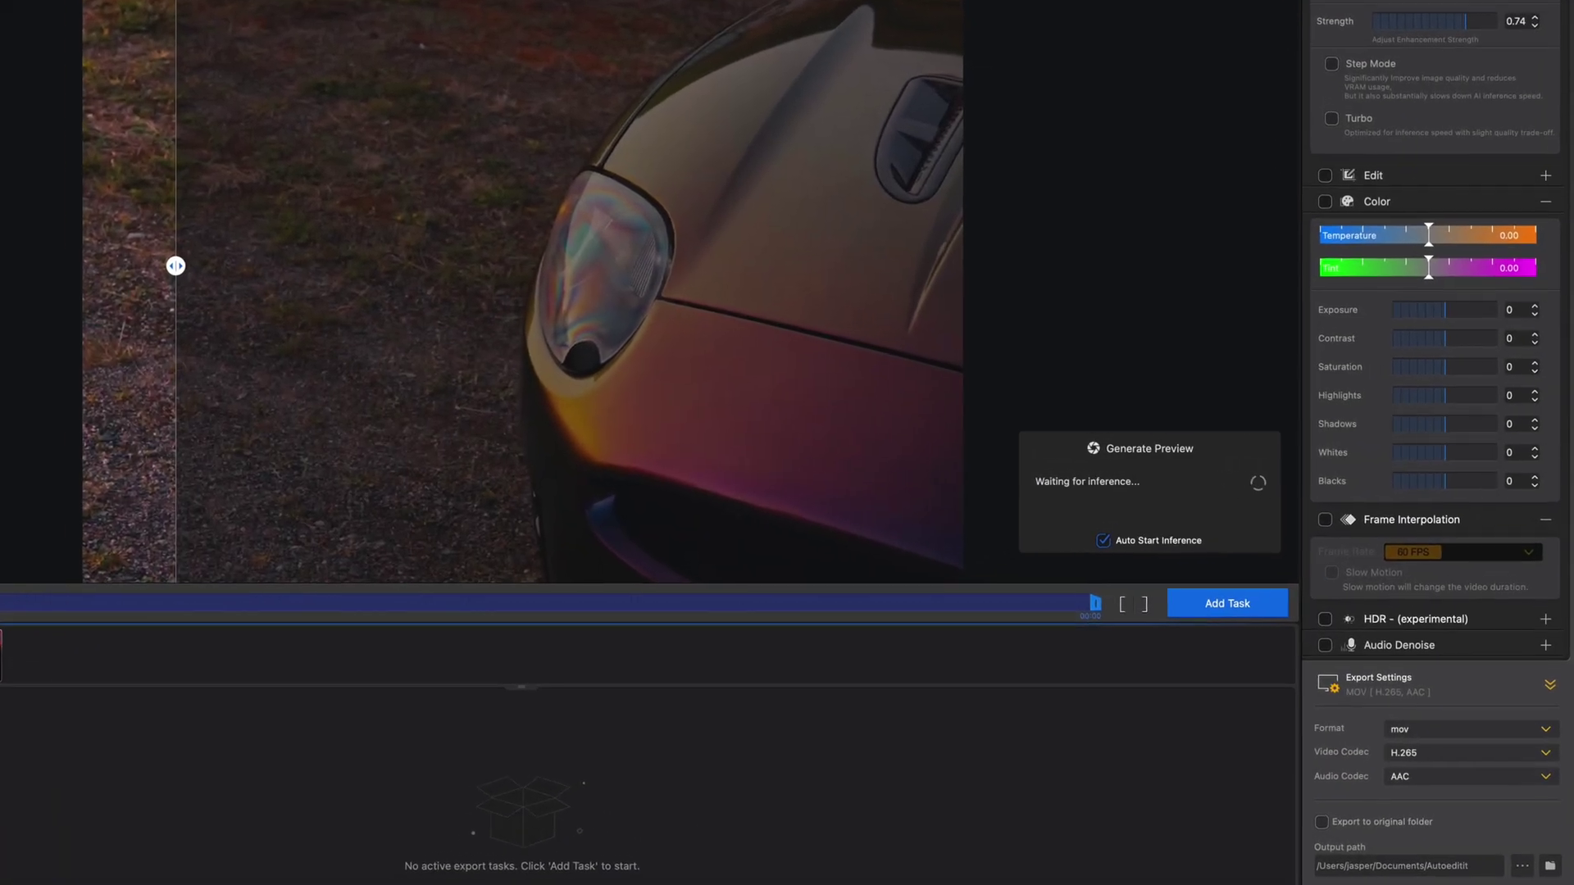
Enable 60 FPS frame interpolation for the dark car clip and the yellow car clip.
{"action": "left_click", "coordinate": [1325, 520]}
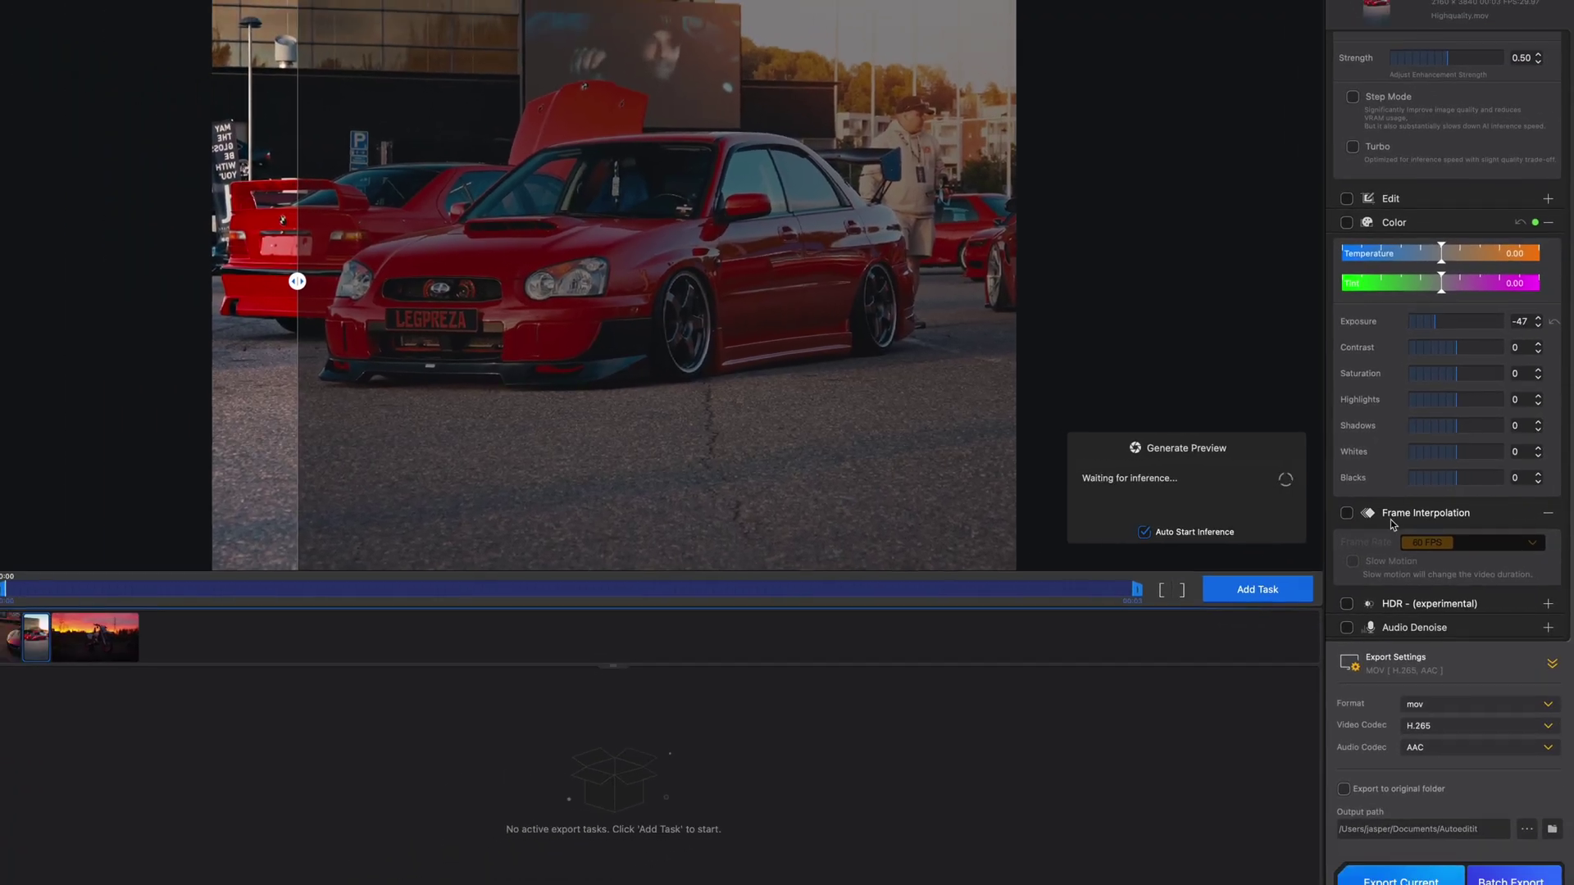
{"action": "left_click", "coordinate": [69, 636]}
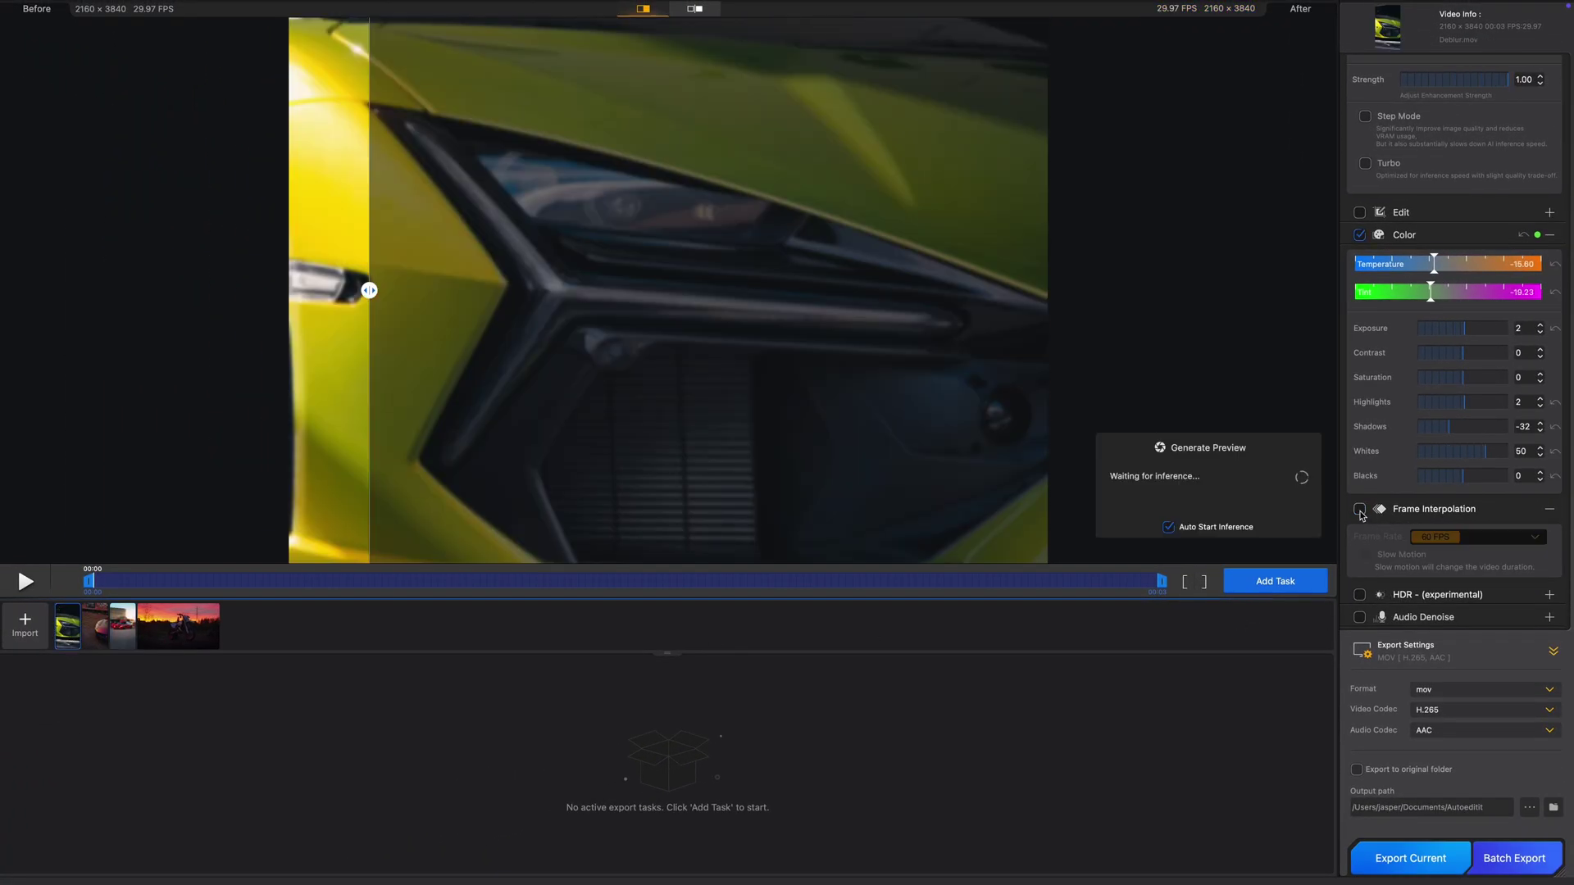
{"action": "scroll", "coordinate": [526, 467], "scroll_direction": "down", "scroll_amount": 6}
{"action": "left_click_drag", "start_coordinate": [538, 467], "coordinate": [633, 413]}
{"action": "scroll", "coordinate": [633, 414], "scroll_direction": "down", "scroll_amount": 4}
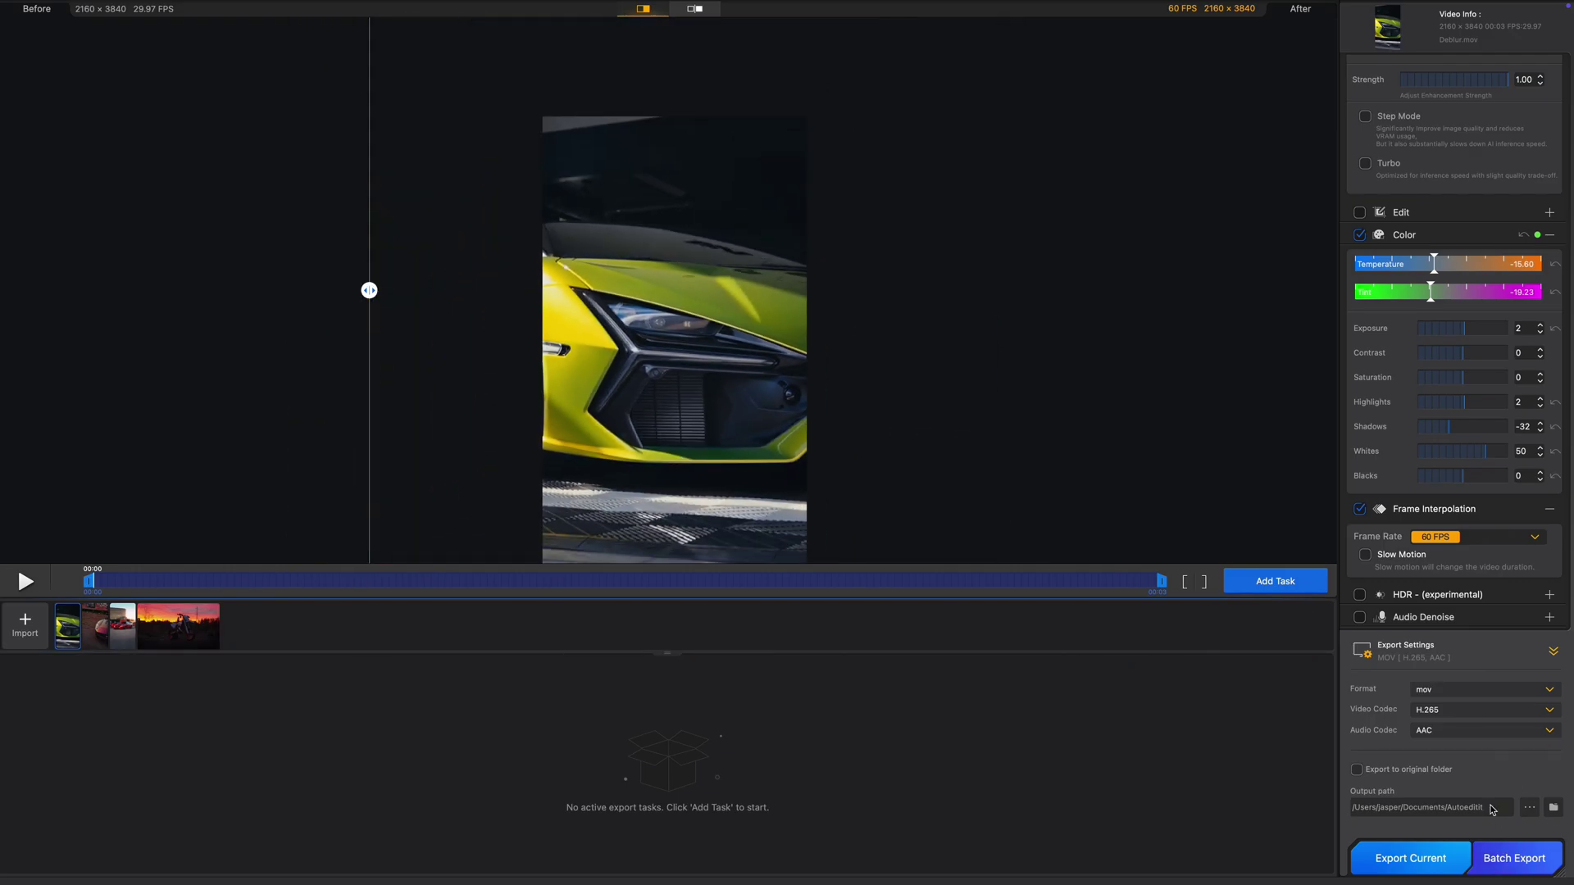